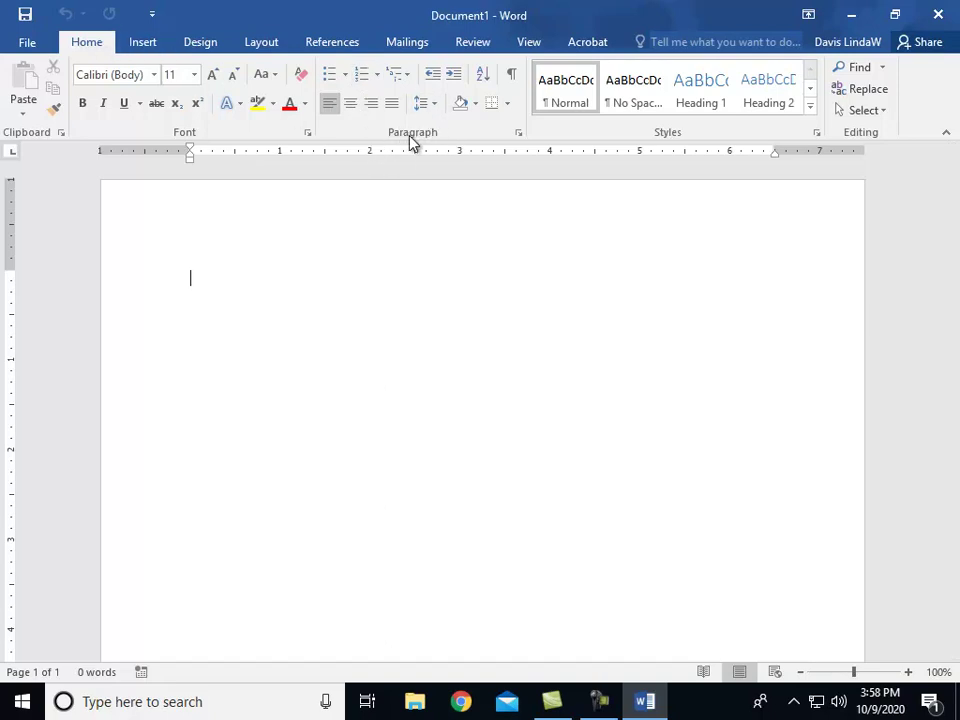
# Step: Set 1.0 line spacing and 0 pt spacing after paragraphs
pyautogui.click(432, 106)
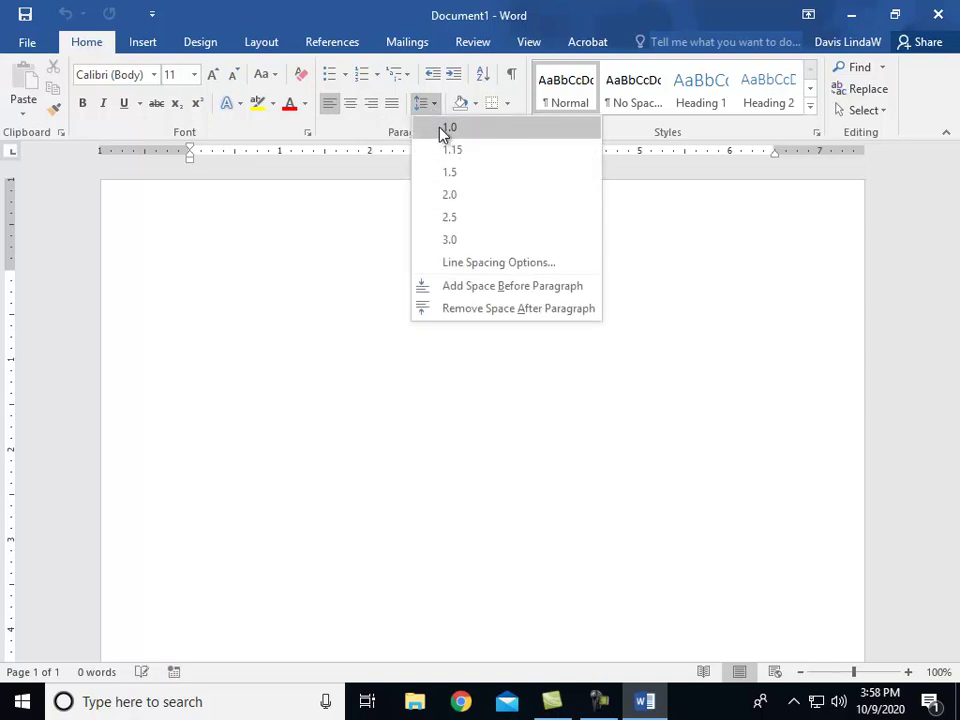
pyautogui.click(442, 129)
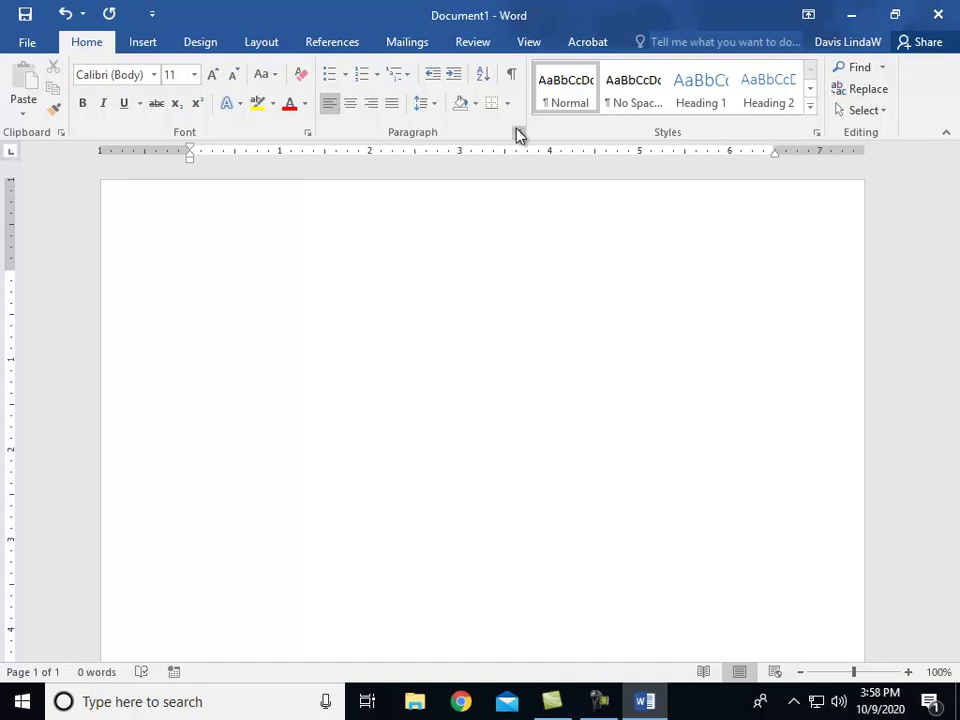
pyautogui.click(518, 132)
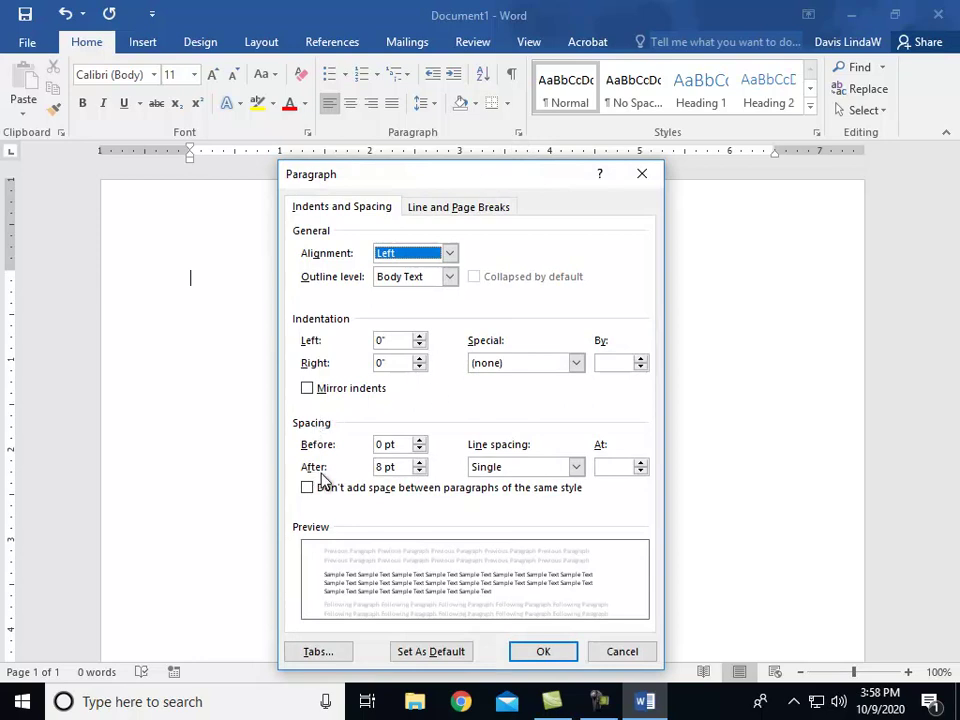
pyautogui.click(420, 472)
pyautogui.click(420, 471)
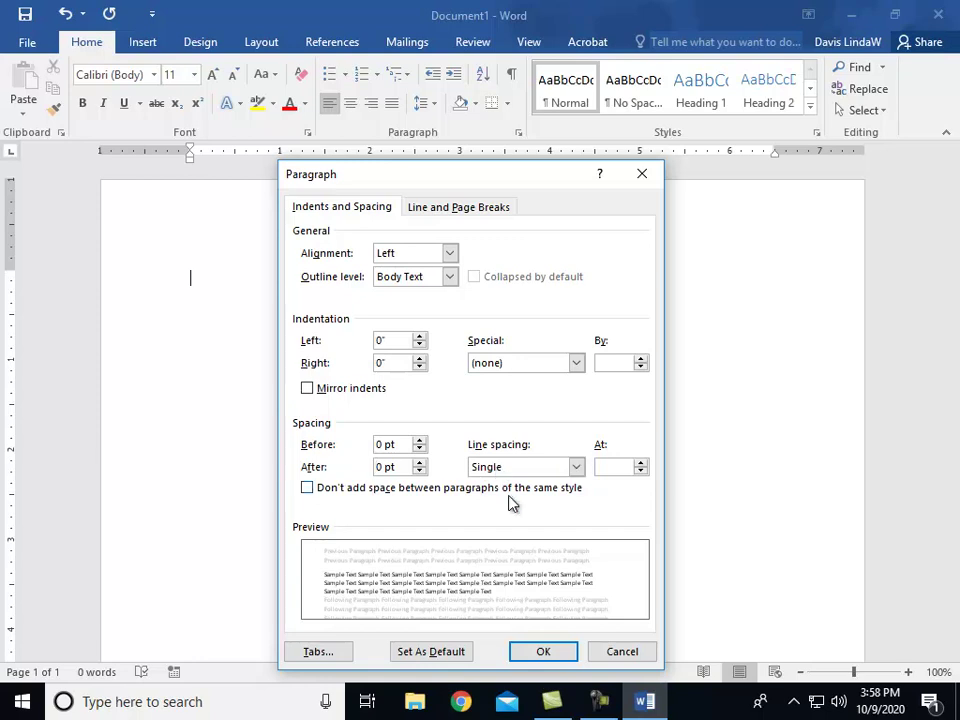
pyautogui.click(535, 653)
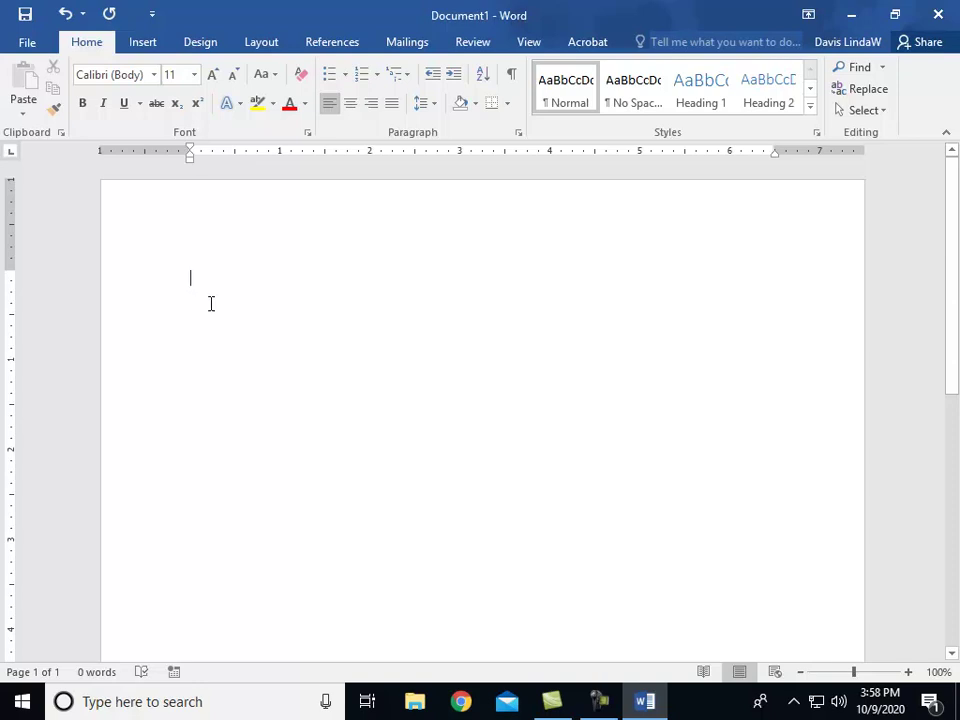
# Step: Set custom margins: top 0.2", bottom 0.6", left 1.8", right 1.5"
pyautogui.click(259, 45)
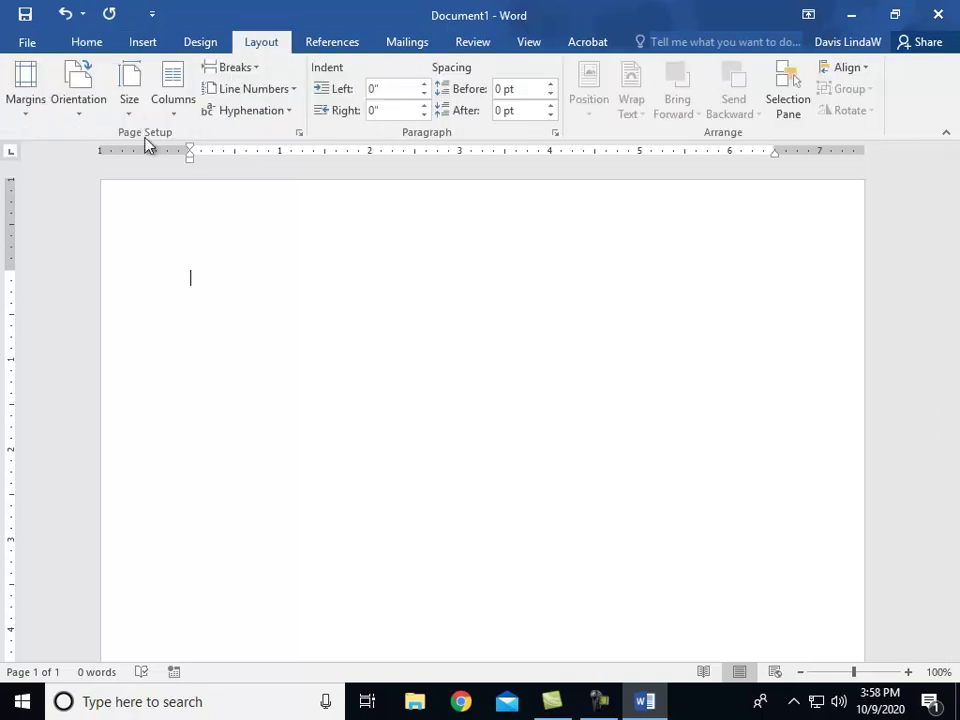
pyautogui.click(27, 100)
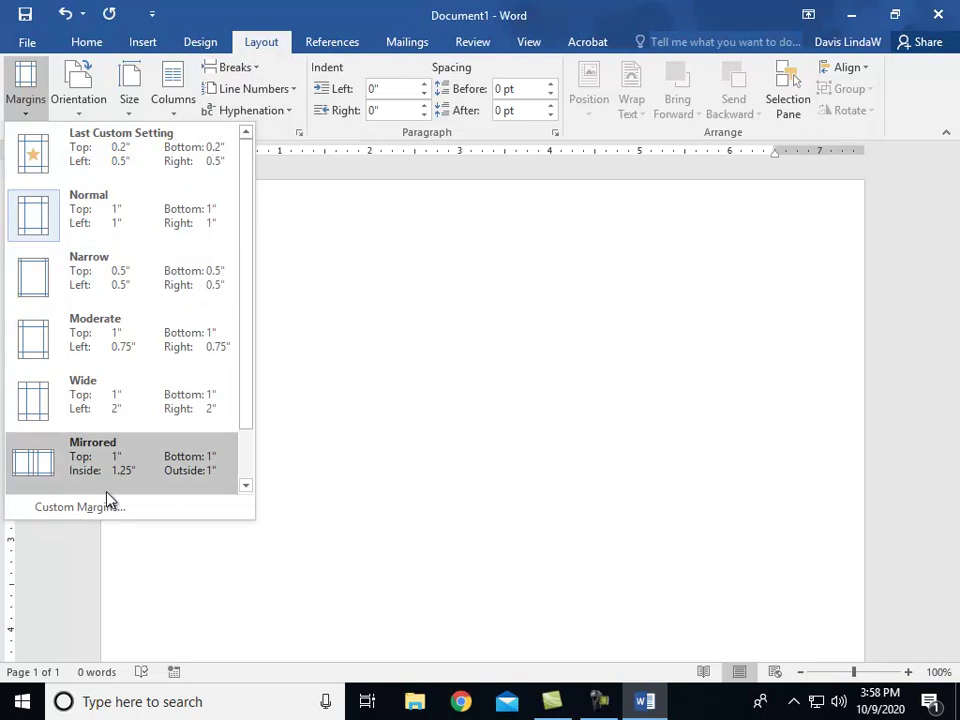
pyautogui.click(80, 507)
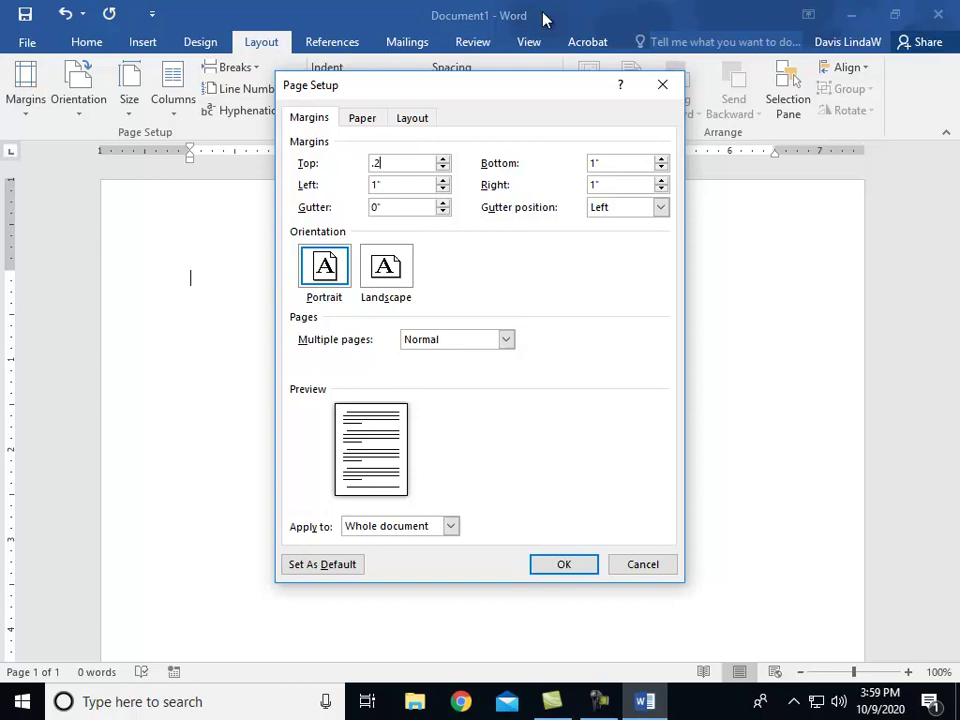
pyautogui.moveTo(606, 157); pyautogui.dragTo(574, 161)
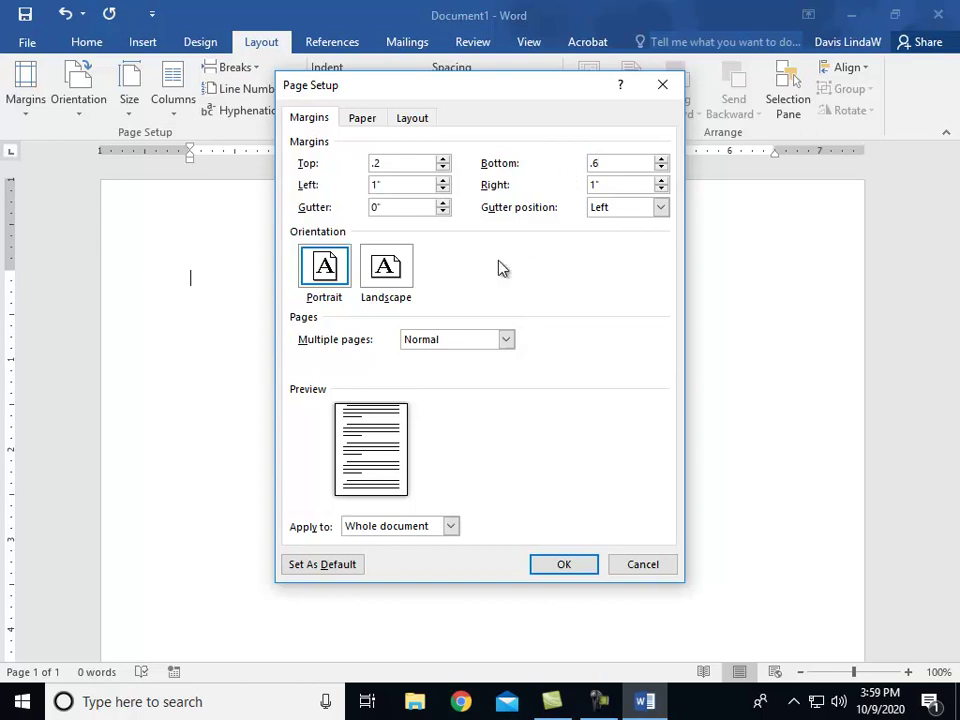
pyautogui.moveTo(388, 180); pyautogui.dragTo(354, 180)
pyautogui.write('1')
pyautogui.moveTo(611, 185); pyautogui.dragTo(541, 186)
pyautogui.write('1.5')
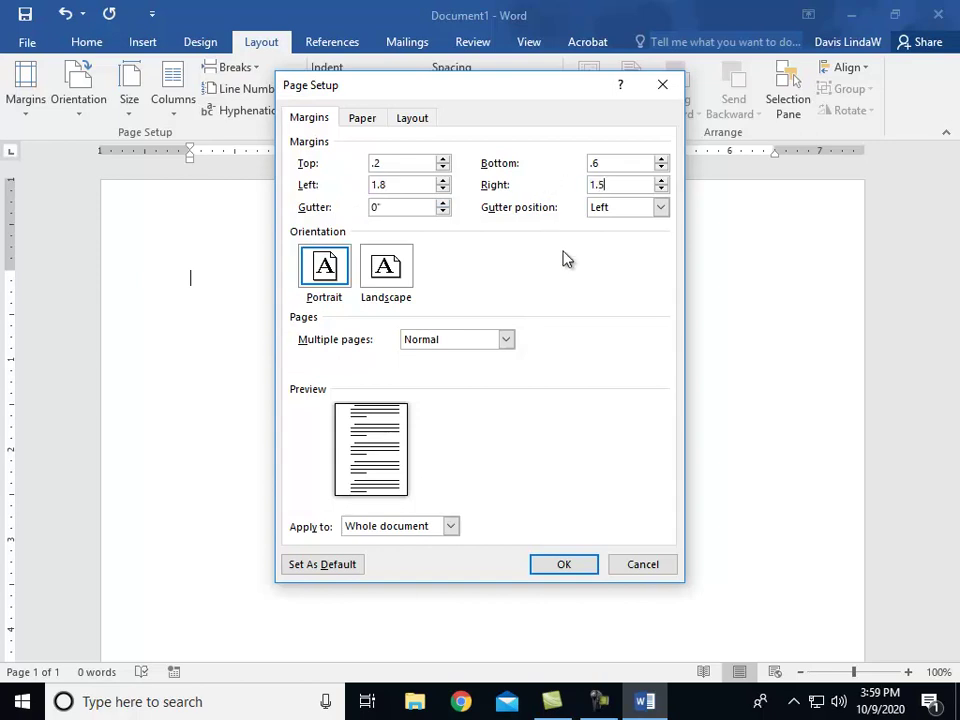
pyautogui.click(556, 566)
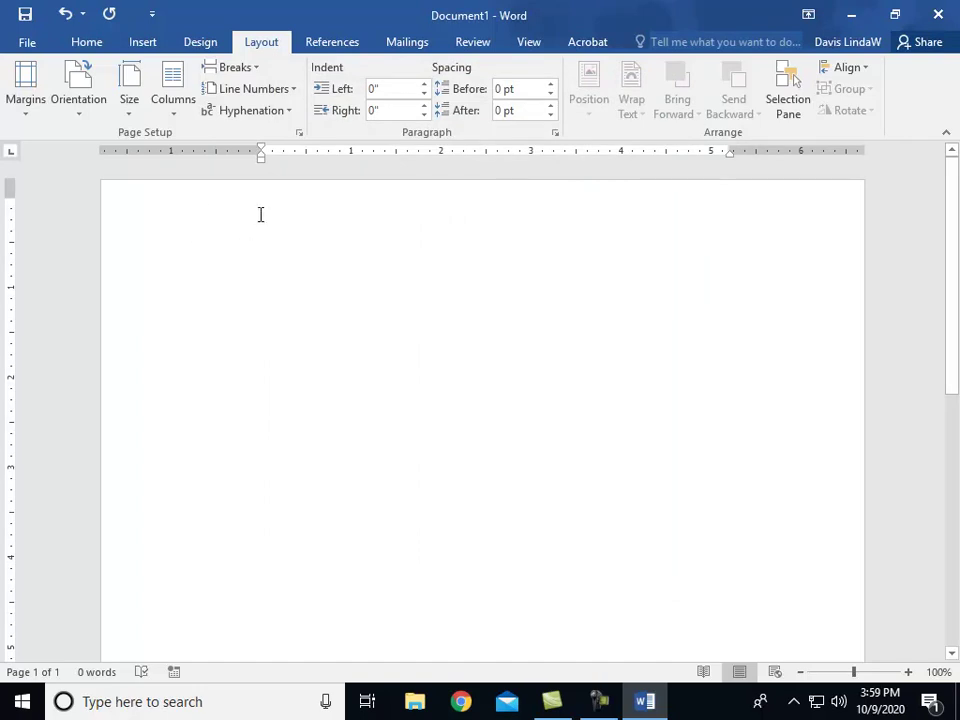
# Step: Insert the bloomers picture from Student_Common_Folder > DAVIS > CIS 101
pyautogui.click(141, 43)
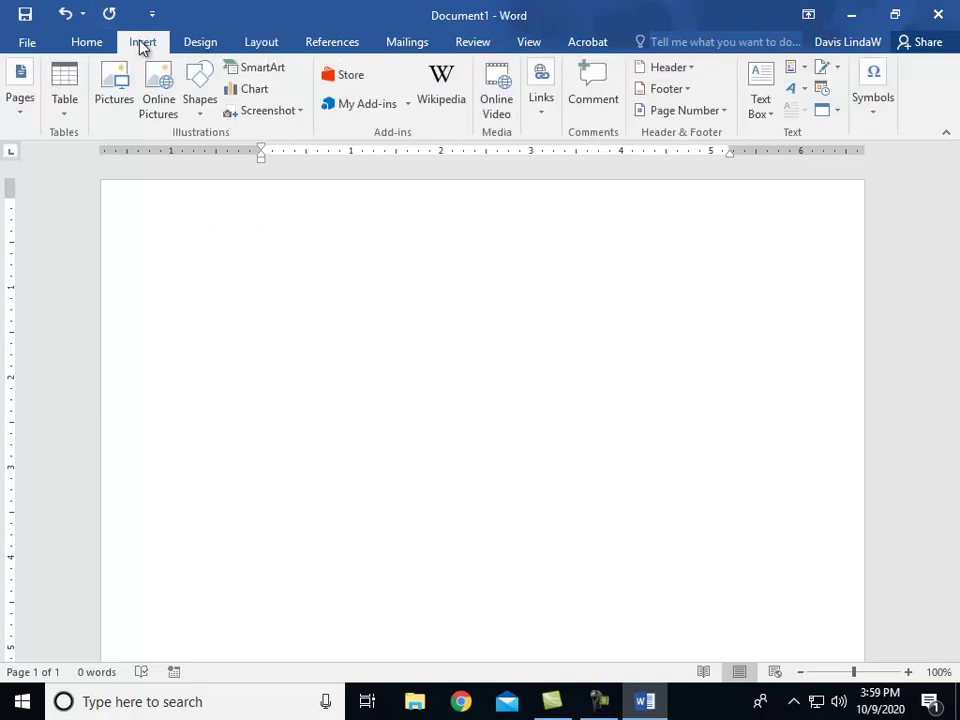
pyautogui.click(113, 105)
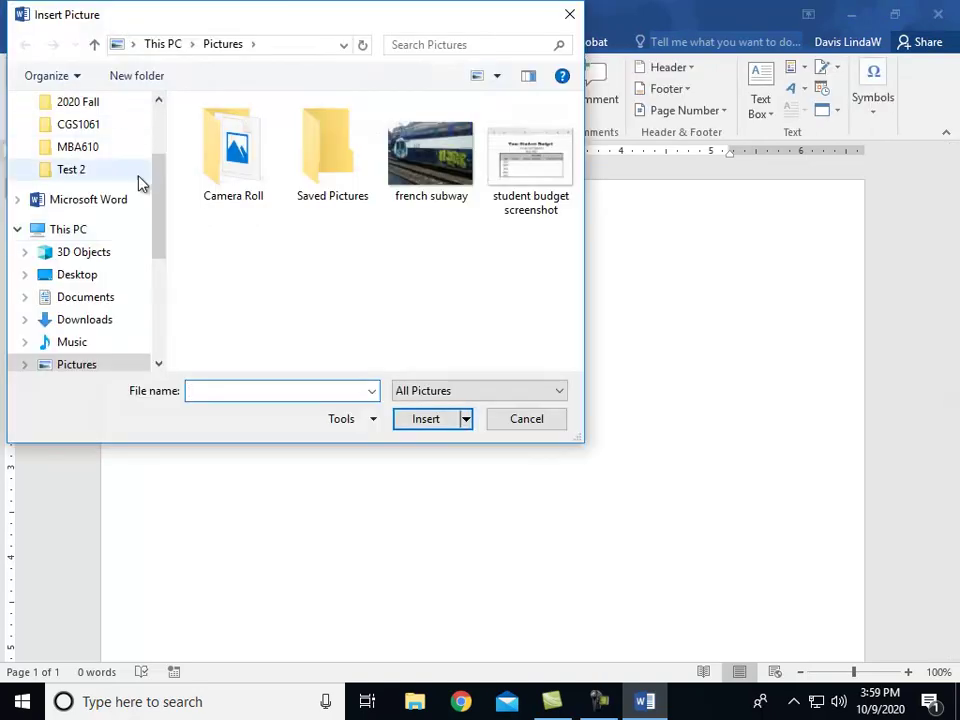
pyautogui.scroll(-1, 160, 240)
pyautogui.moveTo(160, 240); pyautogui.dragTo(161, 336)
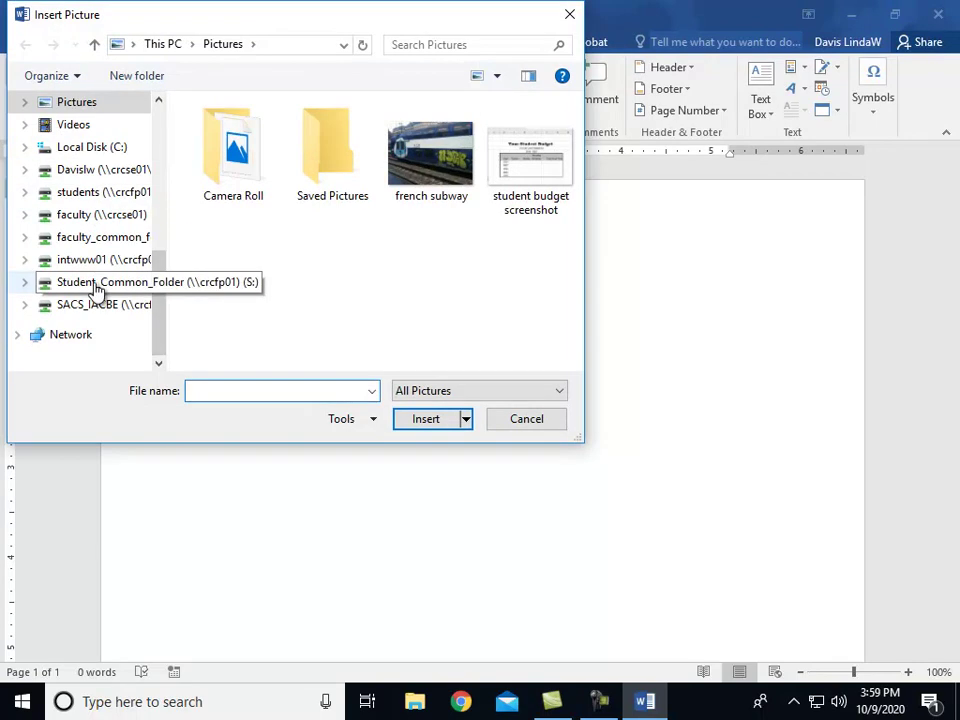
pyautogui.click(94, 284)
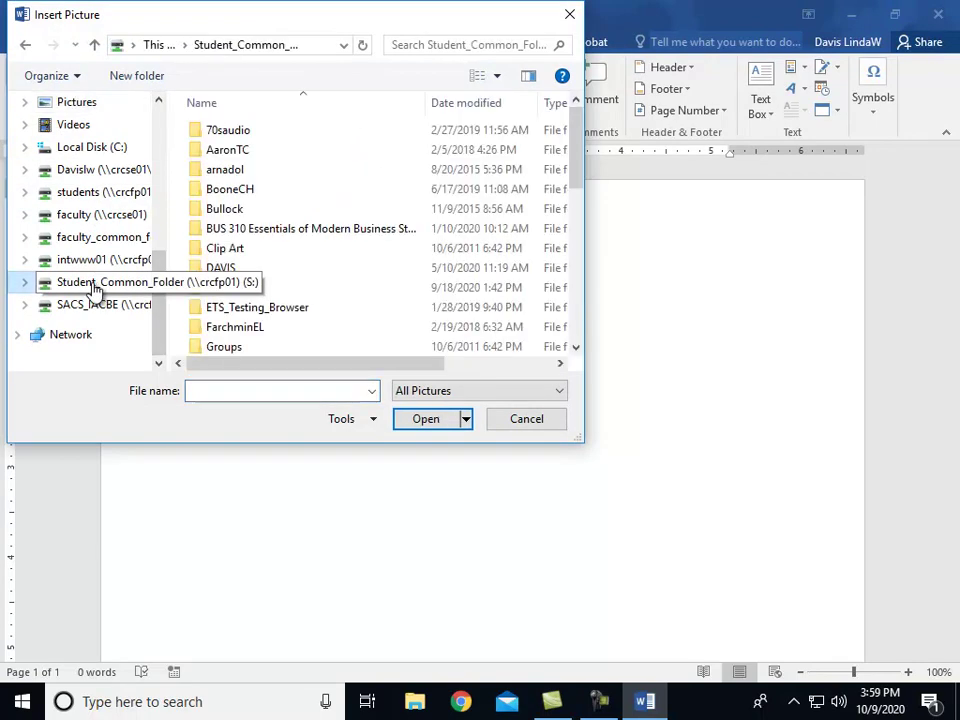
pyautogui.doubleClick(225, 268)
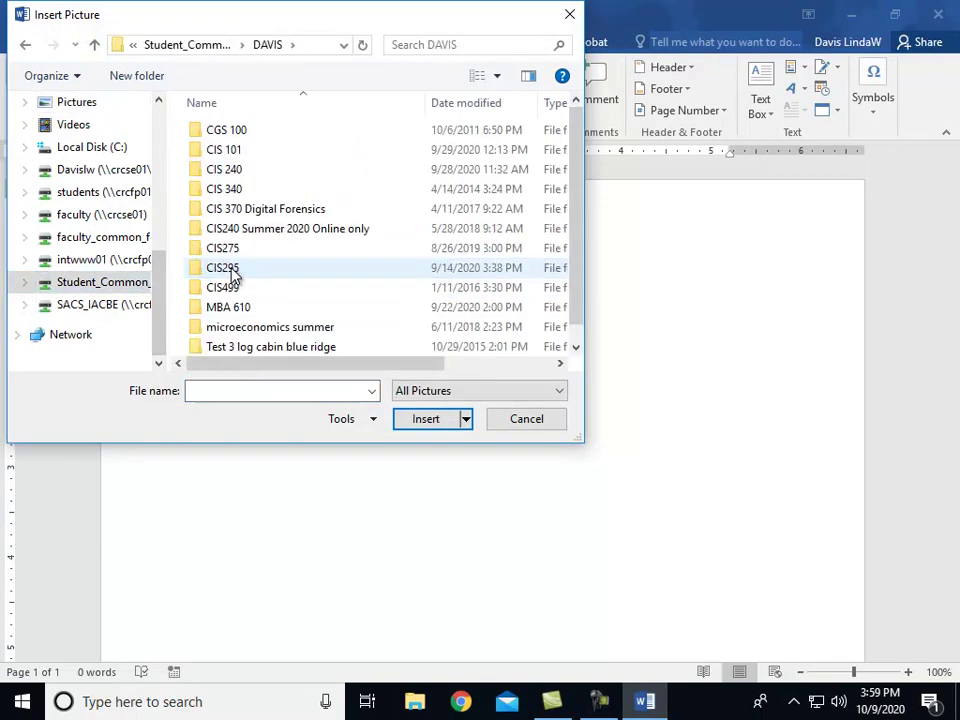
pyautogui.doubleClick(244, 151)
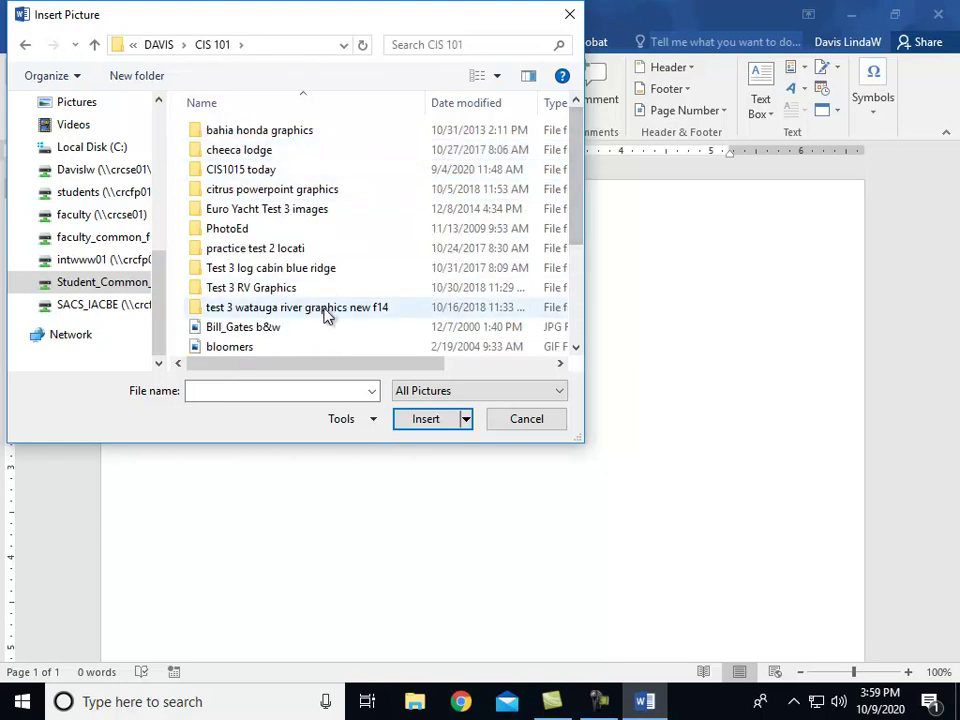
pyautogui.scroll(-1, 324, 276)
pyautogui.click(261, 310)
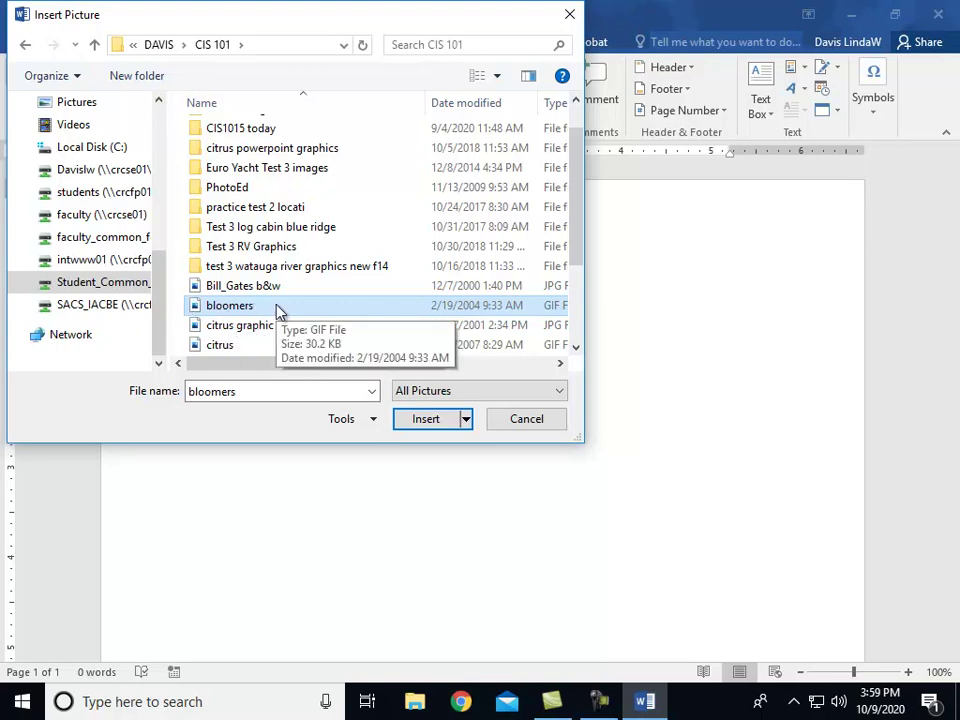
pyautogui.click(416, 428)
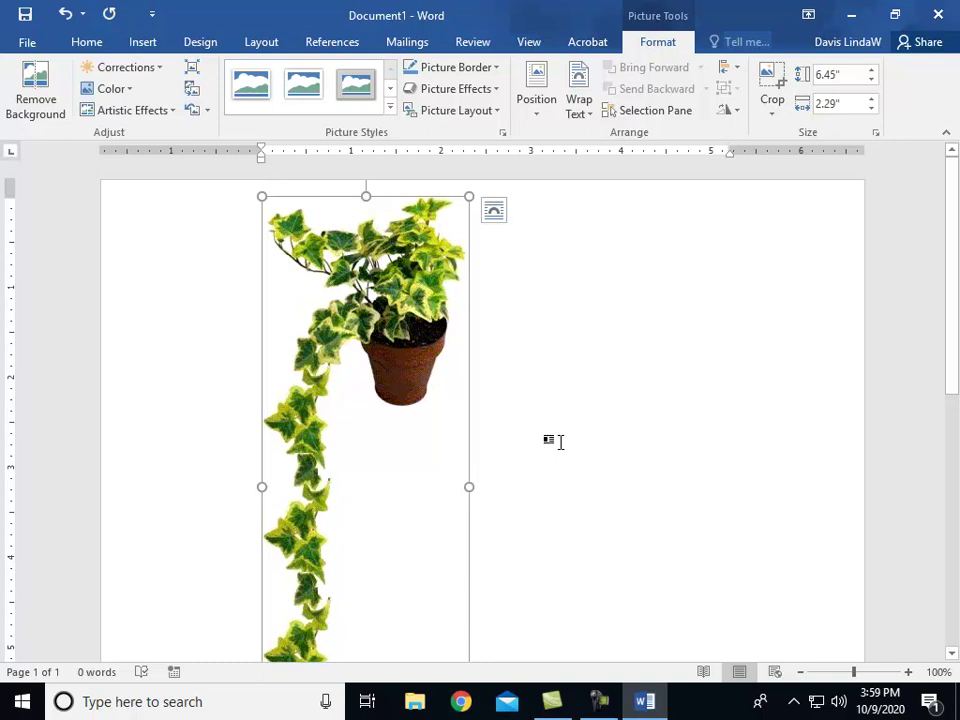
# Step: Resize the ivy picture down to about 2.45" tall by 0.87" wide
pyautogui.scroll(-5, 560, 442)
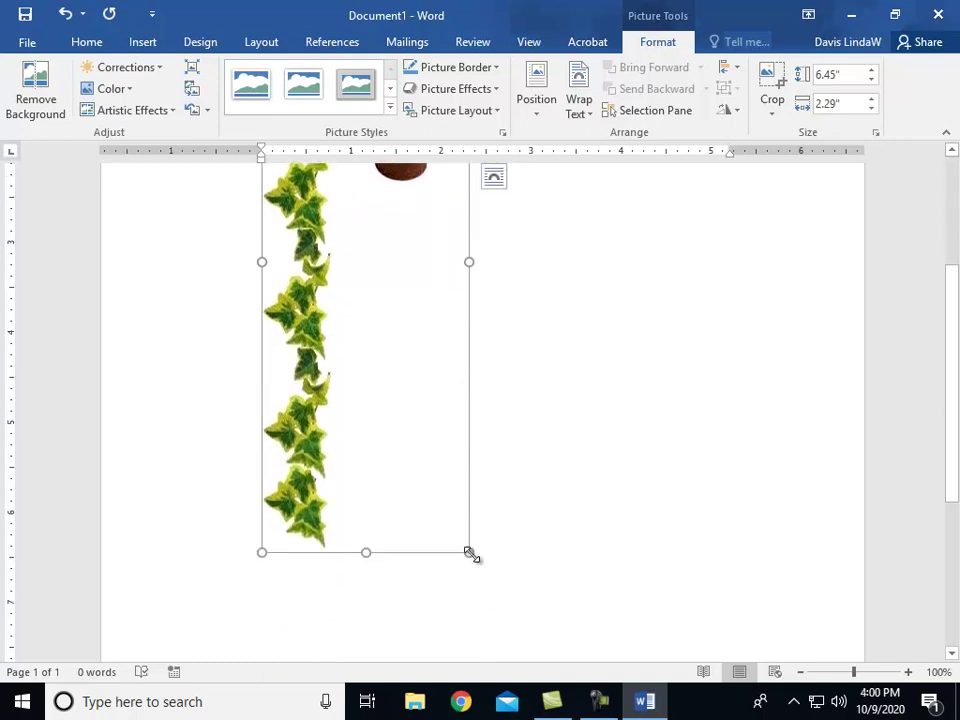
pyautogui.moveTo(469, 552); pyautogui.dragTo(350, 234)
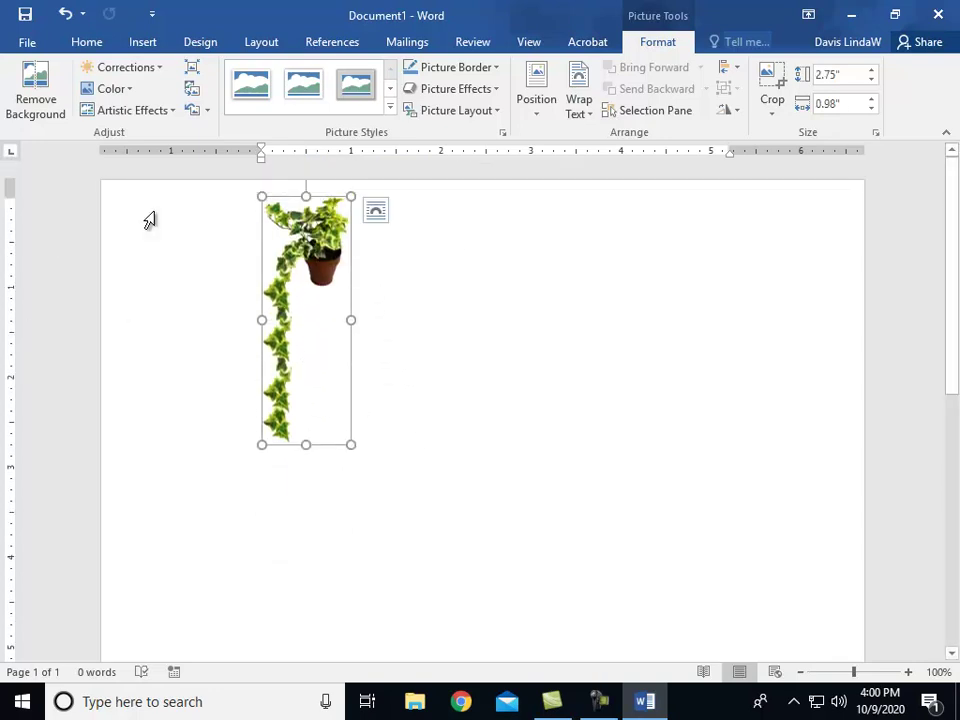
pyautogui.click(529, 42)
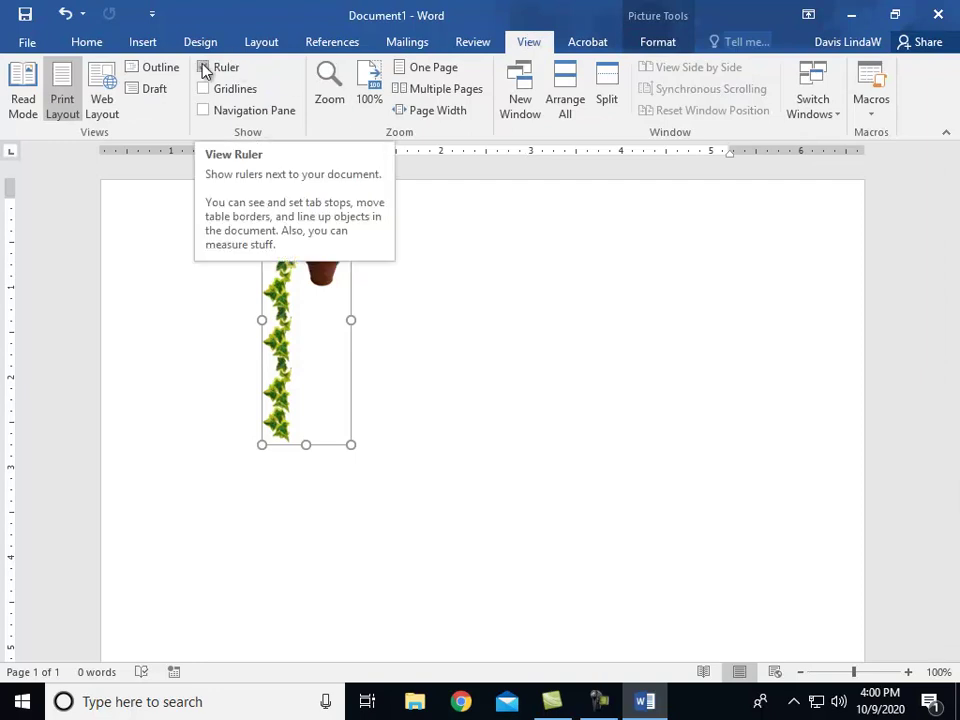
pyautogui.click(195, 279)
pyautogui.click(334, 320)
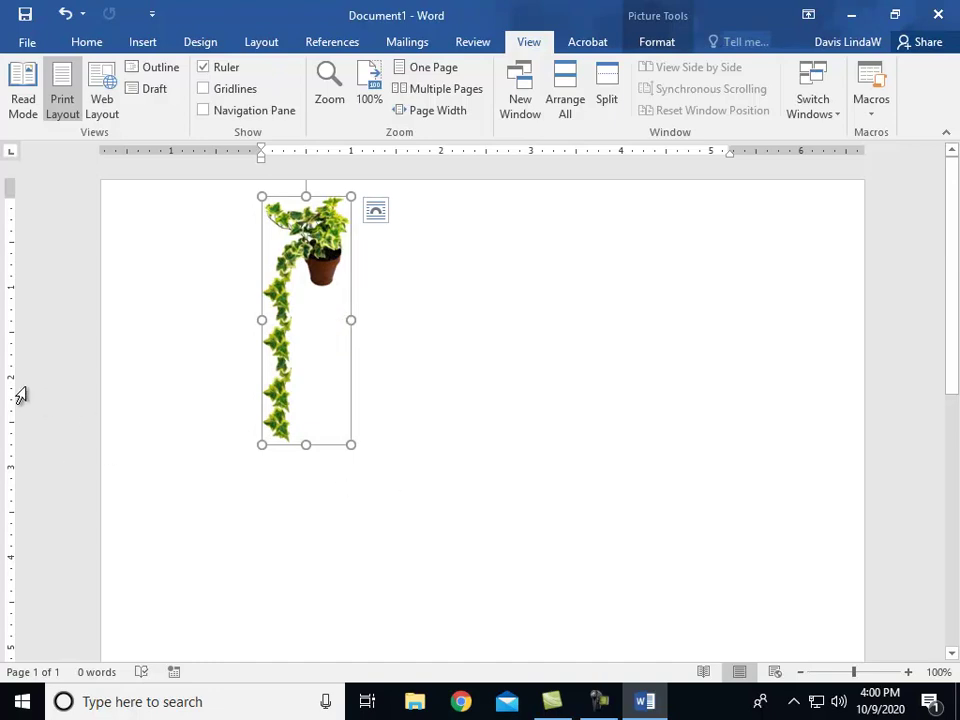
pyautogui.moveTo(352, 446); pyautogui.dragTo(331, 408)
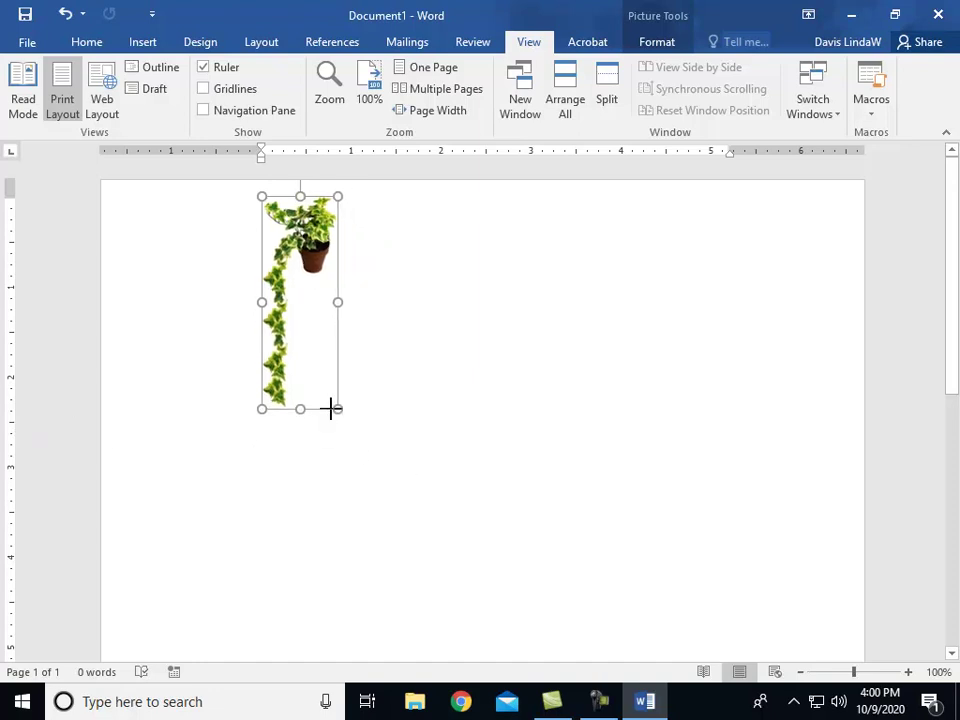
pyautogui.moveTo(331, 408); pyautogui.dragTo(335, 418)
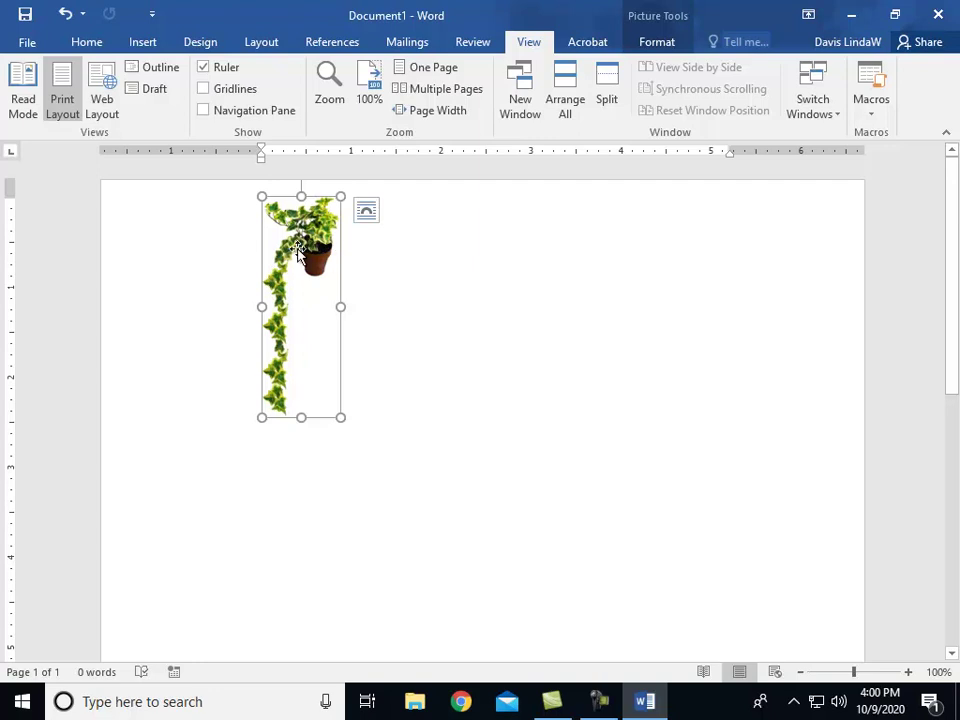
pyautogui.click(653, 45)
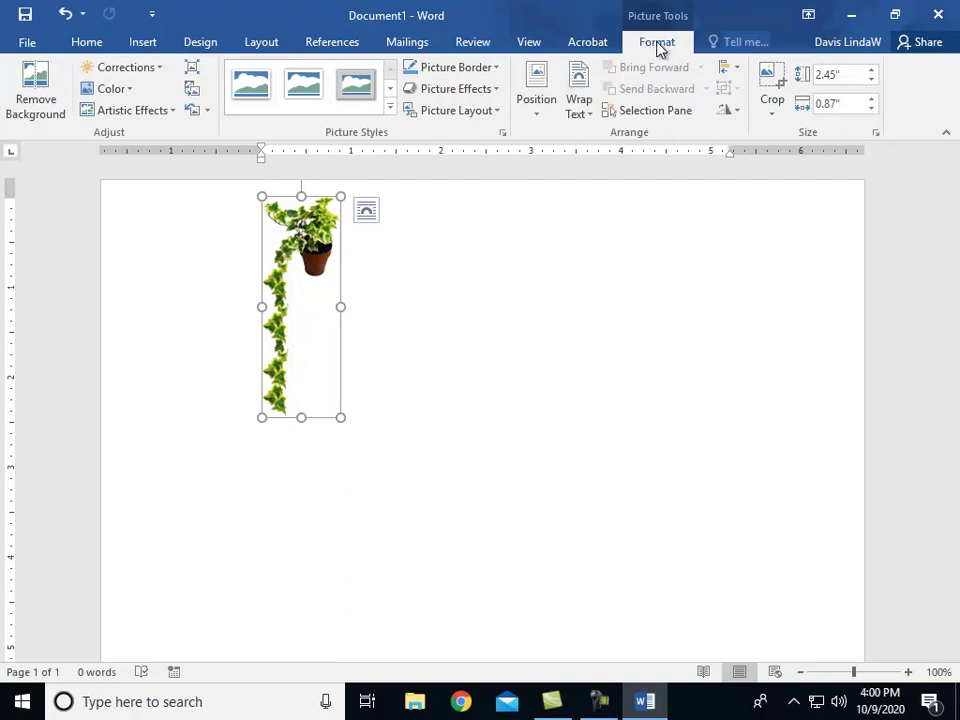
# Step: Apply Square text wrapping to the ivy picture and move it to the page's top-left edge
pyautogui.click(577, 106)
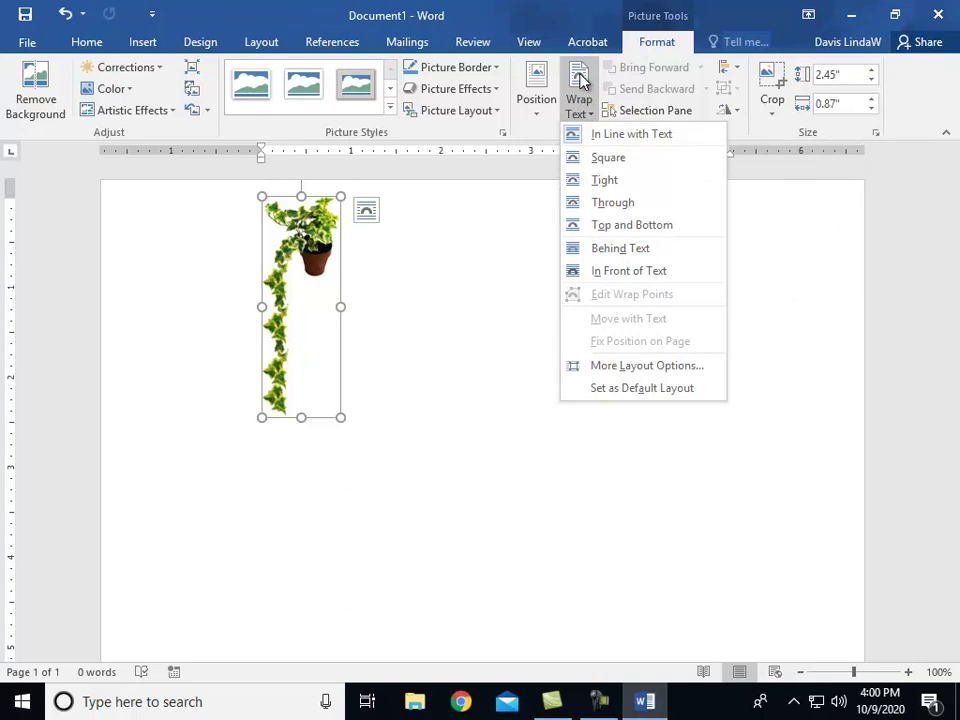
pyautogui.click(592, 160)
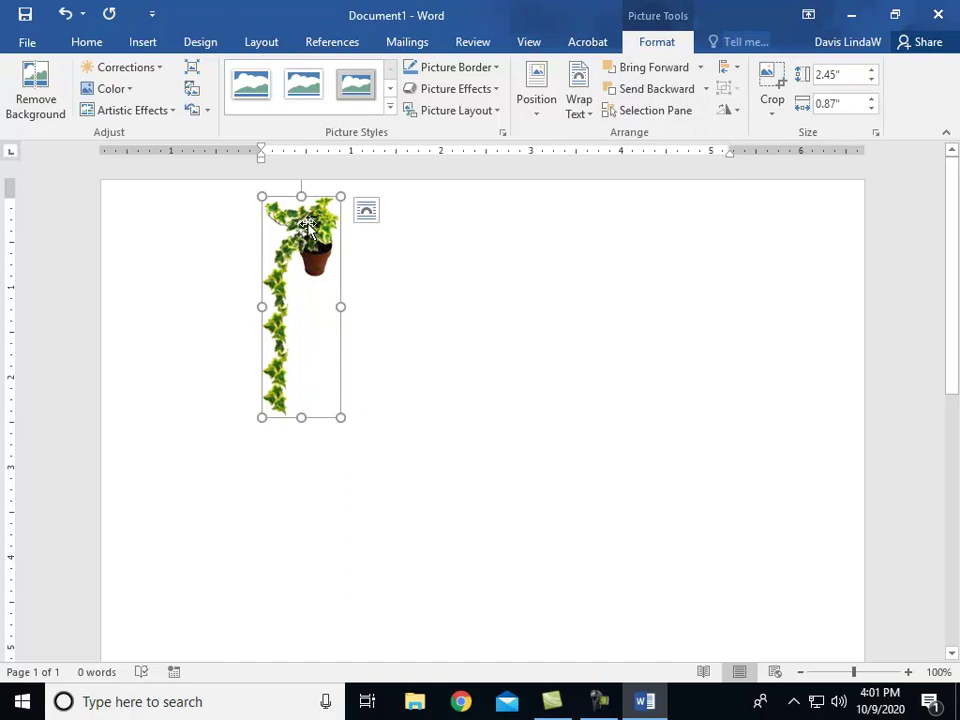
pyautogui.moveTo(307, 228); pyautogui.dragTo(167, 231)
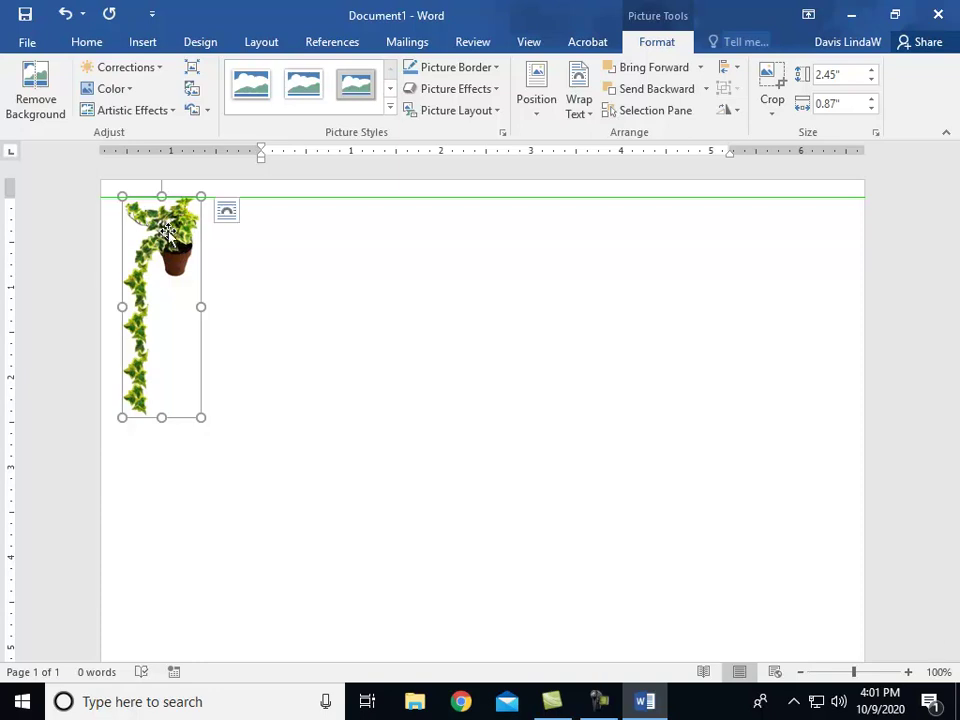
pyautogui.moveTo(167, 231); pyautogui.dragTo(167, 231)
pyautogui.click(243, 295)
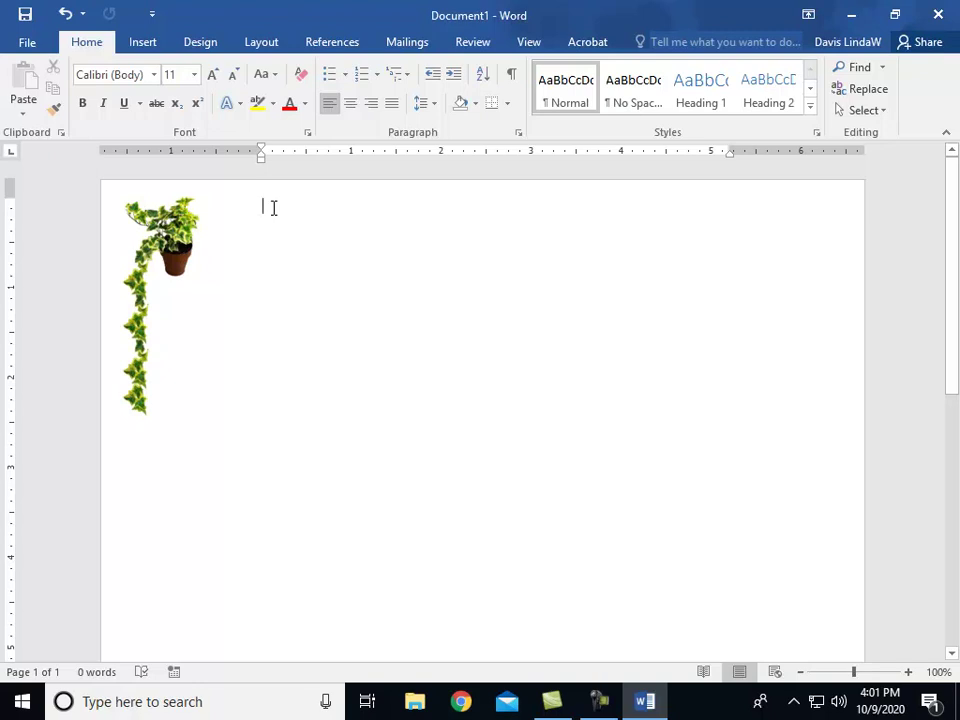
# Step: Centre the paragraph in bold 48 pt Monotype Corsiva and type 'Bloomers'
pyautogui.hotkey('ctrl', 'e')
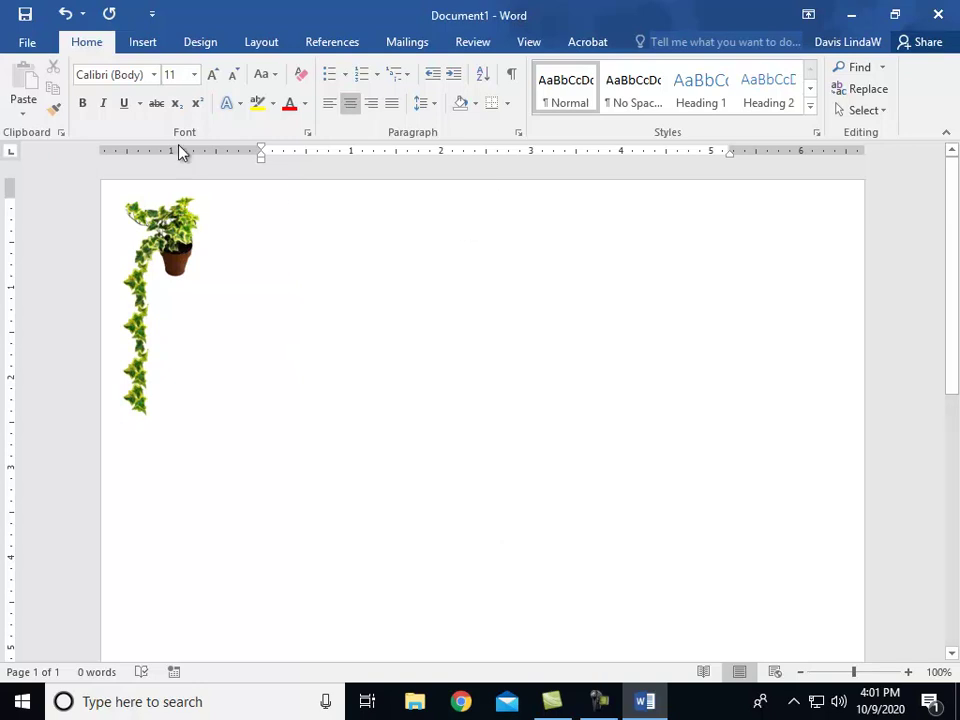
pyautogui.click(155, 76)
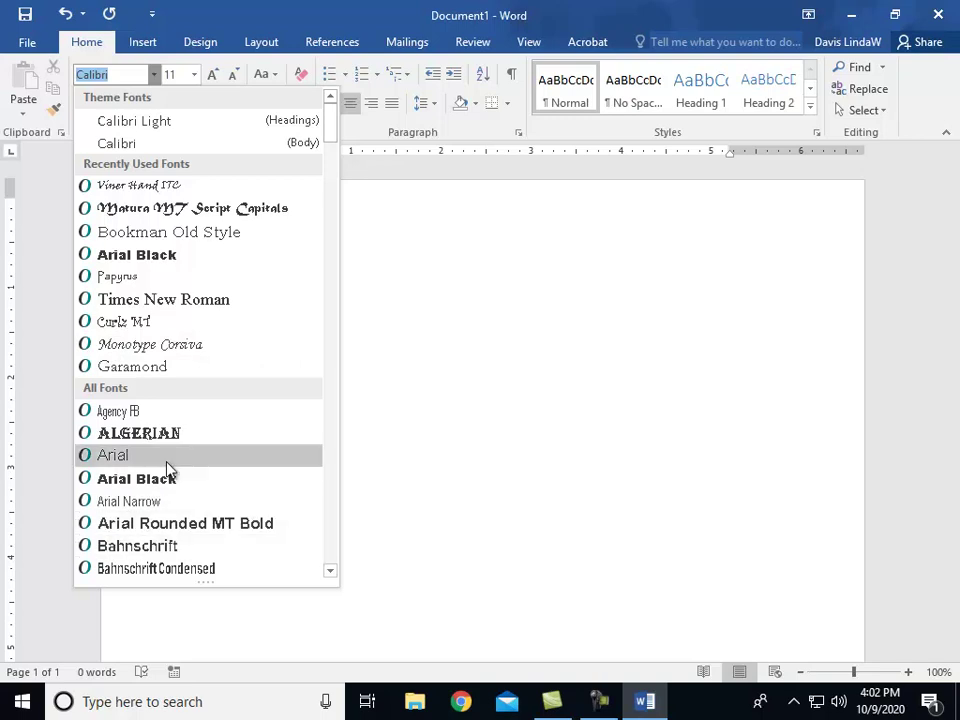
pyautogui.click(150, 345)
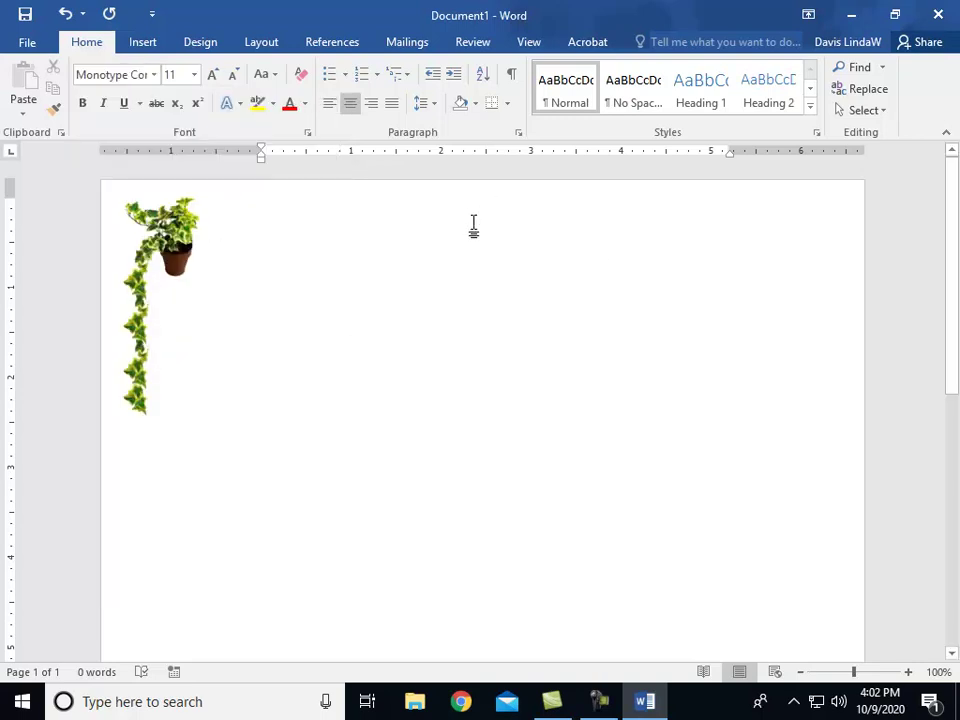
pyautogui.click(194, 76)
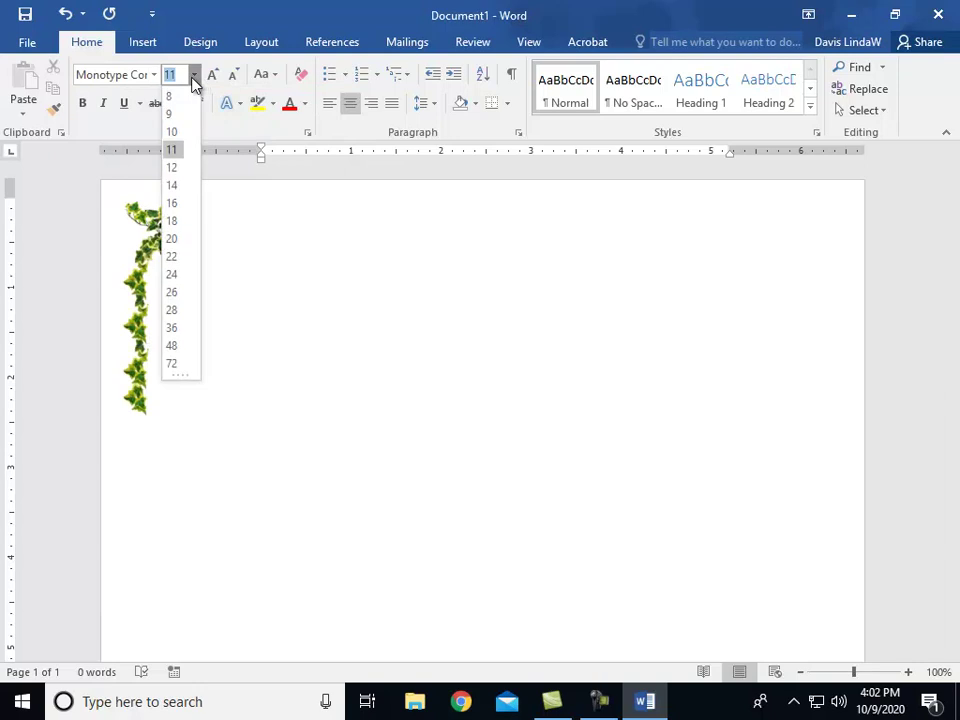
pyautogui.click(178, 345)
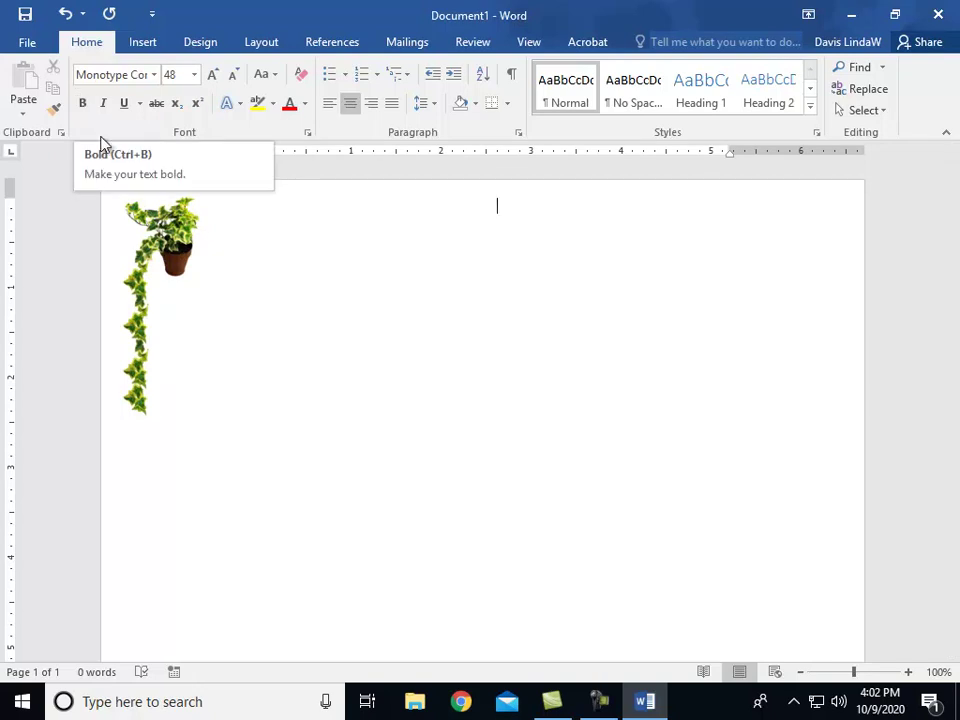
pyautogui.click(83, 105)
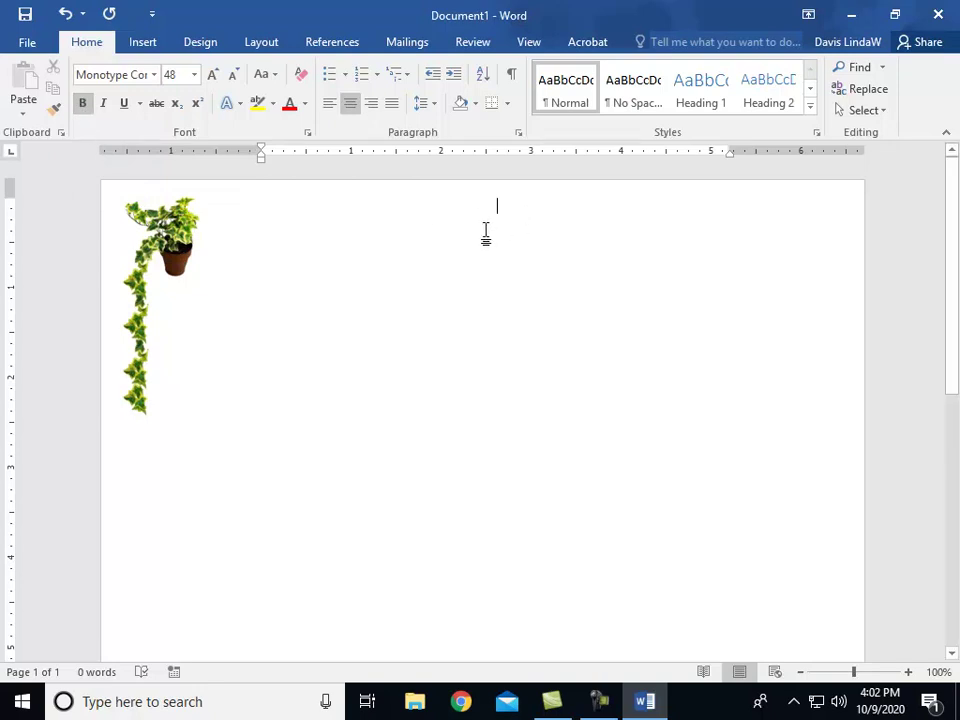
pyautogui.write('Bloomers')
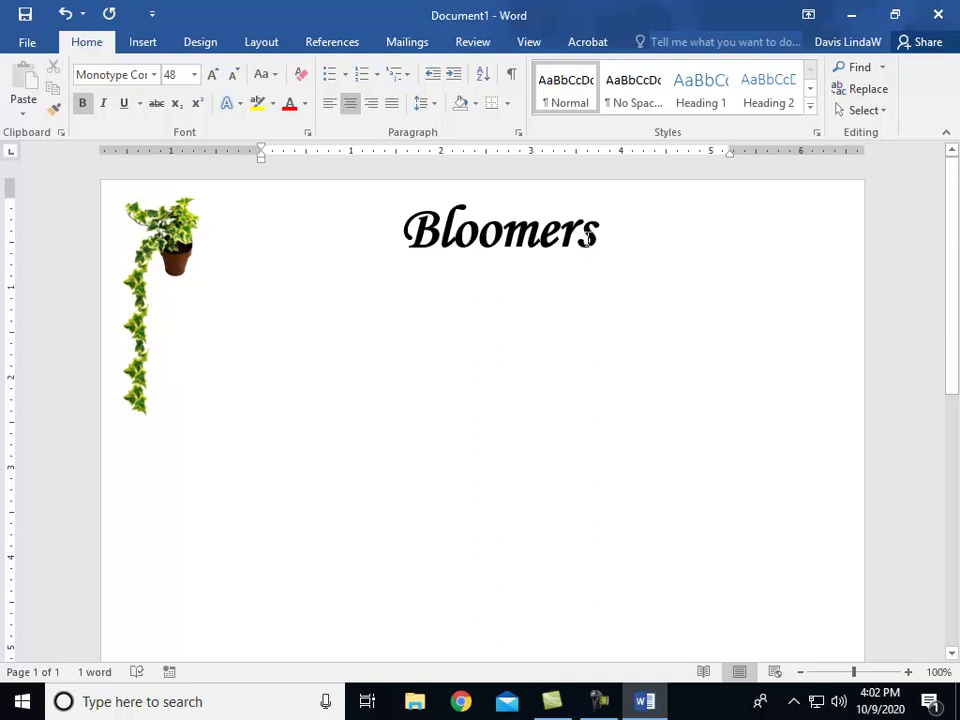
# Step: Switch the text to 10-point Times New Roman
pyautogui.click(194, 75)
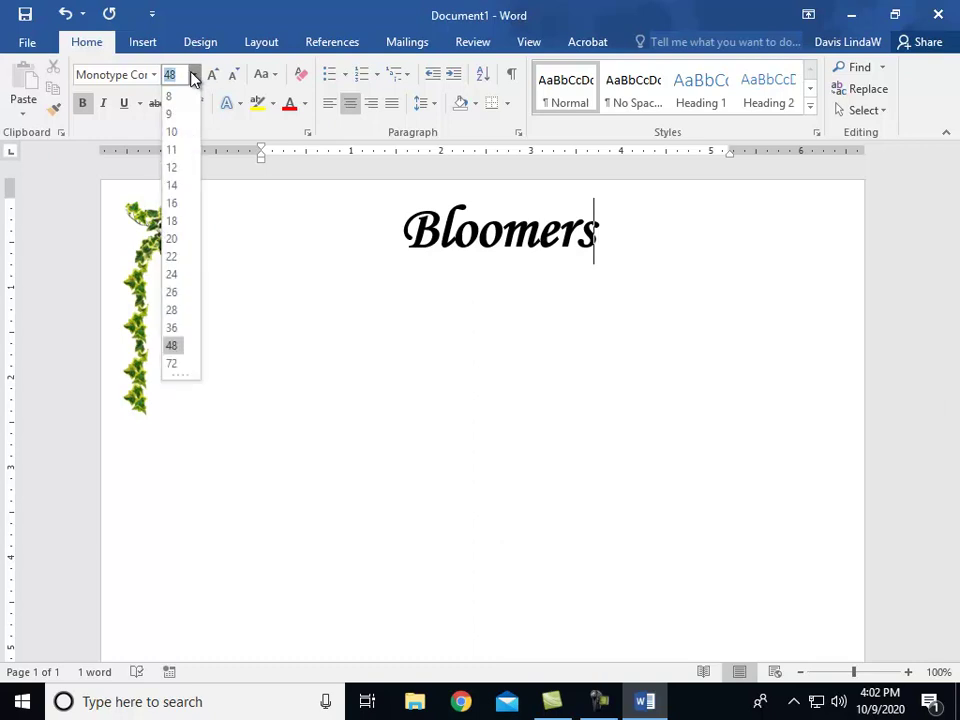
pyautogui.click(174, 133)
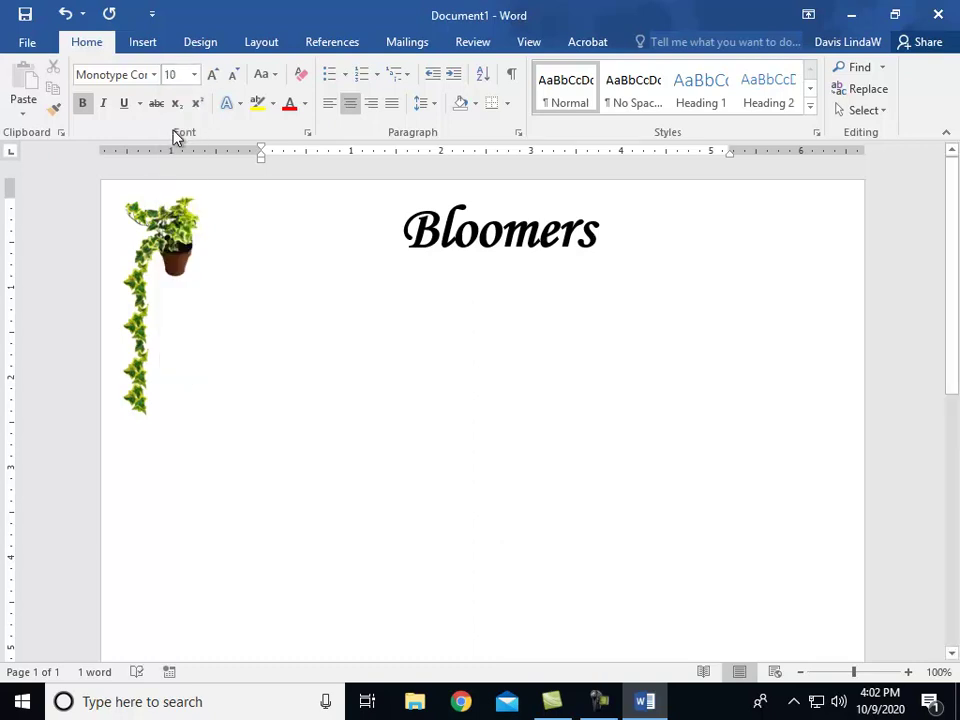
pyautogui.click(155, 76)
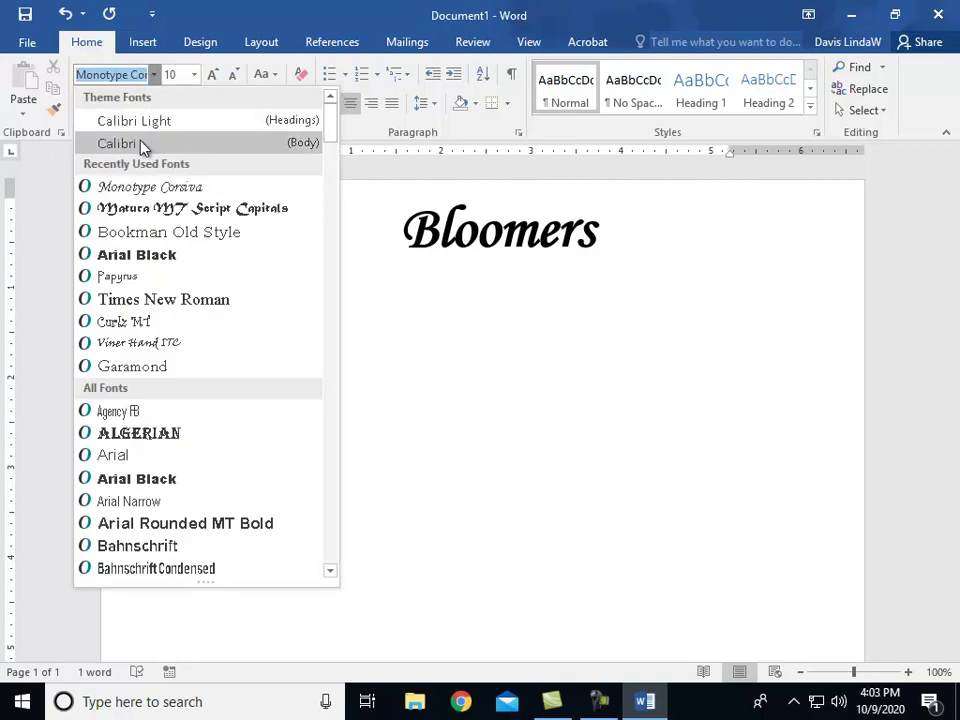
pyautogui.click(150, 301)
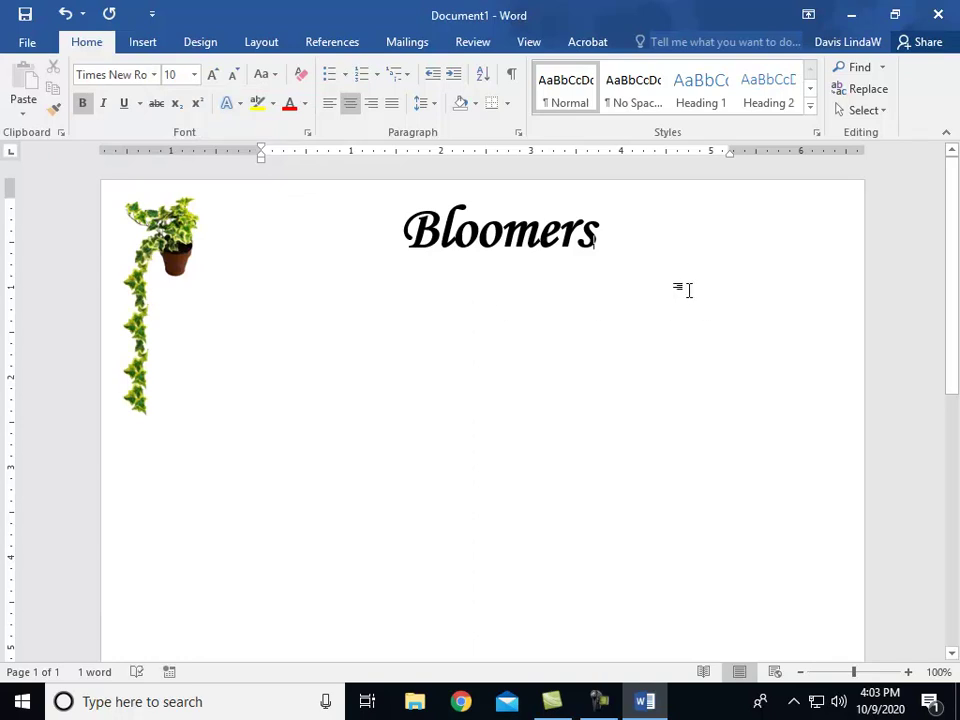
# Step: Start a left-aligned, non-bold line below the title and type the company's street address
pyautogui.press('Return')
pyautogui.hotkey('ctrl', 'l')
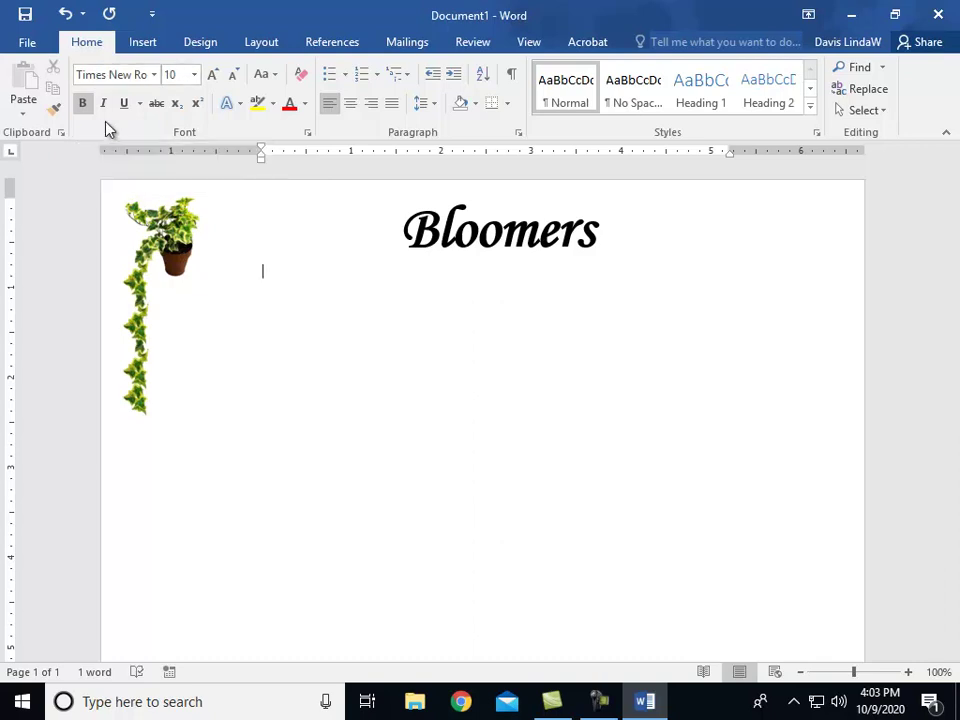
pyautogui.click(84, 106)
pyautogui.click(254, 250)
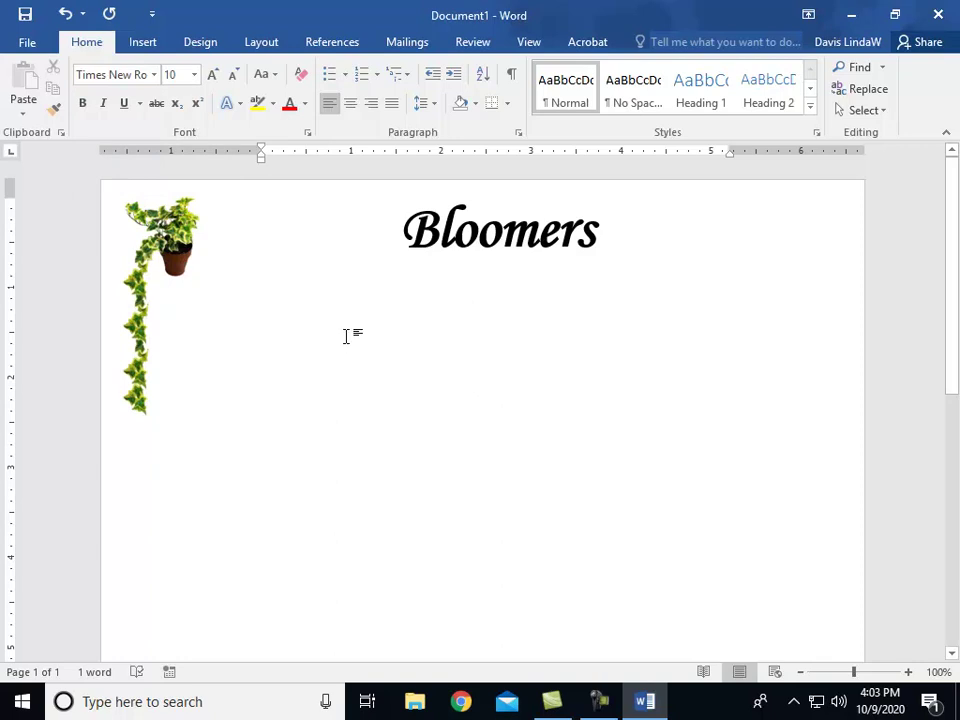
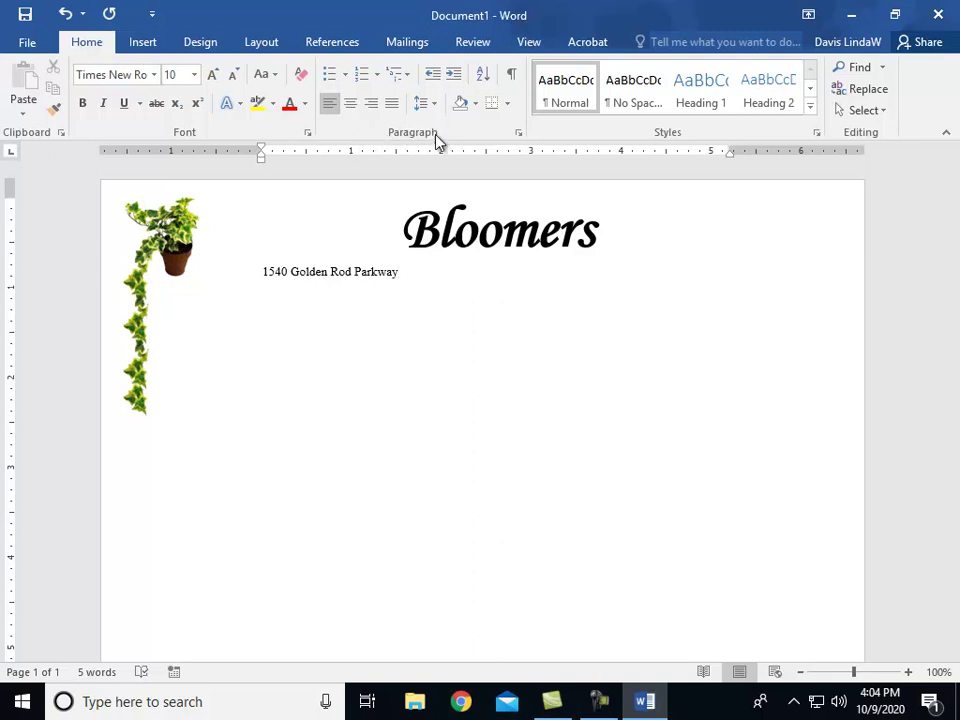
# Step: Add a right-aligned tab stop at 5.19" to the address line
pyautogui.click(518, 135)
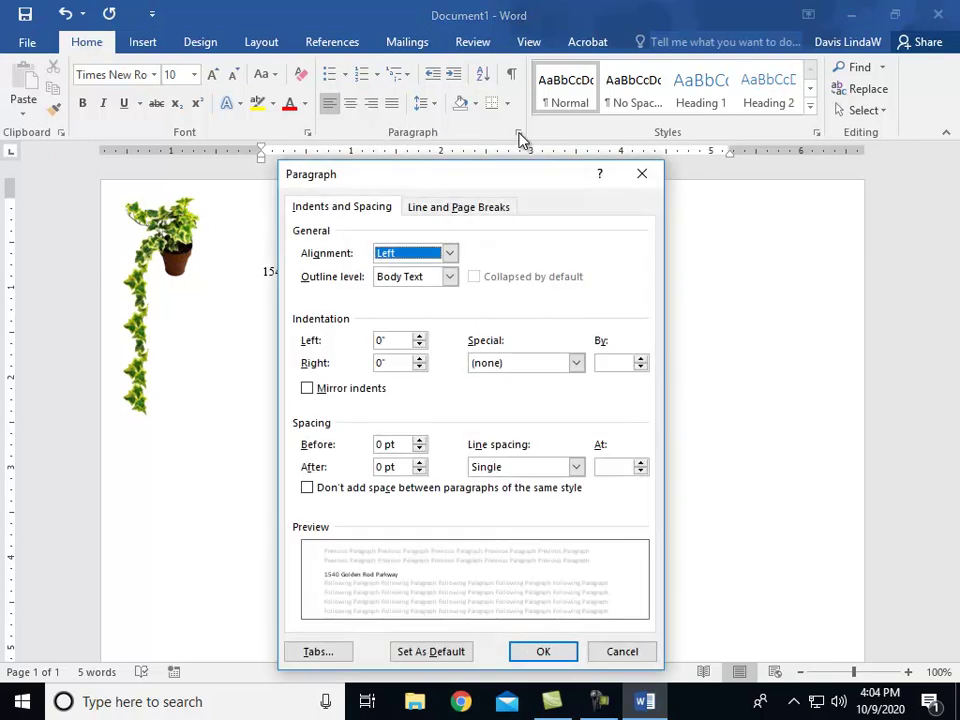
pyautogui.click(313, 655)
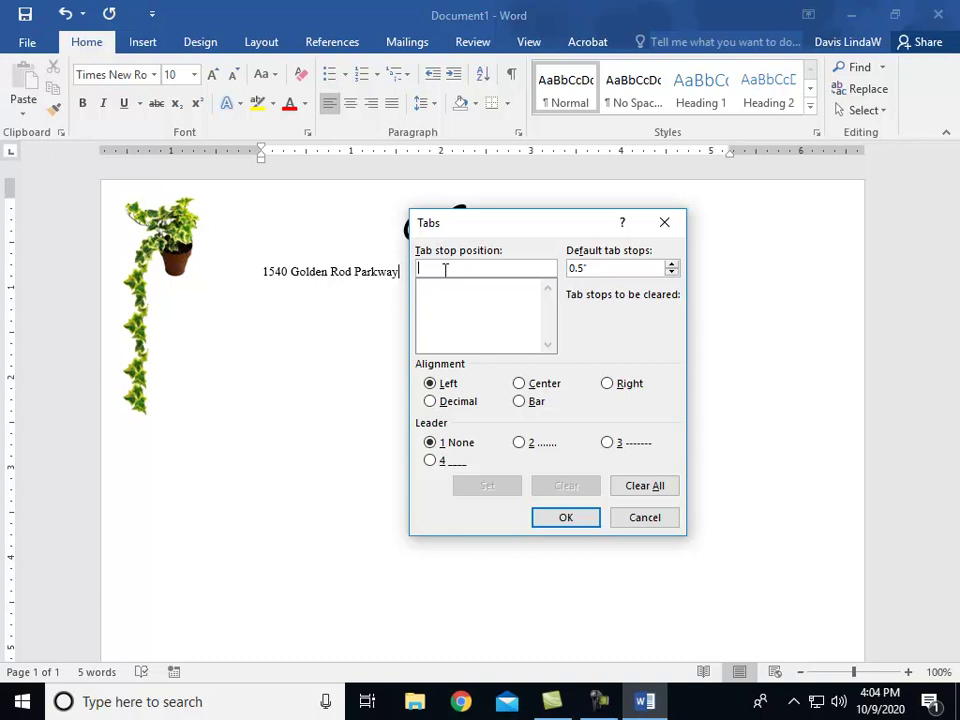
pyautogui.write('5.19')
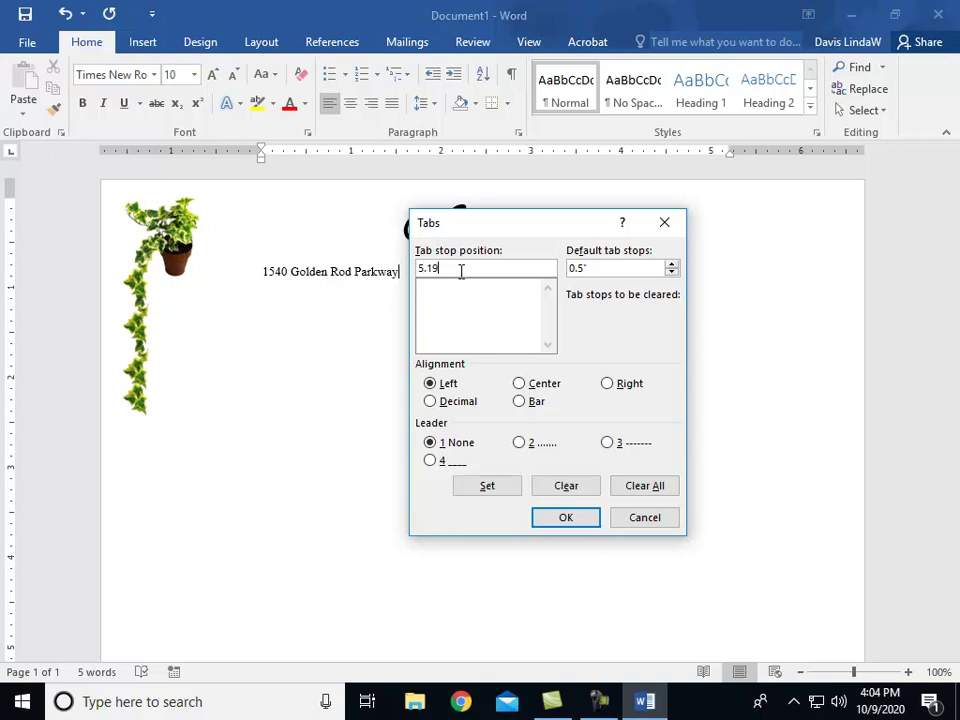
pyautogui.click(607, 384)
pyautogui.click(488, 487)
pyautogui.click(557, 519)
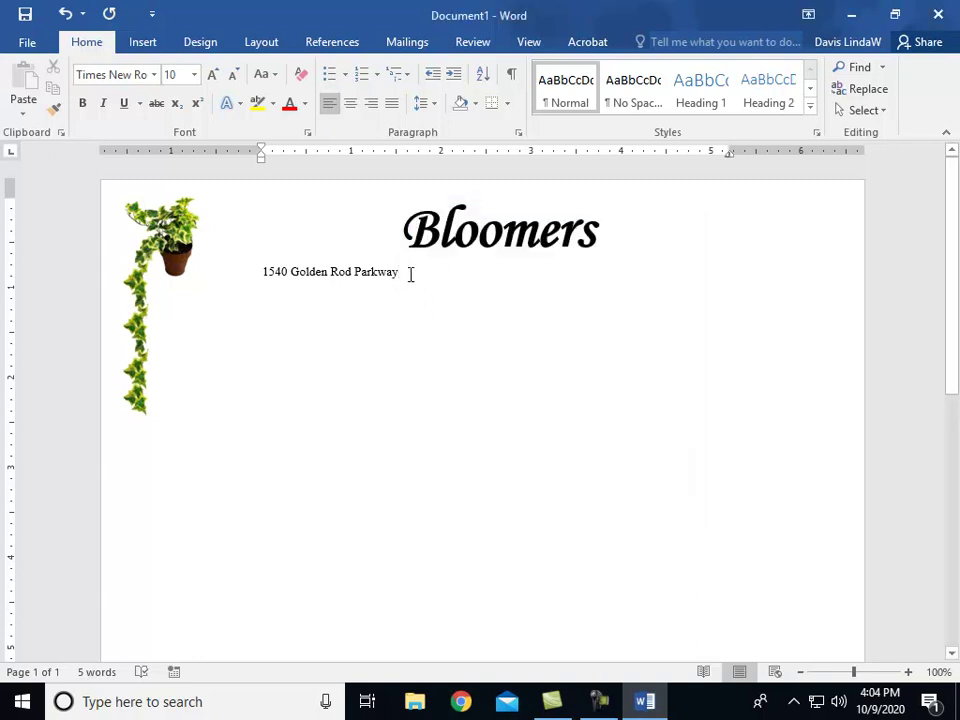
# Step: Add the phone number at the right tab, then the city/state/ZIP line with the fax number
pyautogui.press('Tab')
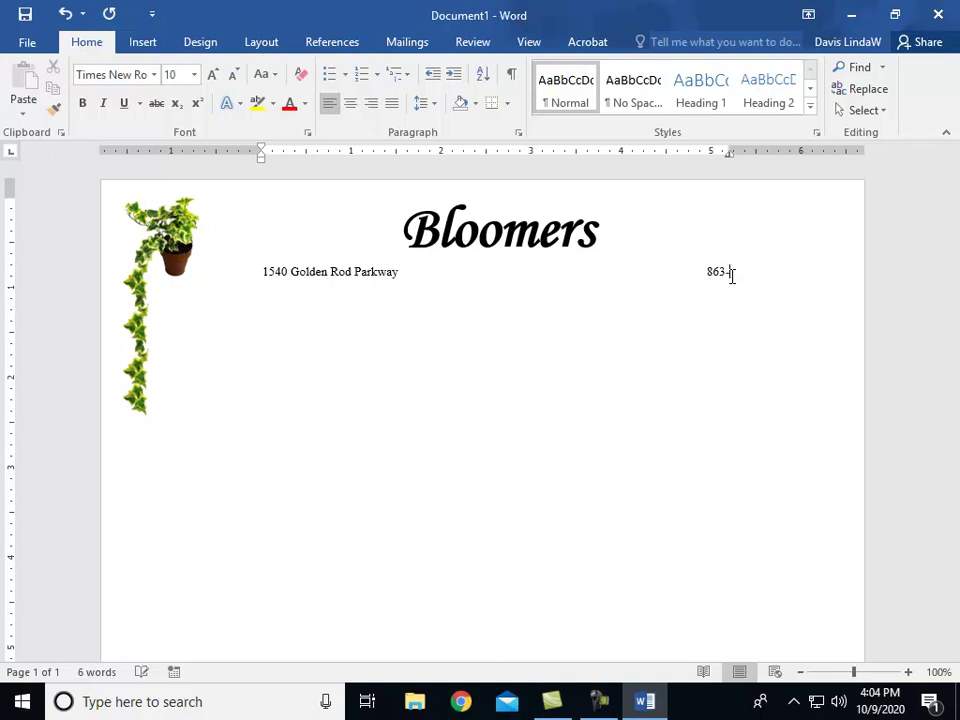
pyautogui.press('Return')
pyautogui.write('Atlanta, GA')
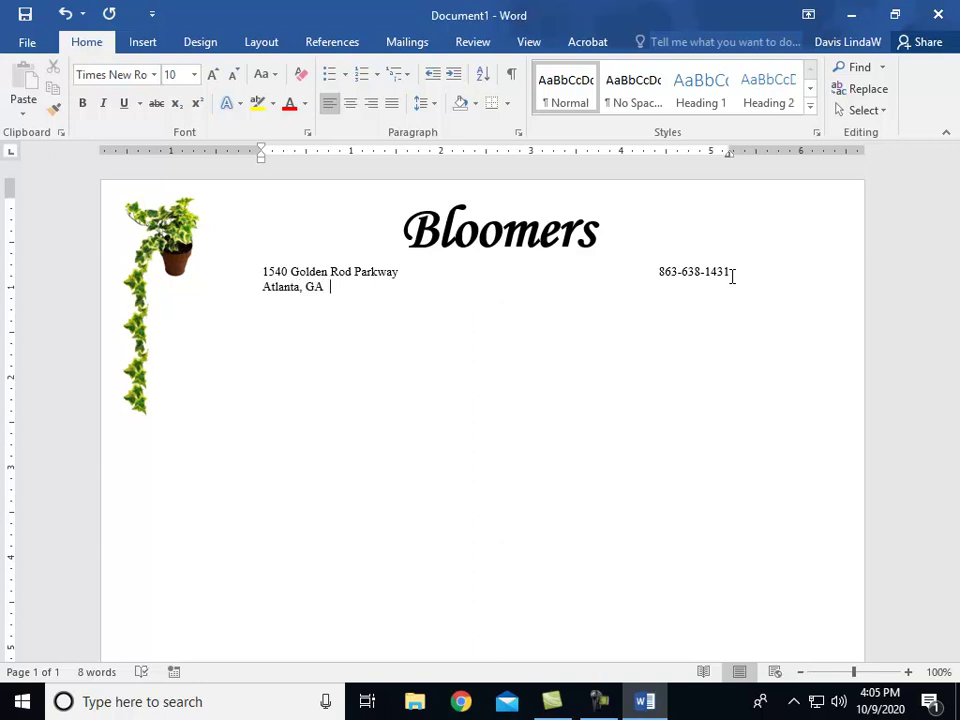
pyautogui.write('  38927')
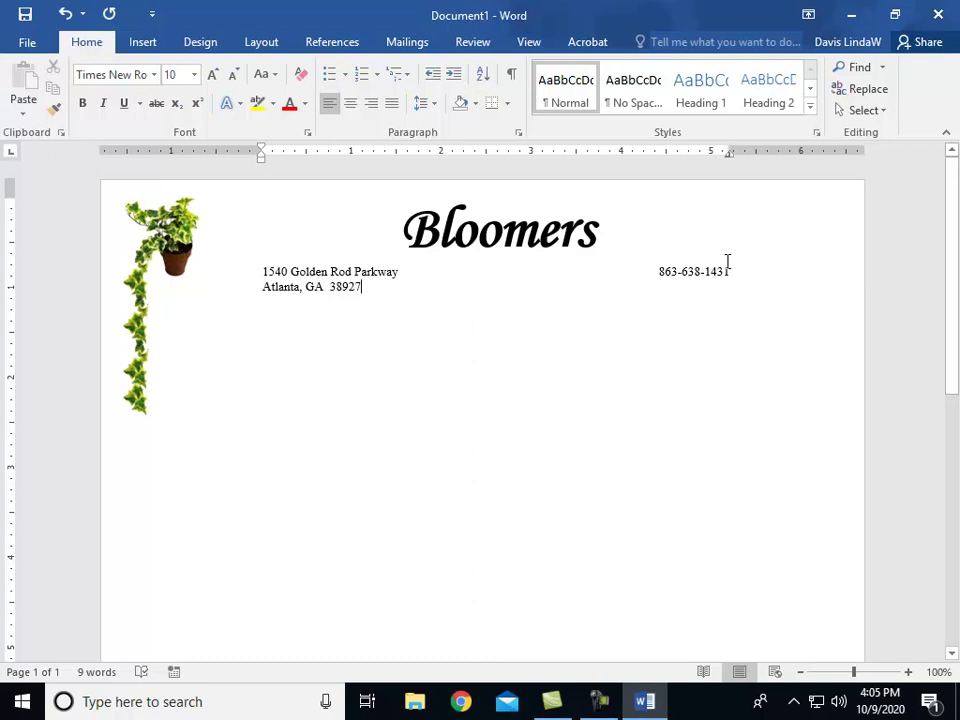
pyautogui.press('Tab')
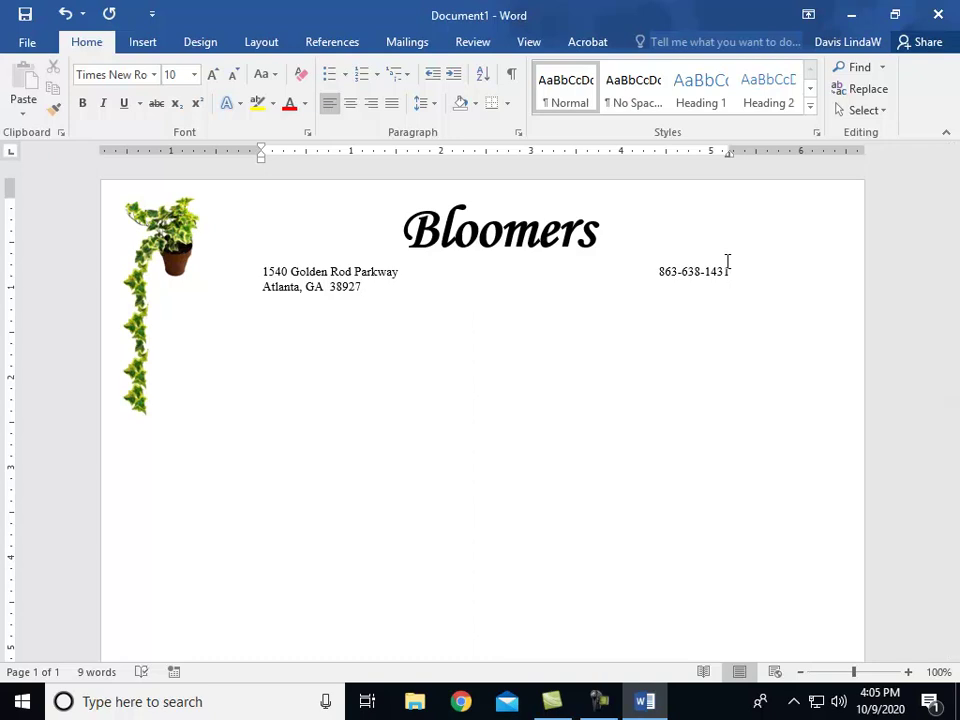
pyautogui.write('(FAX)')
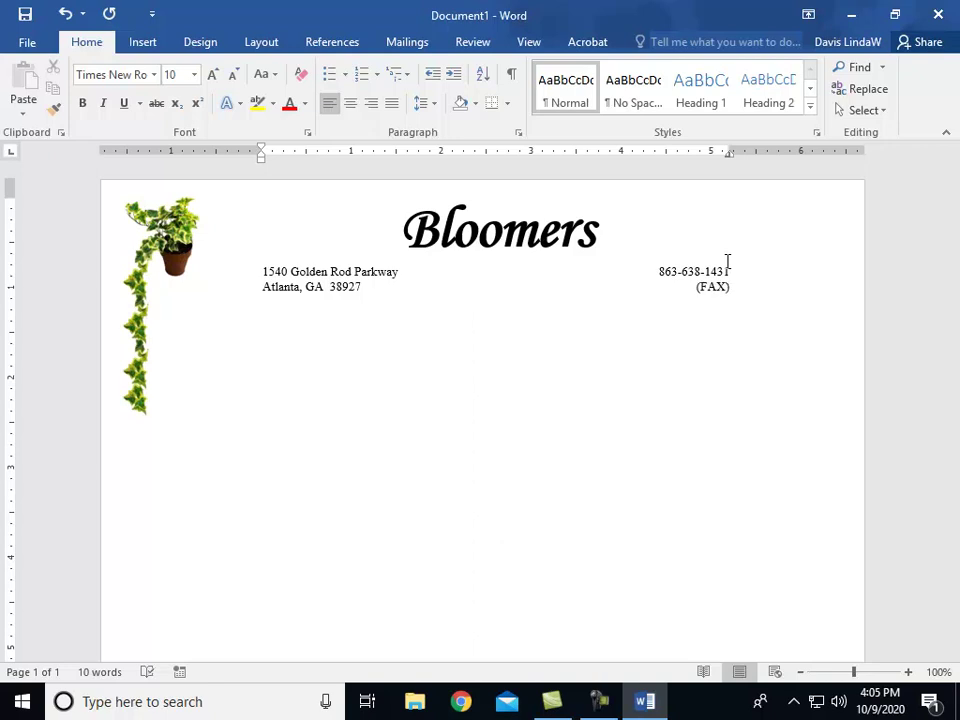
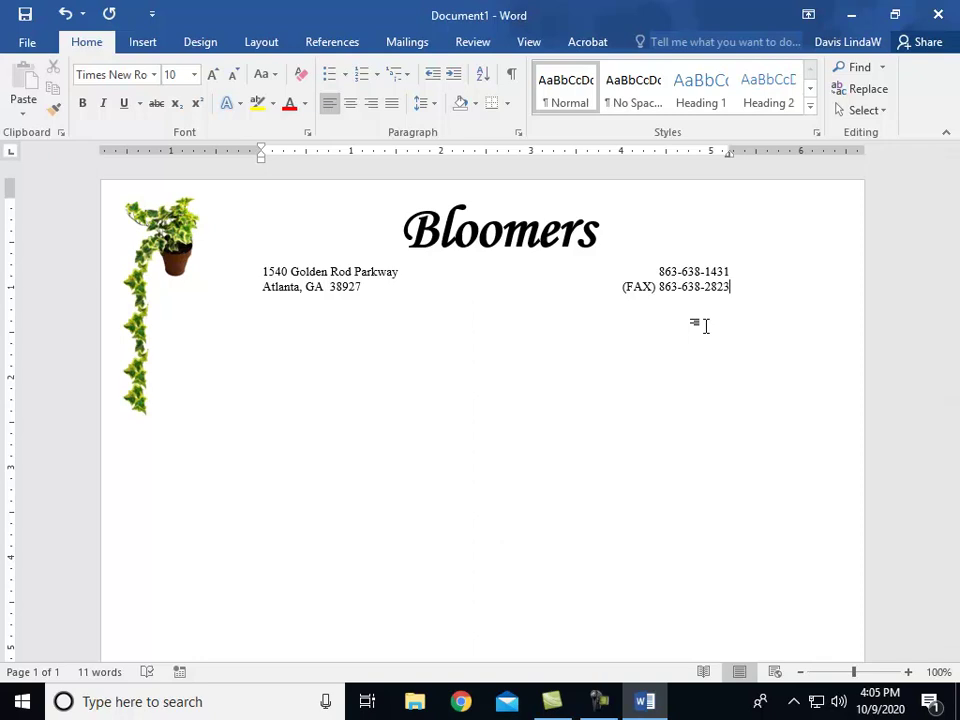
pyautogui.press('Return')
pyautogui.press('Return')
pyautogui.press('Return')
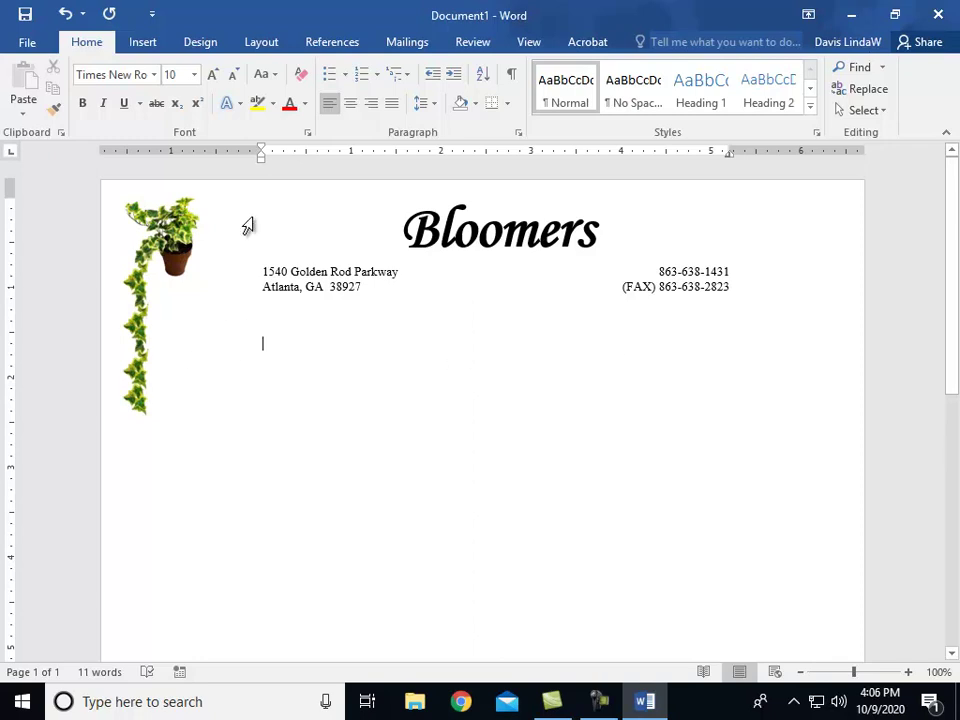
# Step: Set 12 pt text and replace all tab stops with a single left tab at 3.0"
pyautogui.click(194, 75)
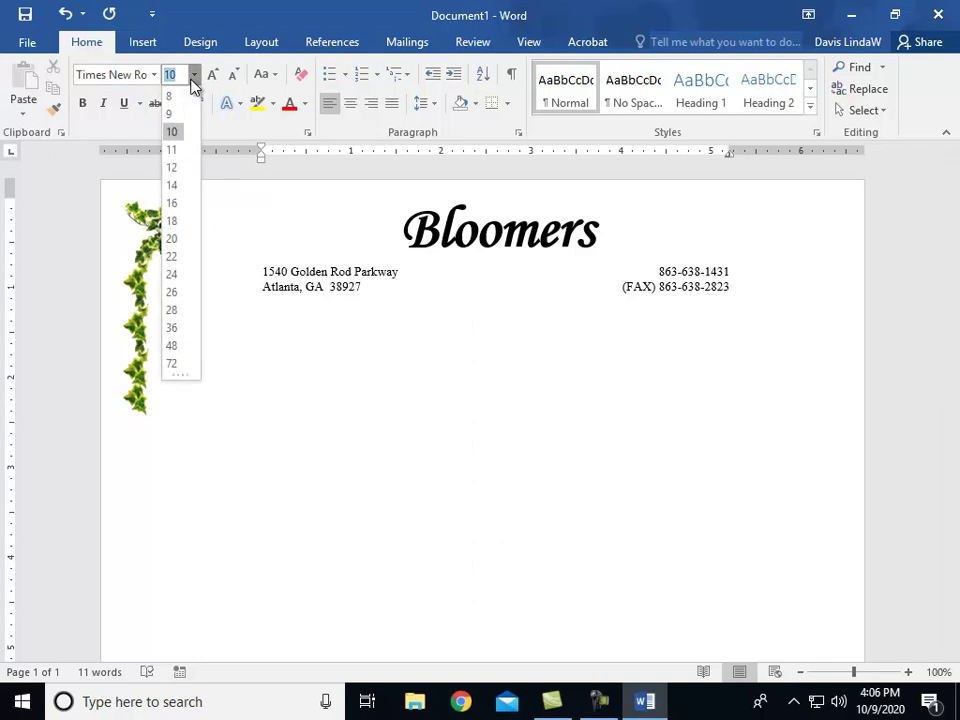
pyautogui.click(182, 163)
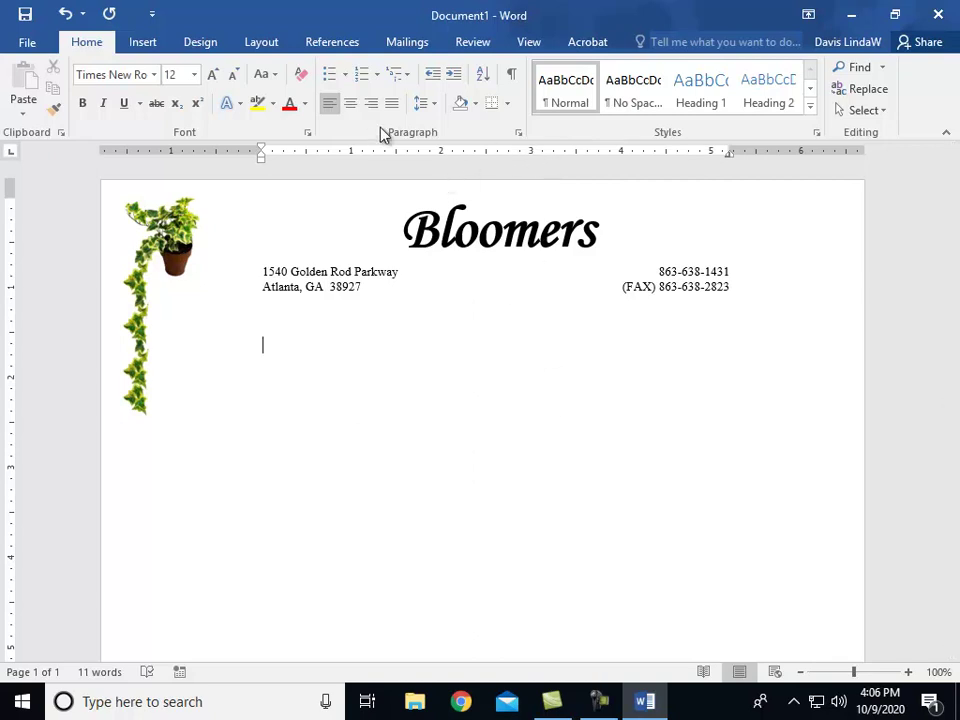
pyautogui.click(519, 134)
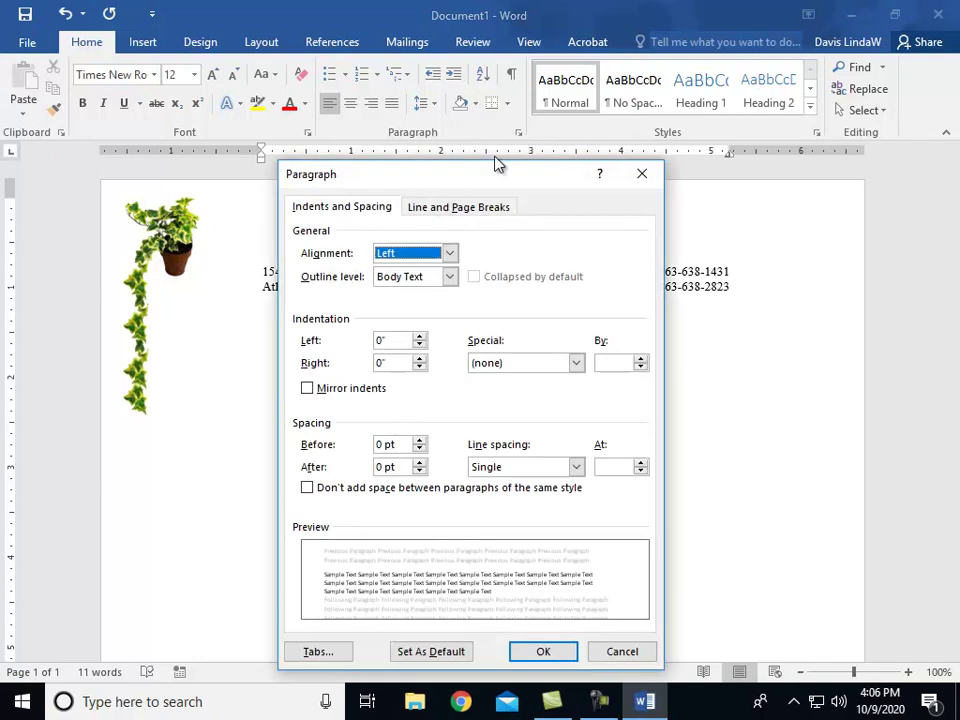
pyautogui.click(316, 652)
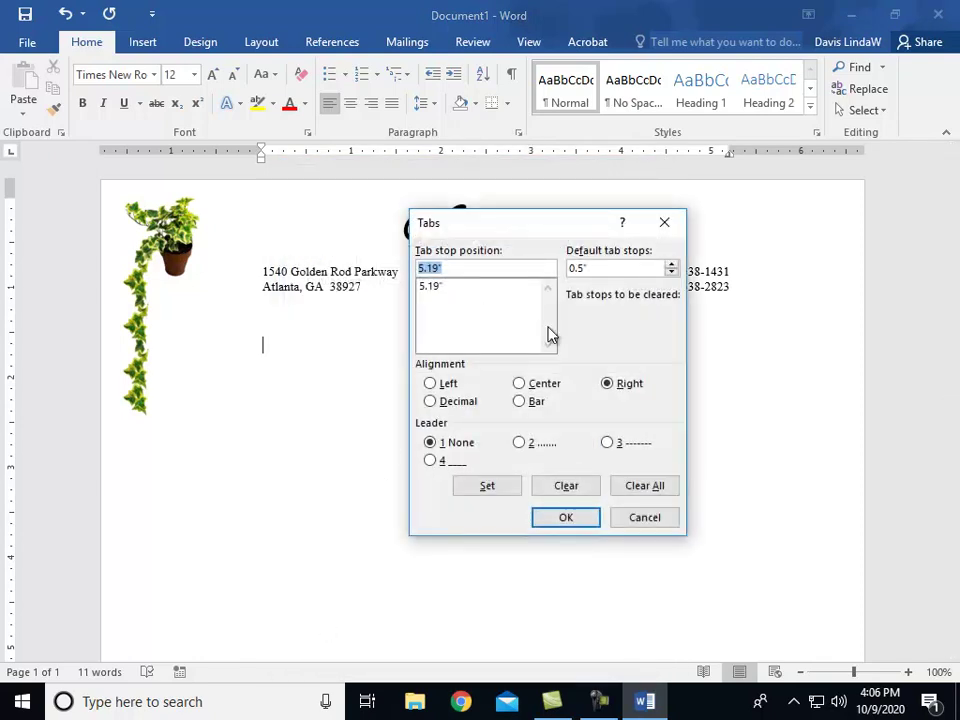
pyautogui.click(638, 489)
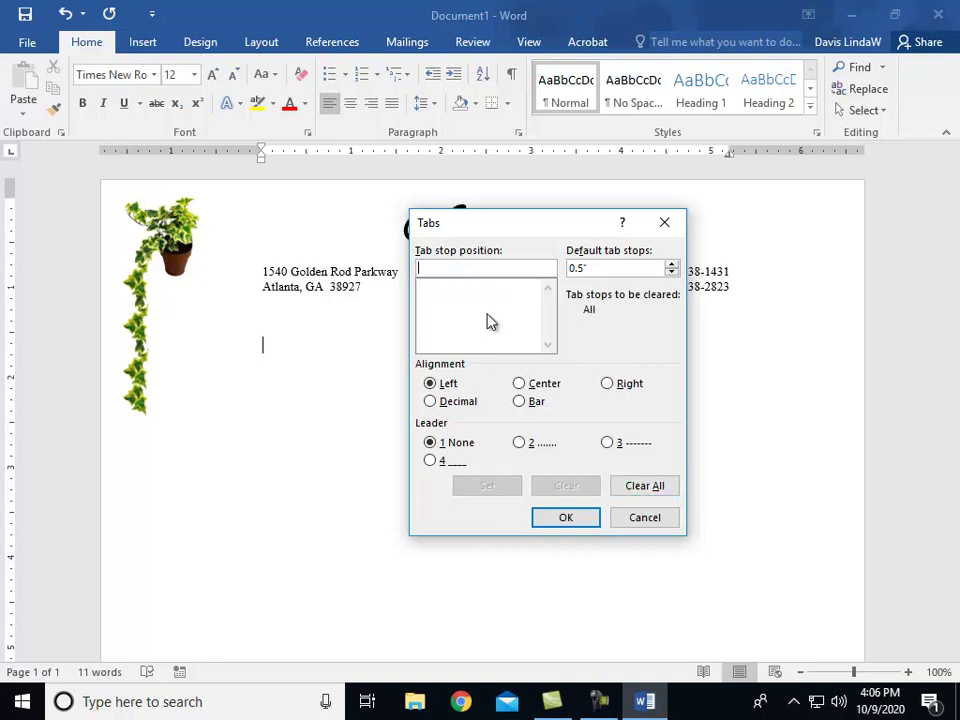
pyautogui.write('3.0')
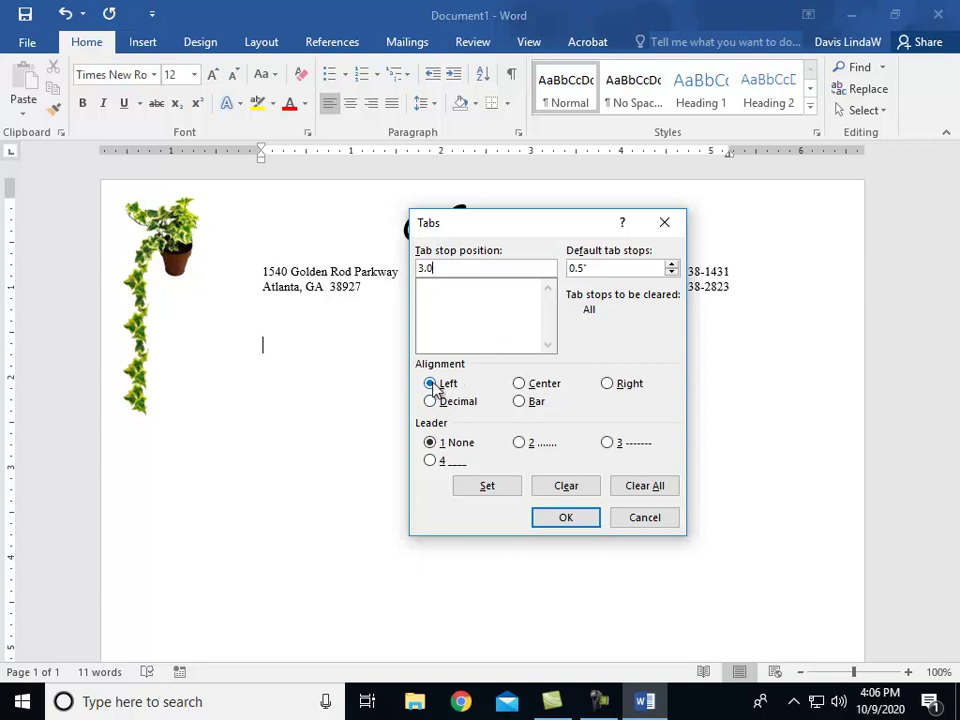
pyautogui.click(497, 489)
pyautogui.click(560, 520)
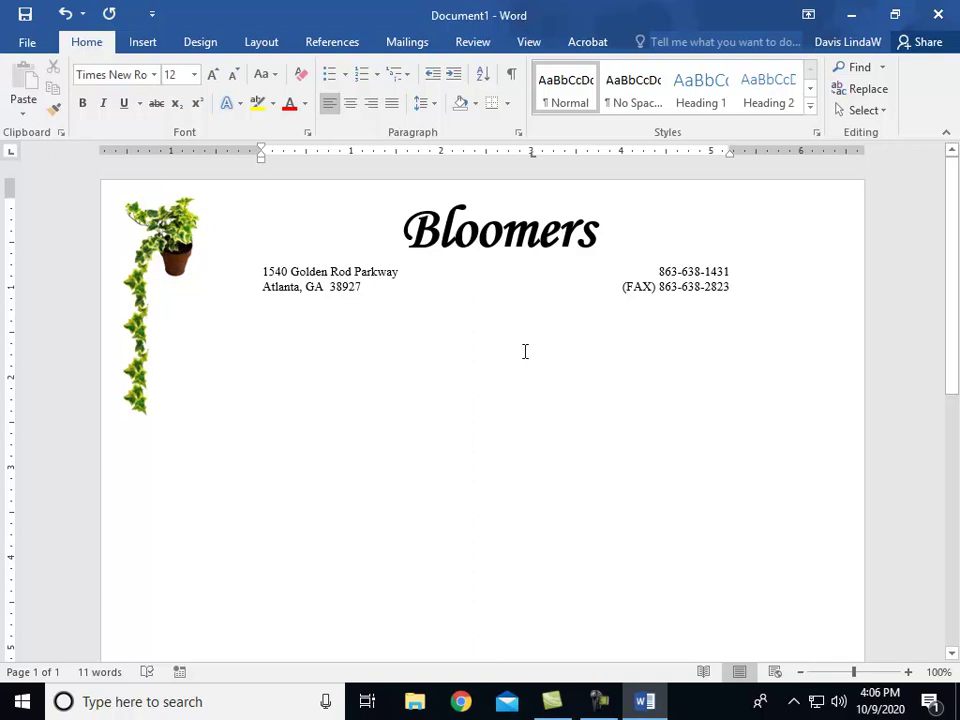
# Step: Insert the date 'October 9, 2020' at the 3-inch tab using Date & Time
pyautogui.click(140, 45)
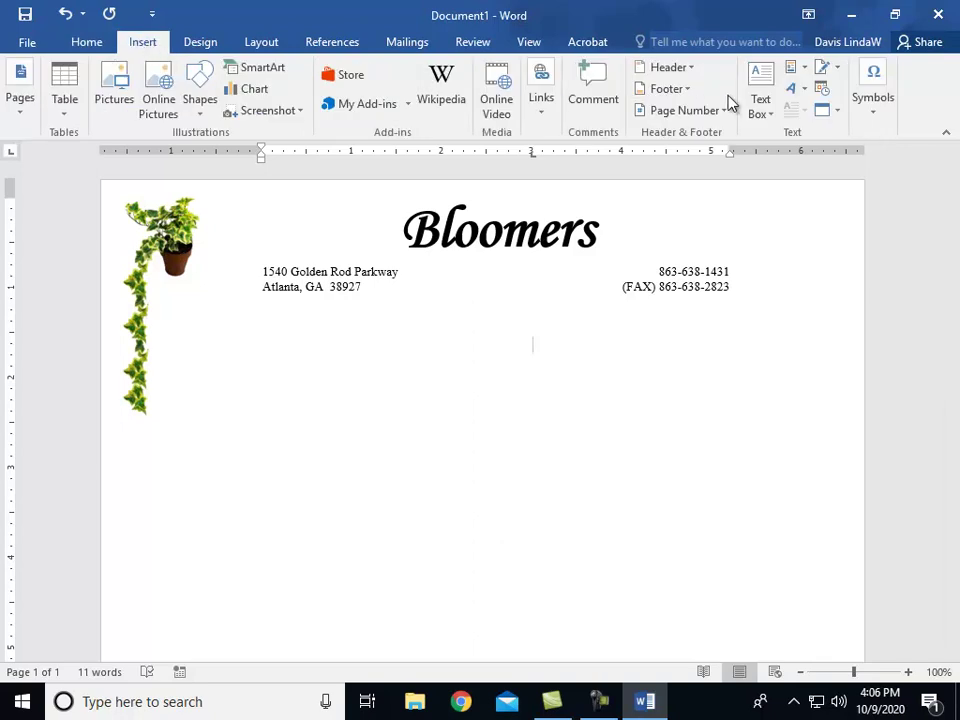
pyautogui.click(823, 91)
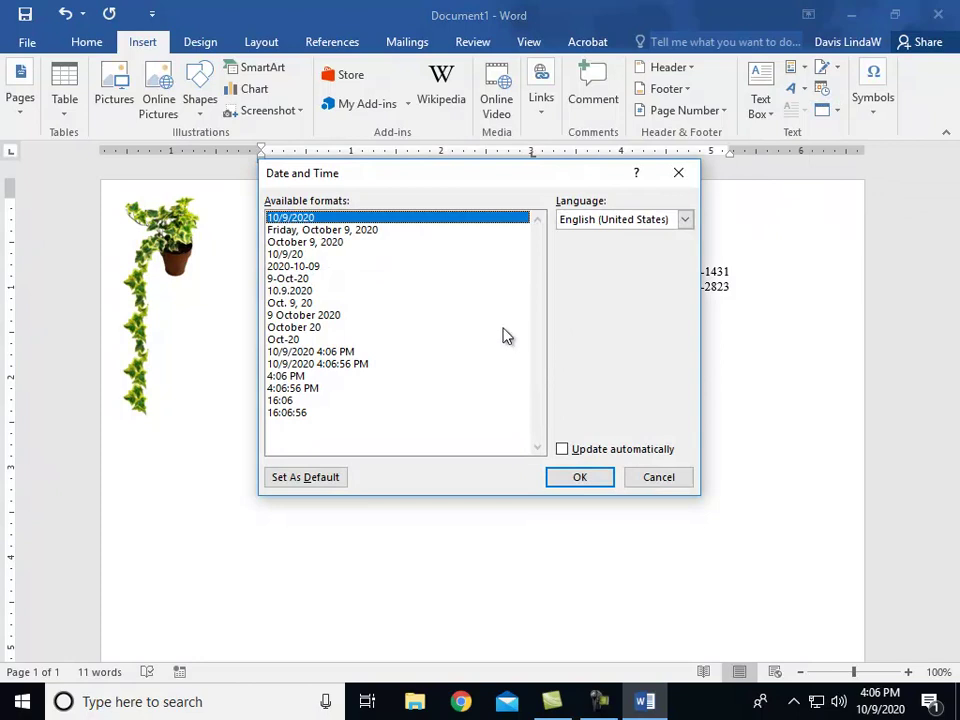
pyautogui.click(335, 243)
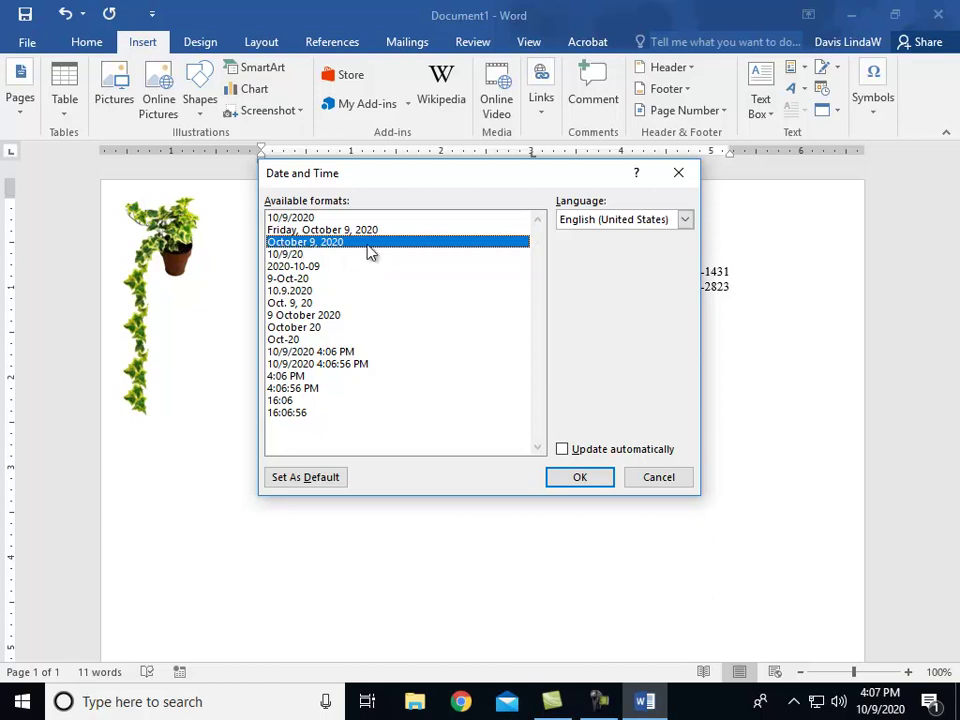
pyautogui.click(570, 477)
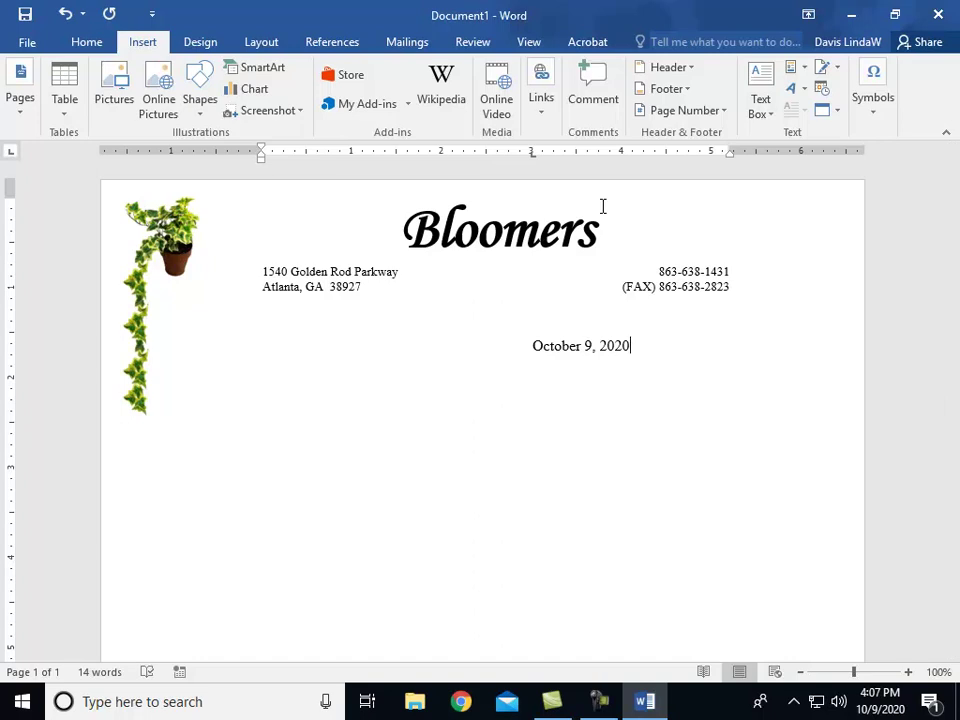
# Step: Type the customer's salutation with a colon, then 'Thank you for your recent order. We at Bloomers wanted to tell you a bit about our company.'
pyautogui.press('Return')
pyautogui.press('Return')
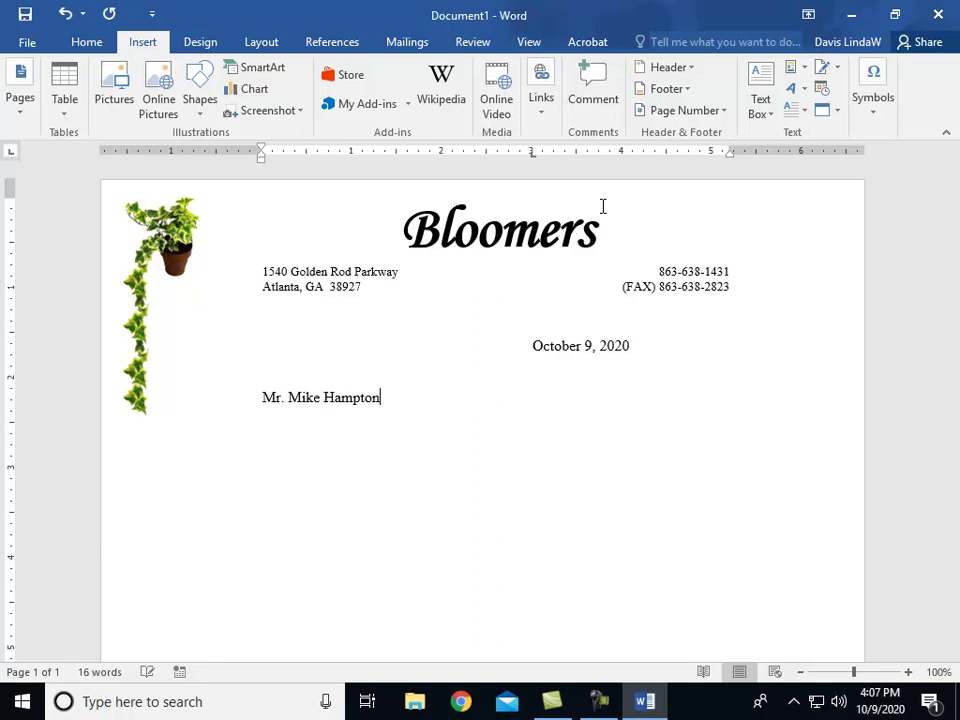
pyautogui.write(':')
pyautogui.press('Return')
pyautogui.press('Return')
pyautogui.write('Thank you for your recent order.')
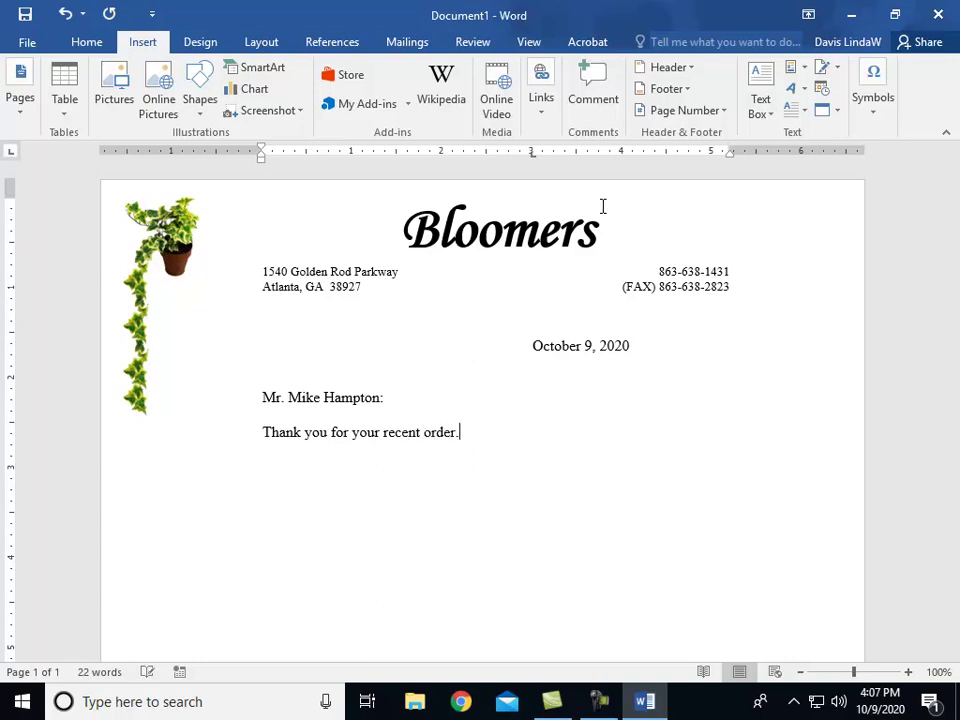
pyautogui.write('  We at Bloomers')
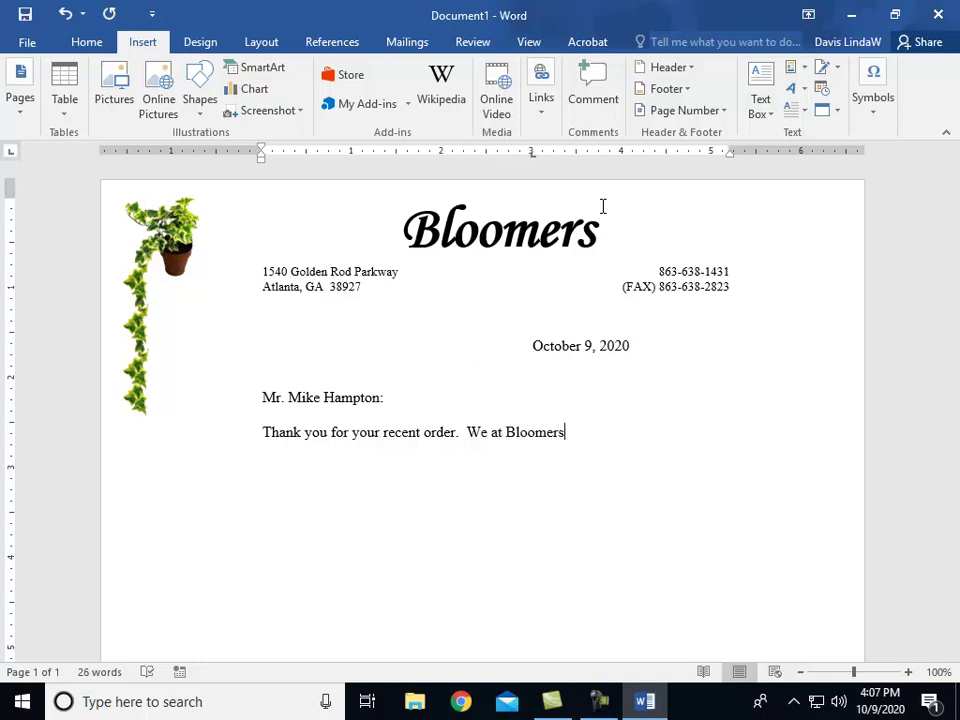
pyautogui.write('wanted to tell you a bit about our company.')
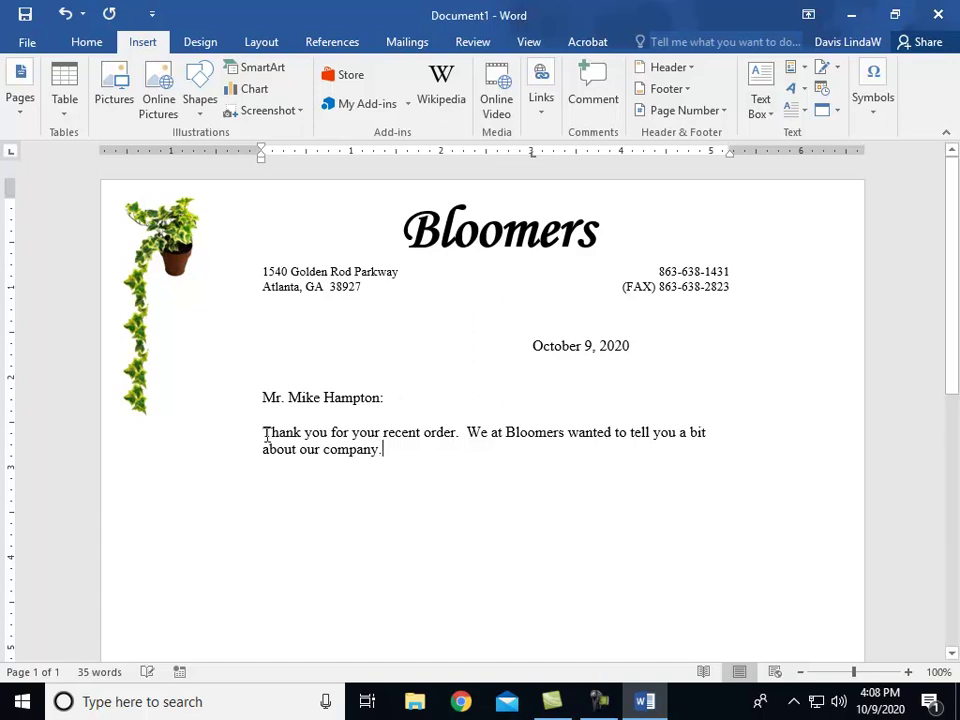
# Step: Justify the opening paragraph and return the cursor to its end
pyautogui.moveTo(264, 432); pyautogui.dragTo(398, 469)
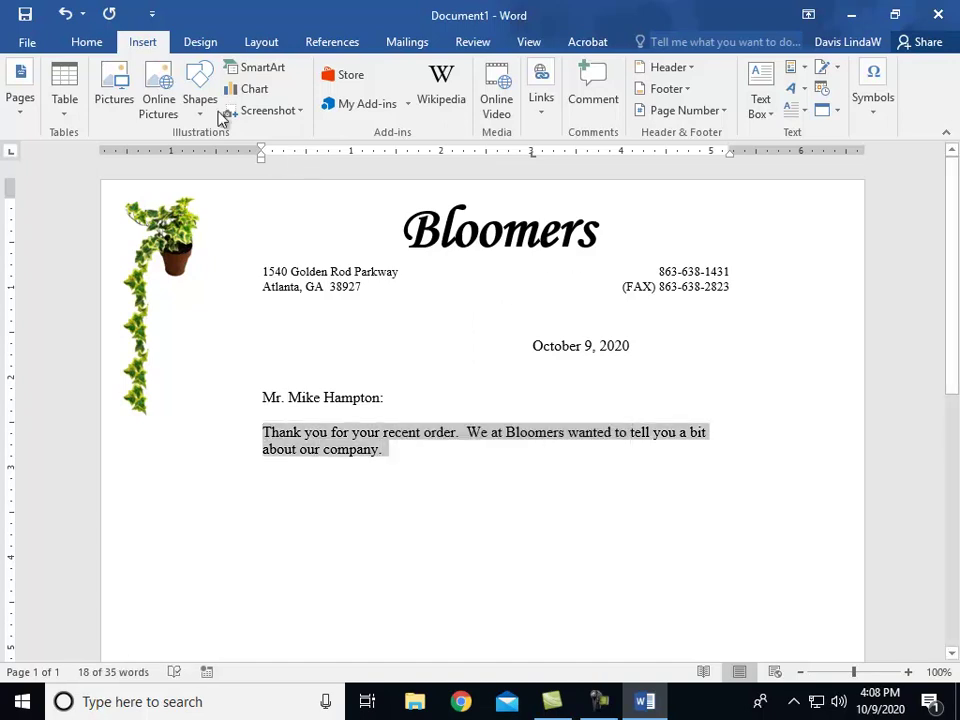
pyautogui.click(86, 42)
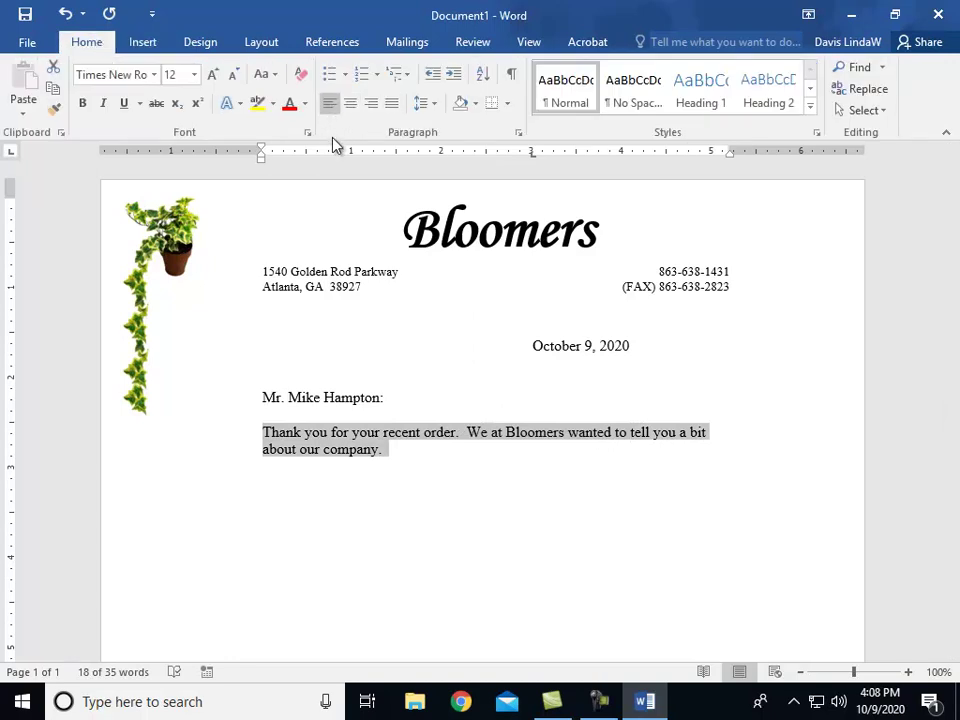
pyautogui.click(391, 105)
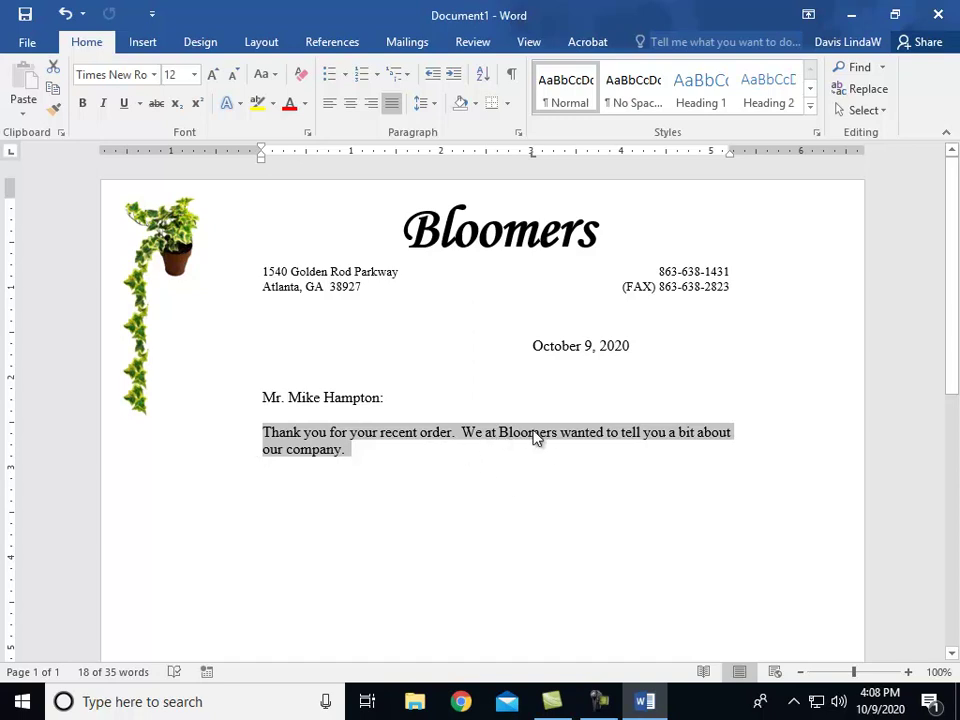
pyautogui.click(362, 450)
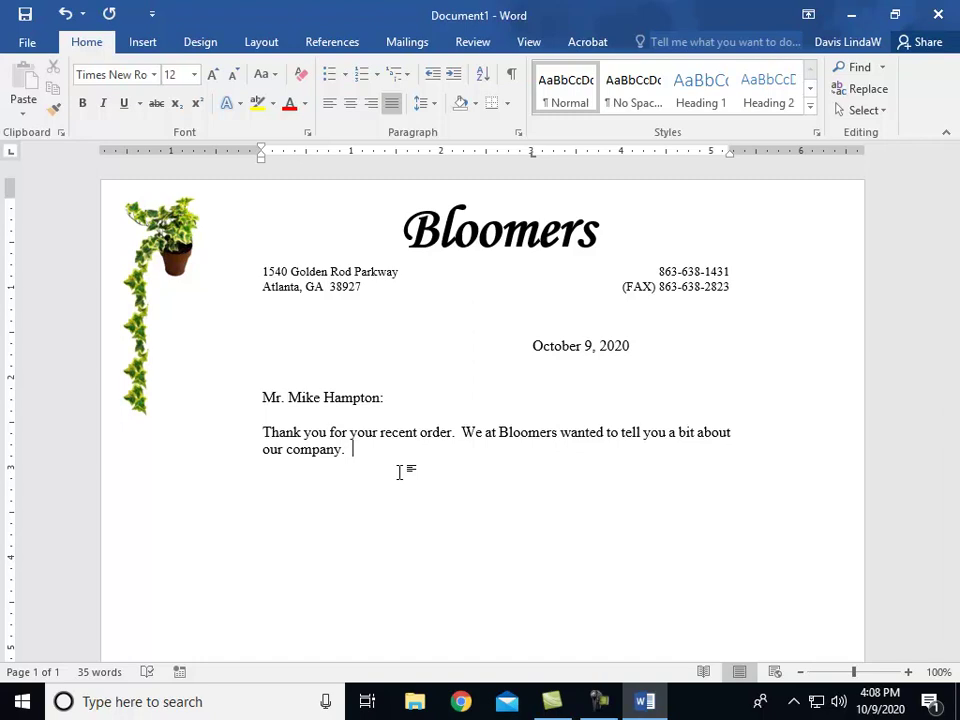
# Step: Continue the paragraph with the Bloomers.com history, ending 'We thank you for supporting us over the years.'
pyautogui.write('Bloomers.com was off')
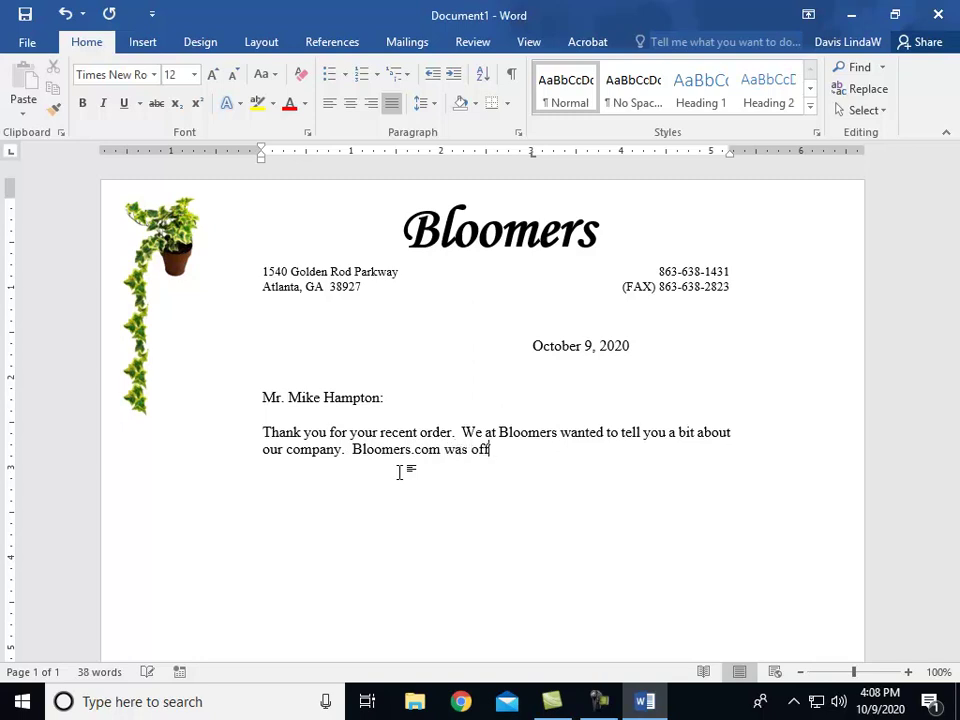
pyautogui.write('icially launched in May of 19')
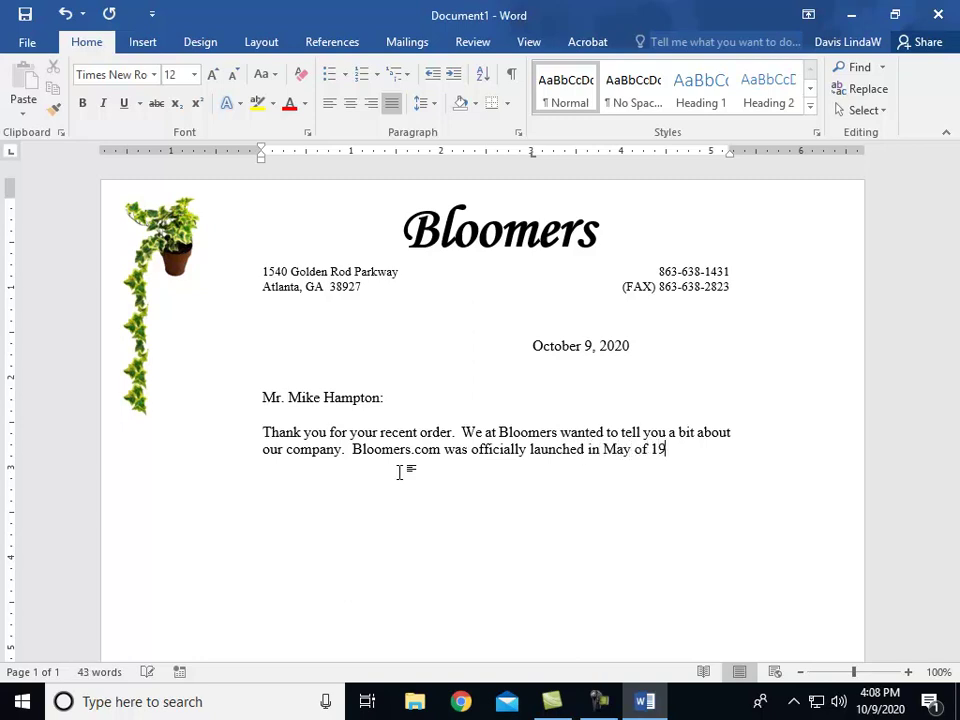
pyautogui.write('96 by Bloomers')
pyautogui.write(' in')
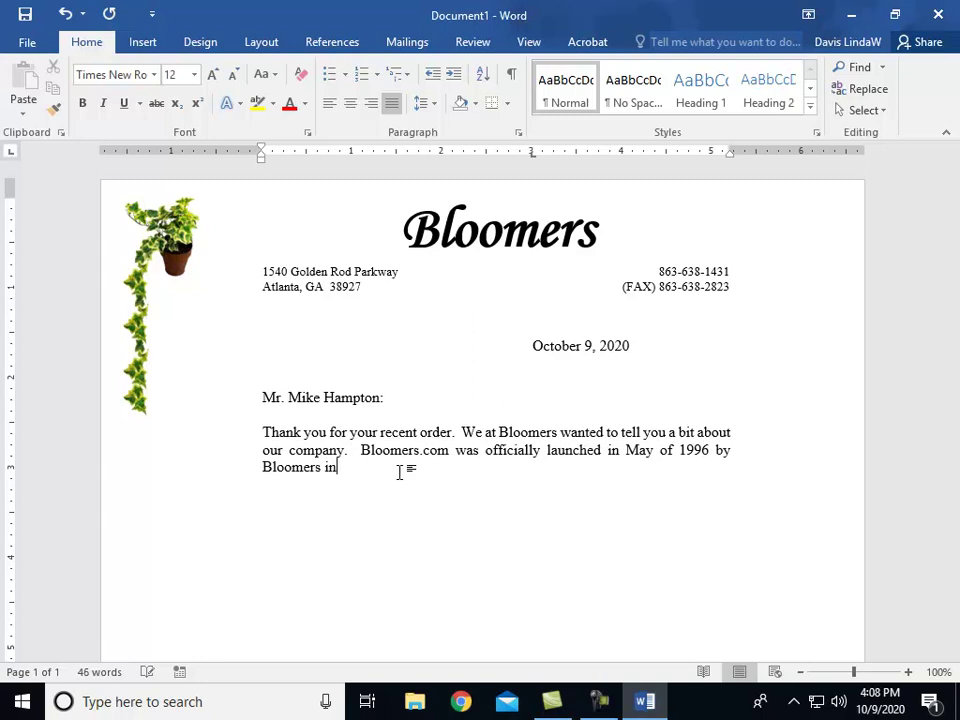
pyautogui.write(' Los Angeles, California.')
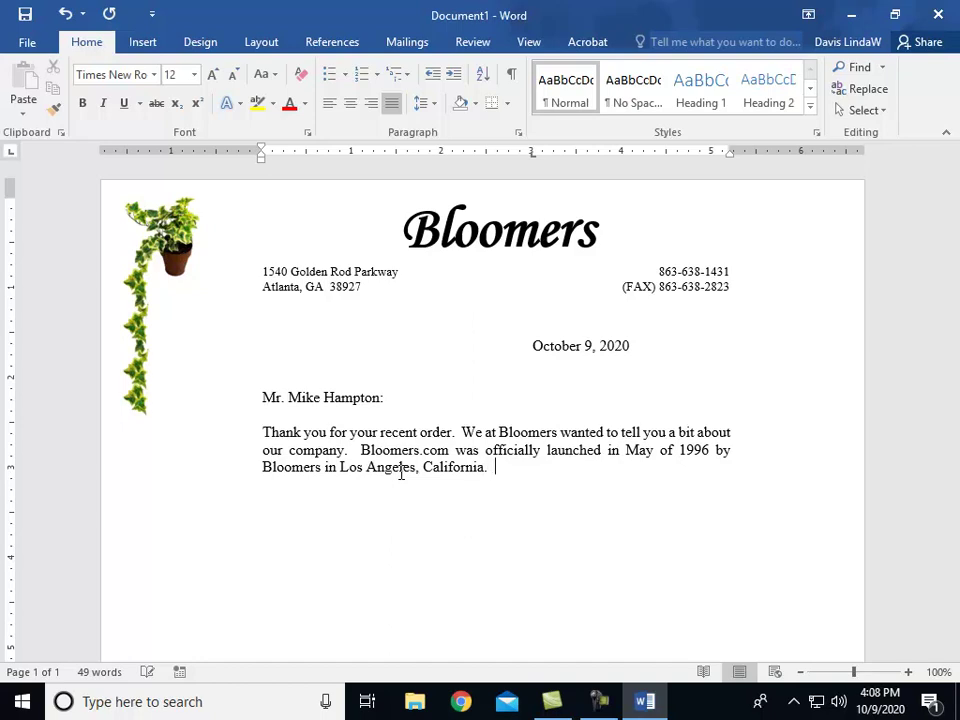
pyautogui.write('  We have over 12 yeaw')
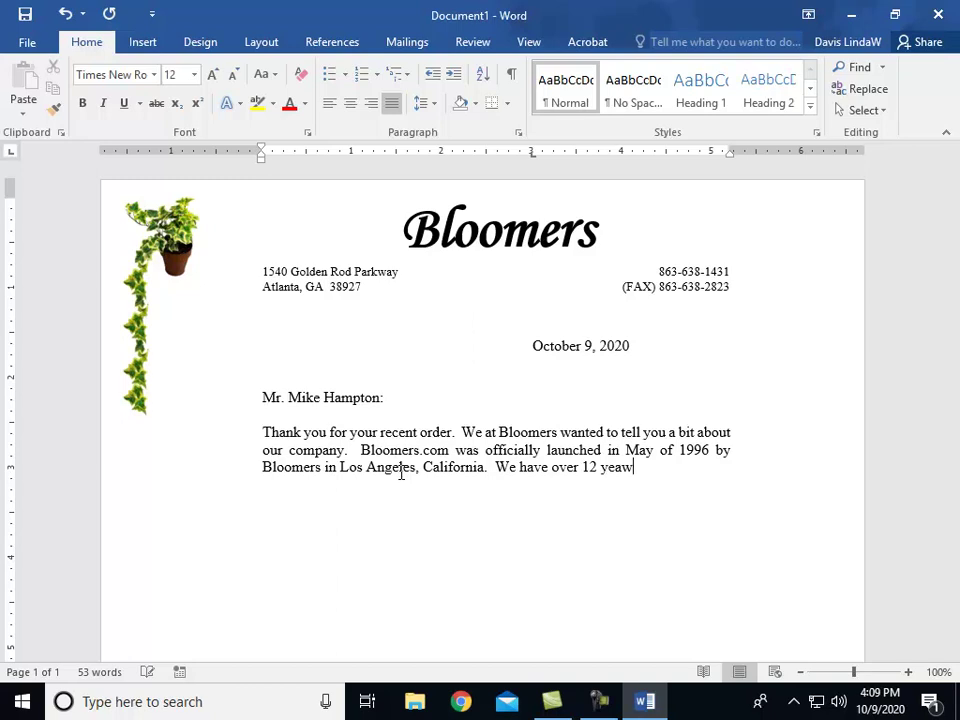
pyautogui.press('BackSpace')
pyautogui.write('rs of experience as florists in the')
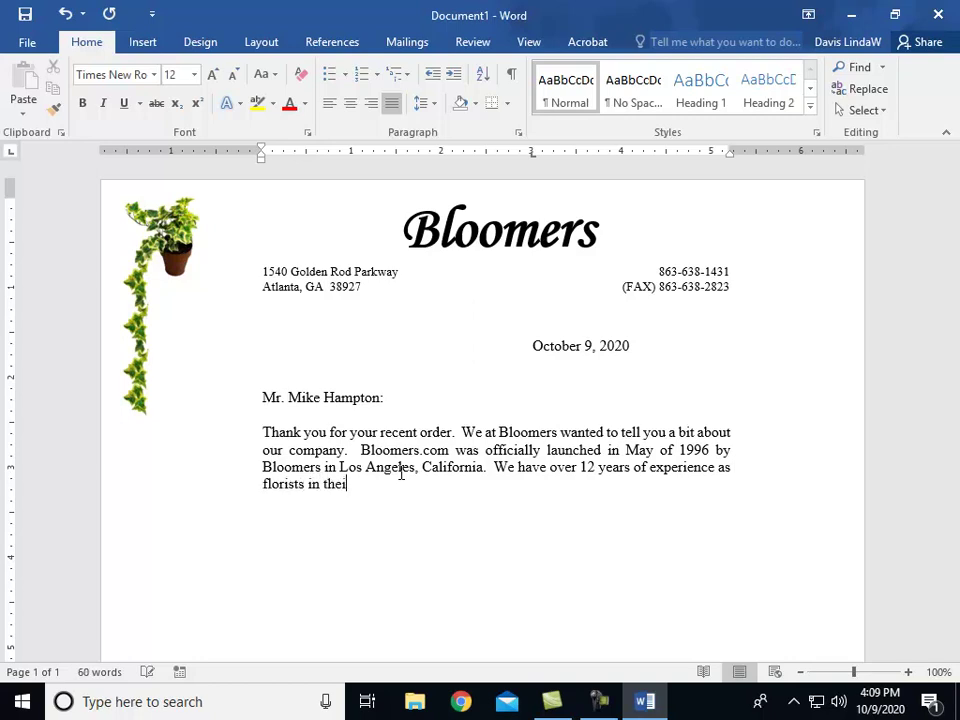
pyautogui.write(' industry and')
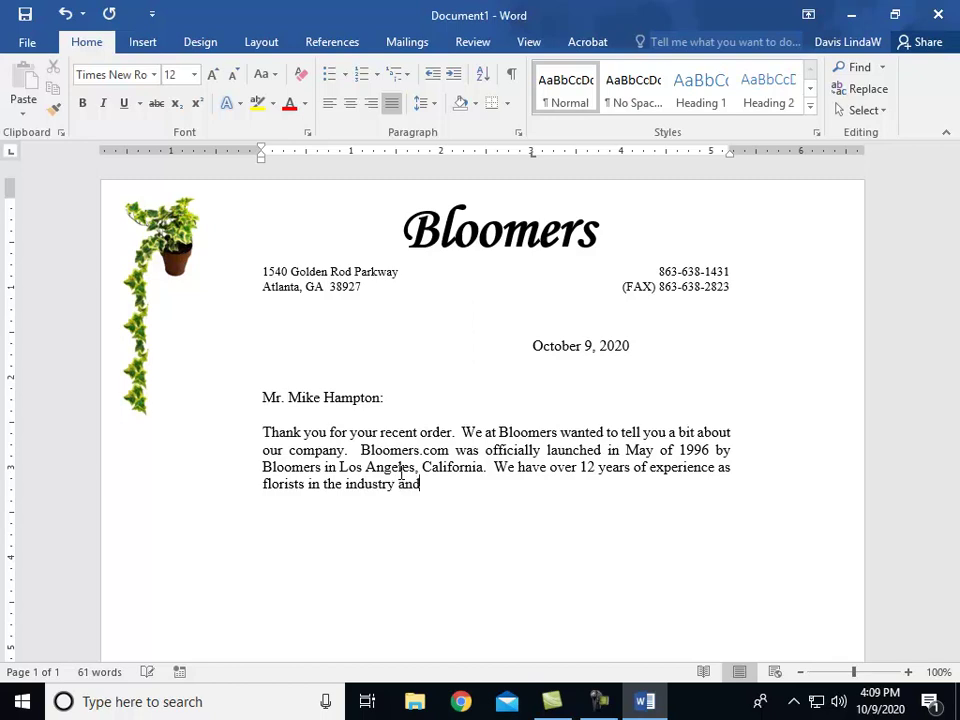
pyautogui.write(' wanted to extend')
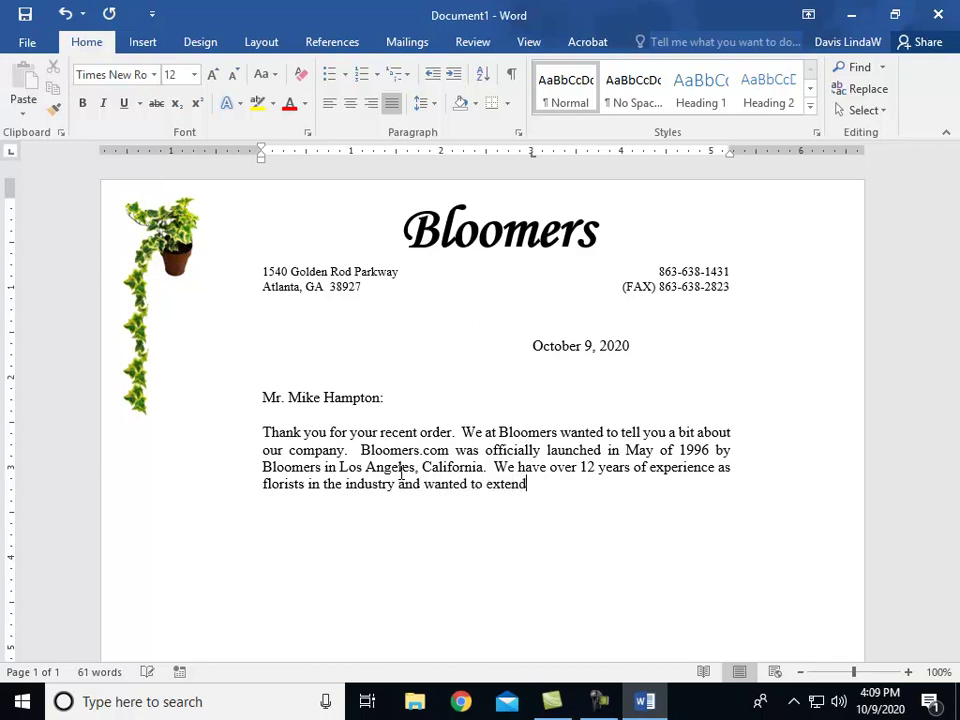
pyautogui.write(' a high level of s')
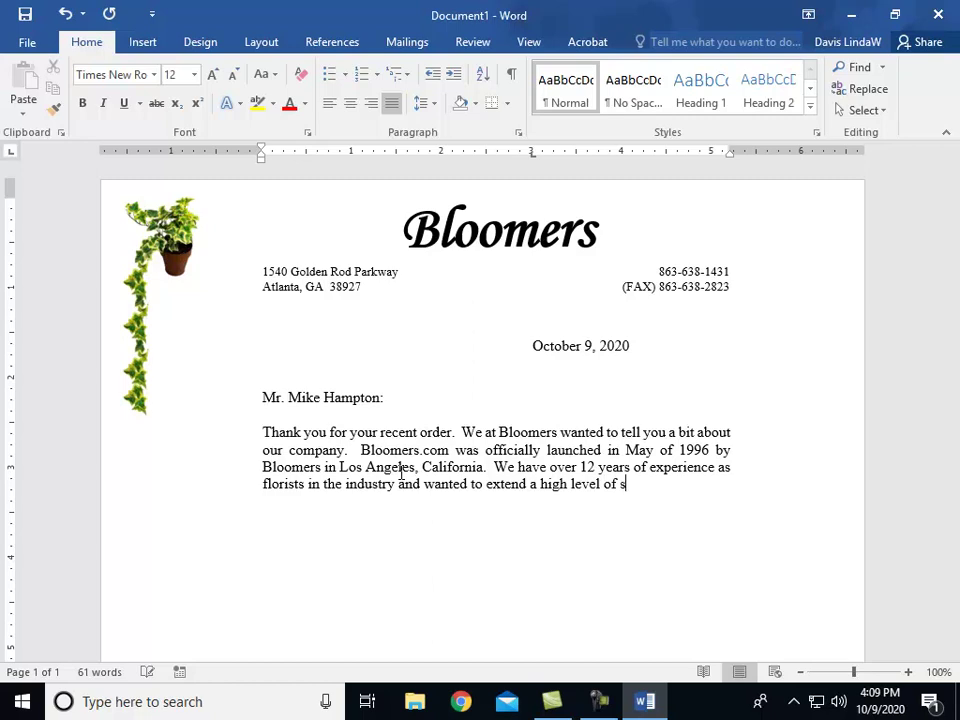
pyautogui.write('ervice to the web.  We wor')
pyautogui.write('k with p')
pyautogui.write('referre')
pyautogui.write('d fl')
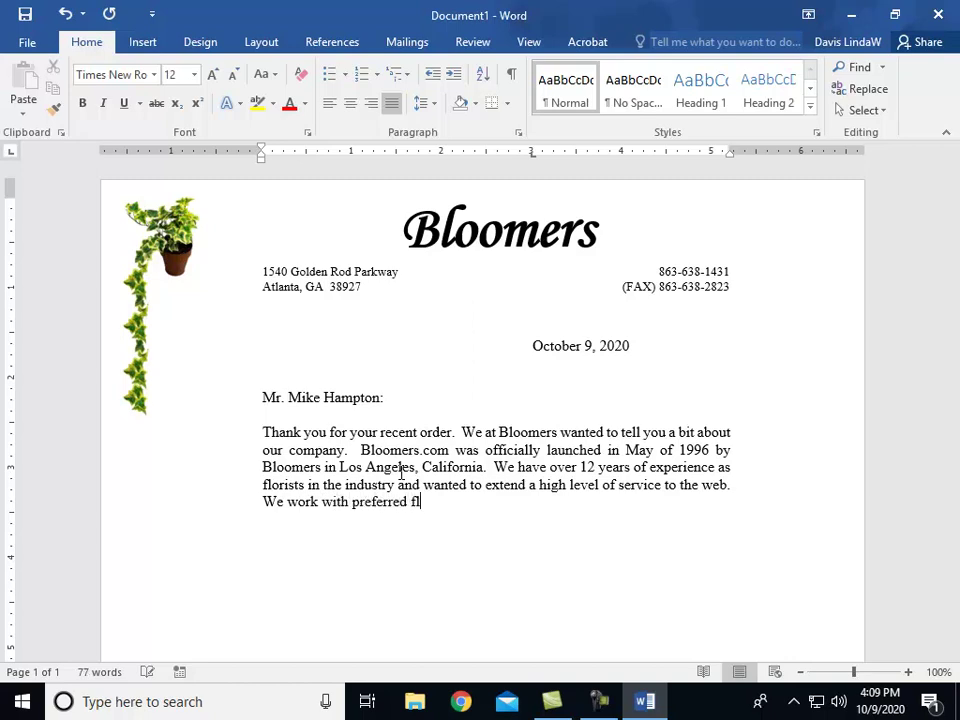
pyautogui.write('orists worldwid')
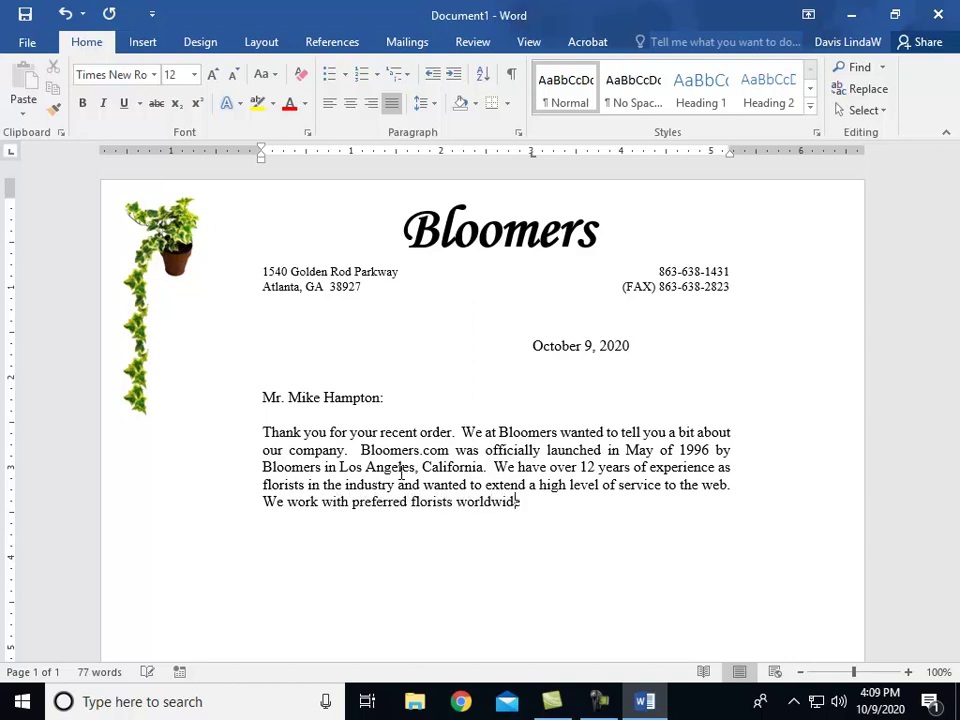
pyautogui.write('e to bring the high')
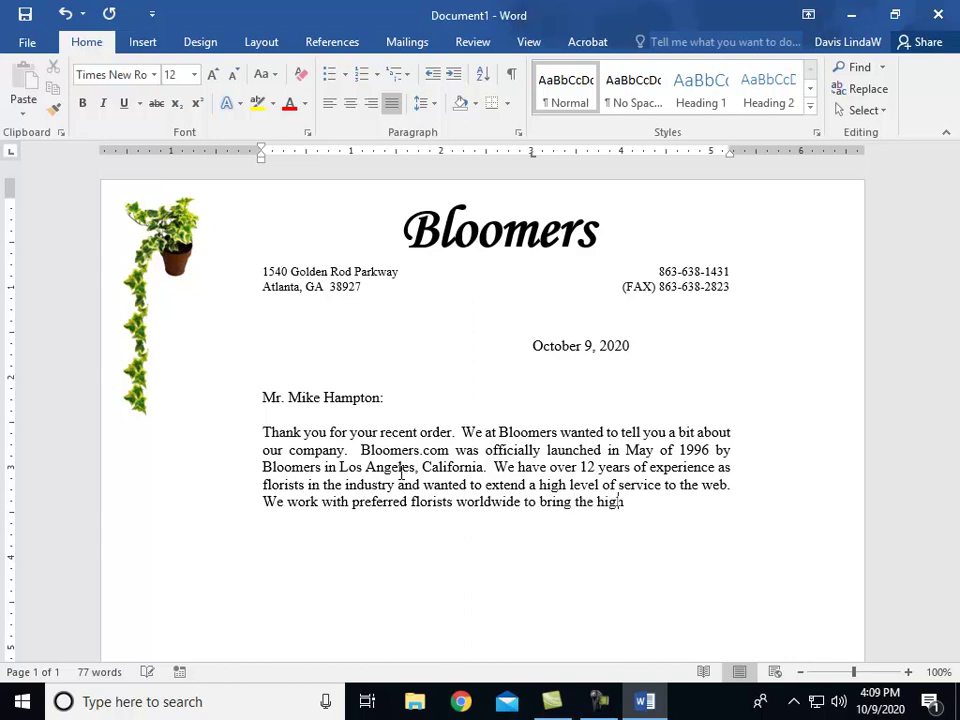
pyautogui.write('est level of se')
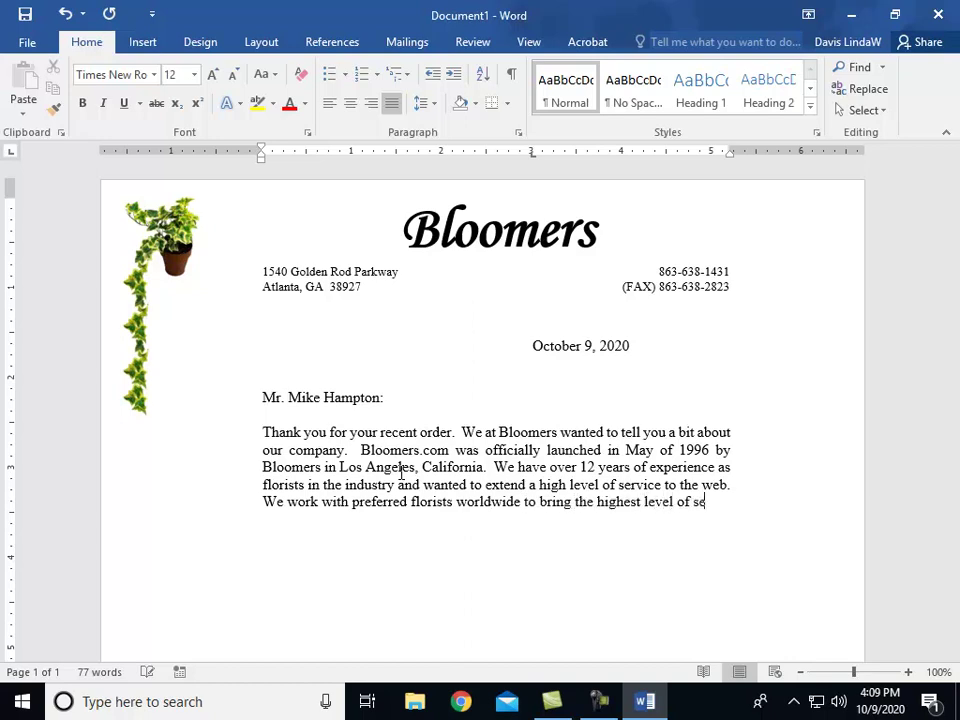
pyautogui.write('rvice and satisfaction to our')
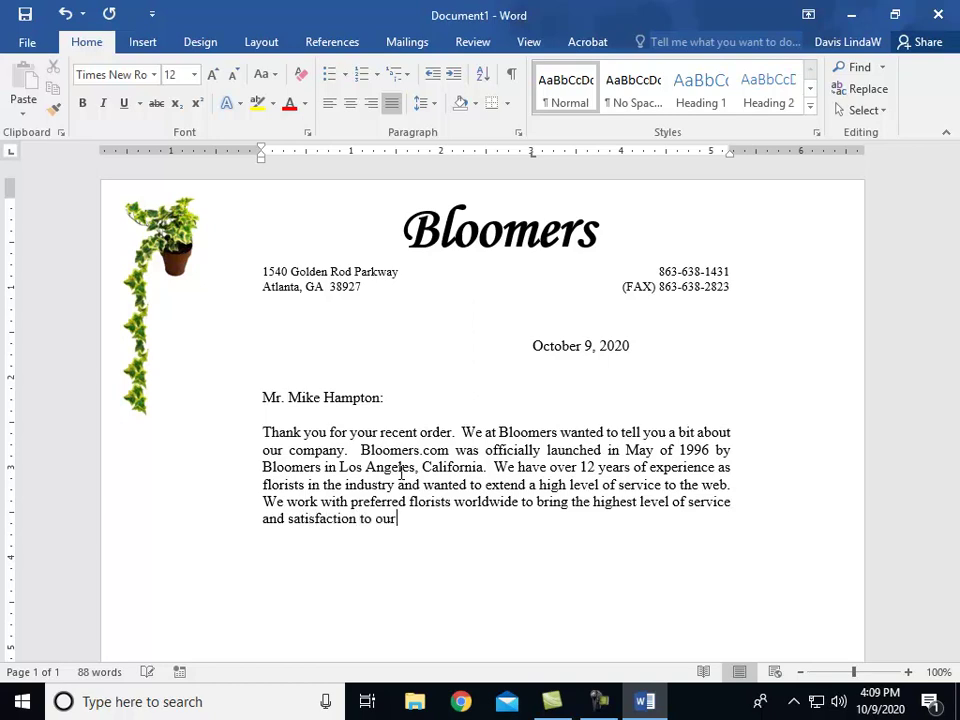
pyautogui.write(' thousands of cus')
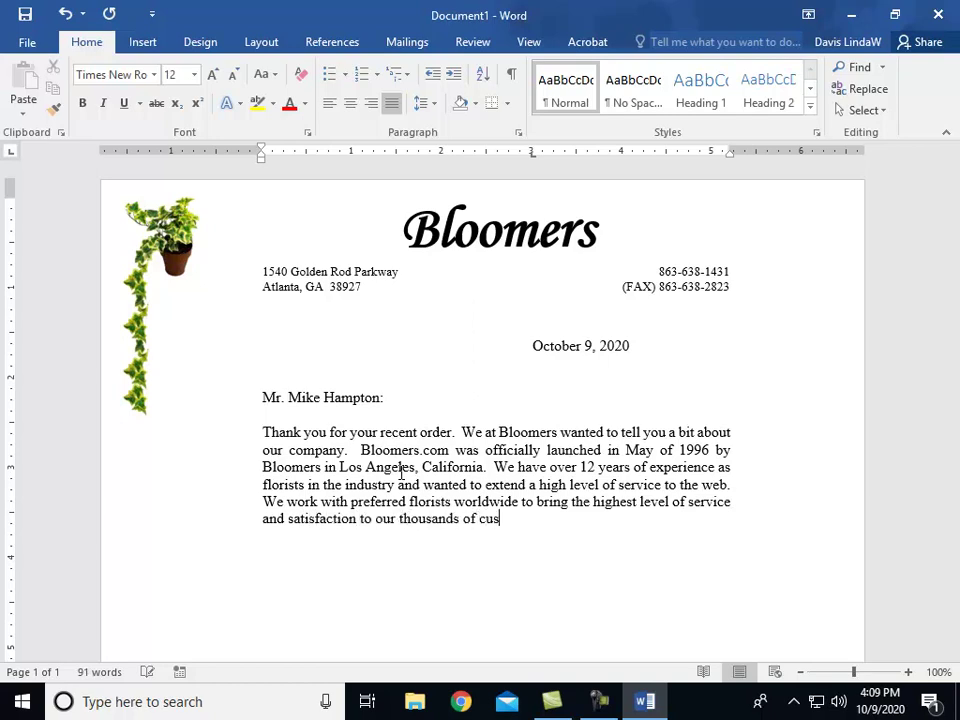
pyautogui.write('tomers online')
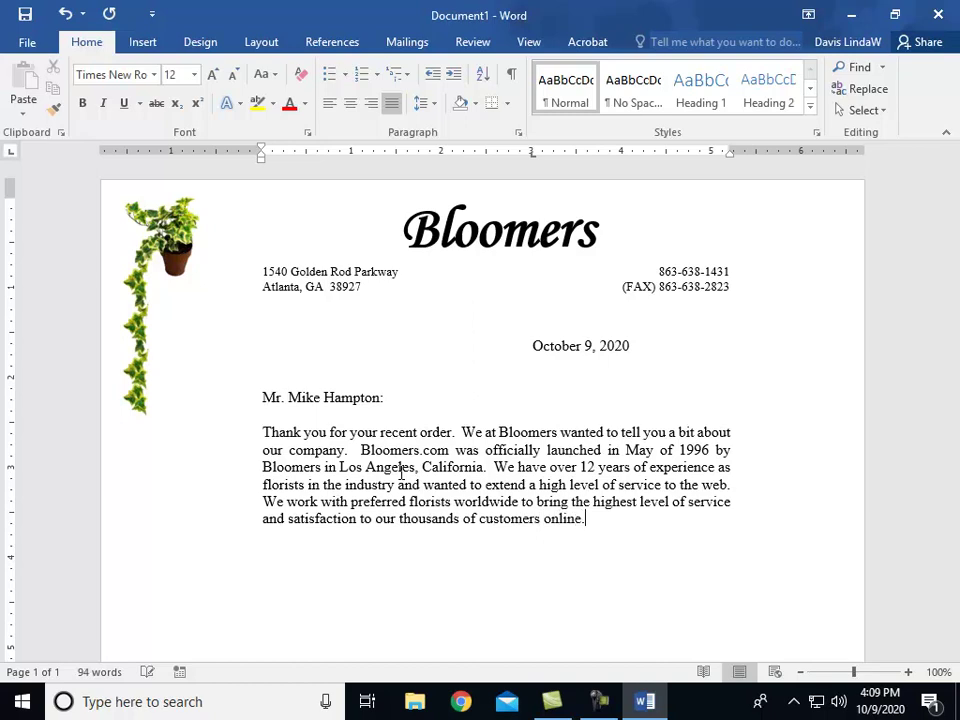
pyautogui.write('.  Bloomers Inc. as')
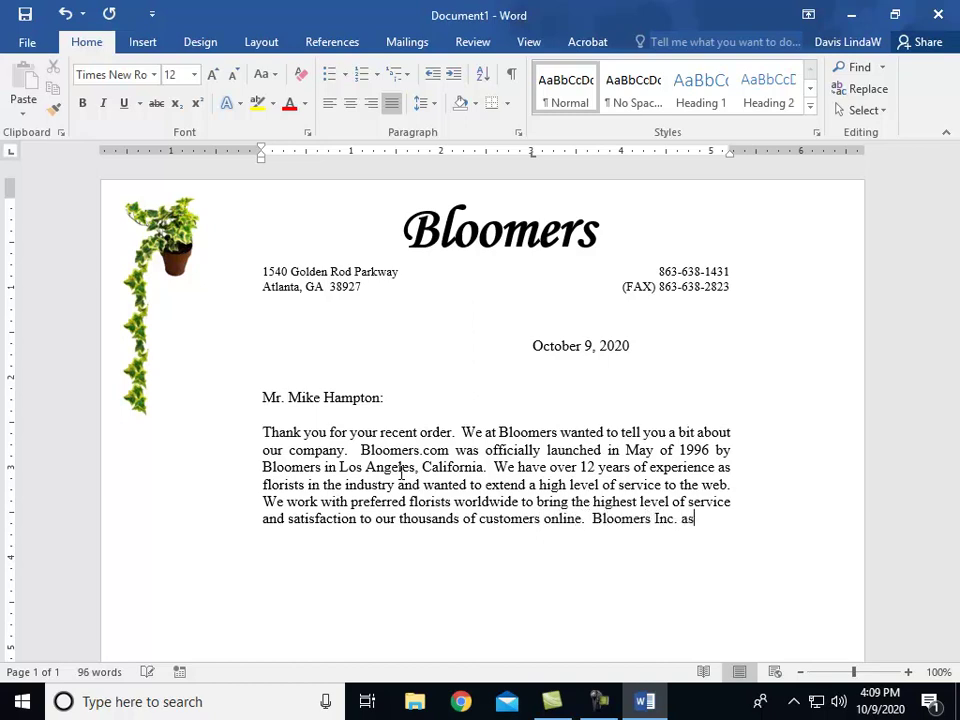
pyautogui.write(' well as bloomers.com is committed to offereing exceptional service to our customers.  We underst')
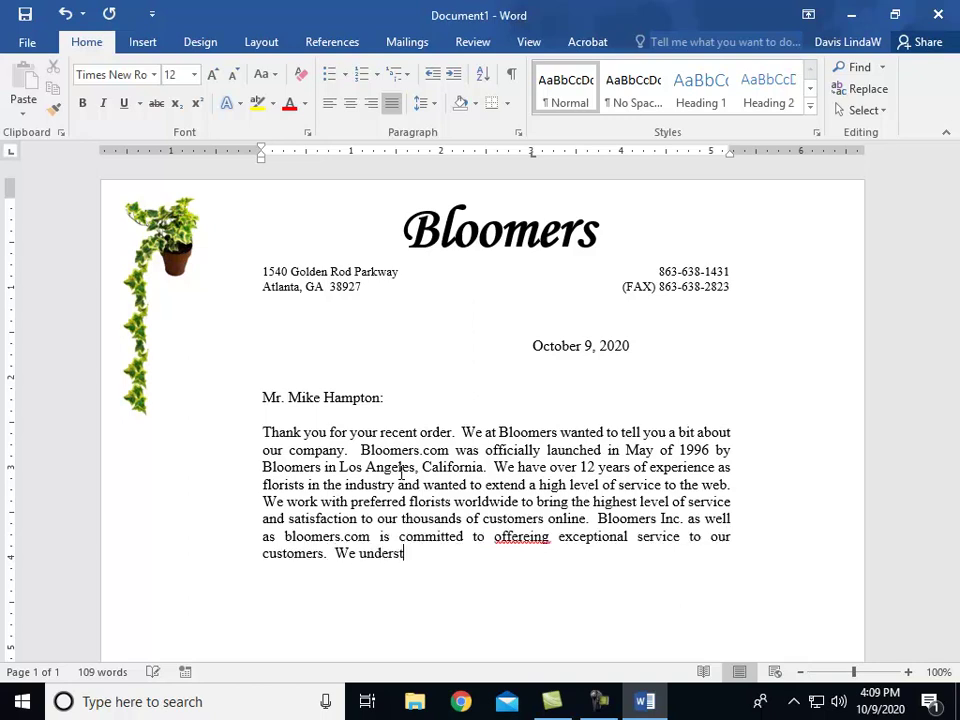
pyautogui.write('and that the gifts that you send represent you ')
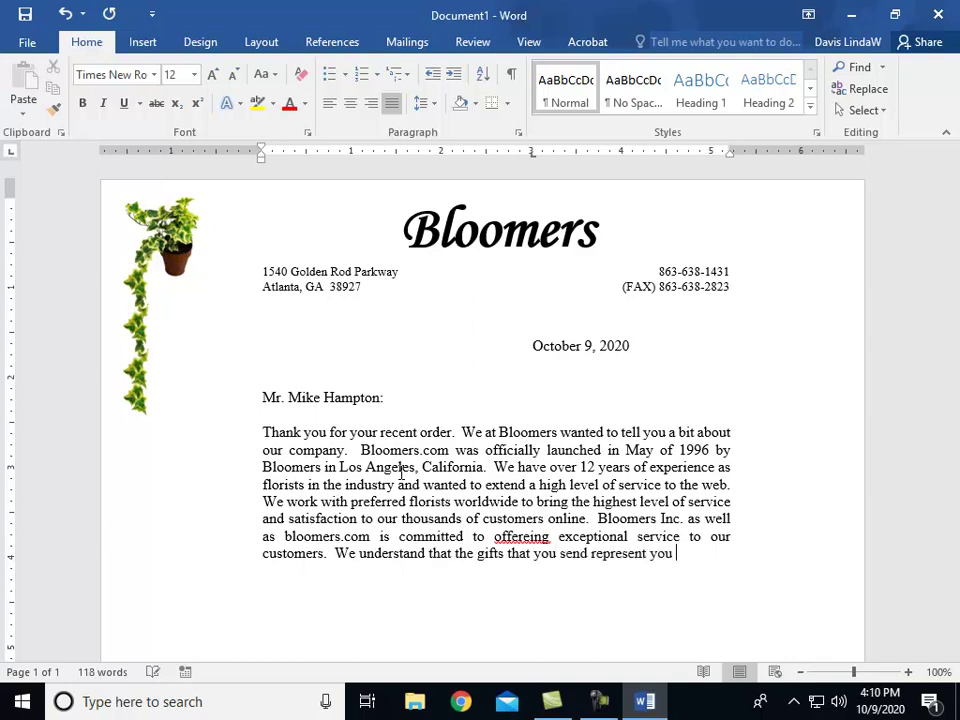
pyautogui.write('both persoanlly')
pyautogui.press('BackSpace')
pyautogui.press('BackSpace')
pyautogui.write('y ')
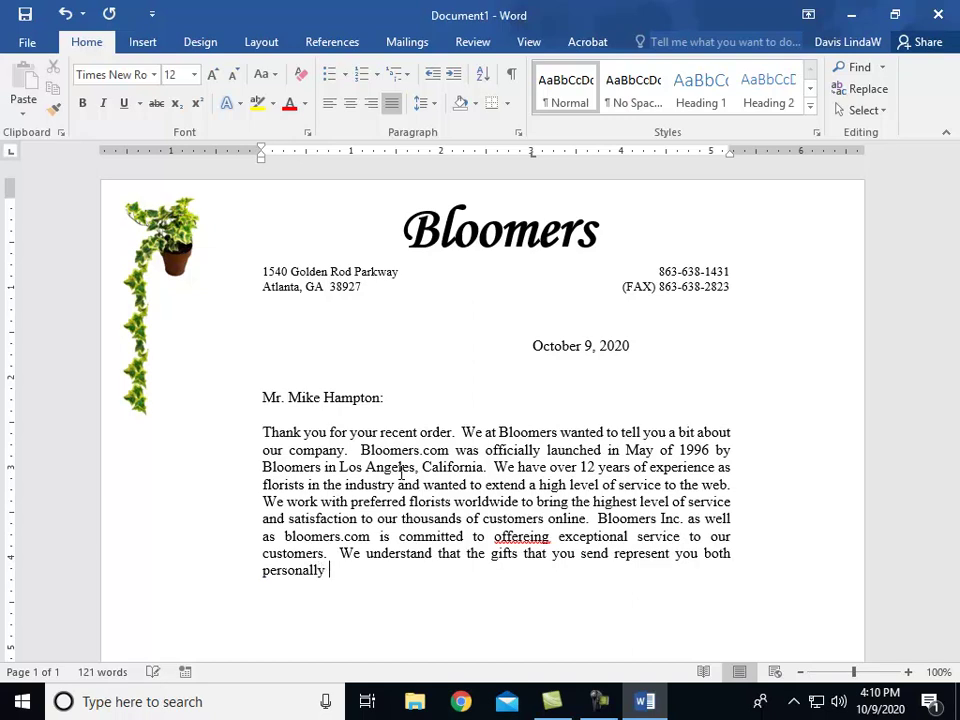
pyautogui.write('and professional')
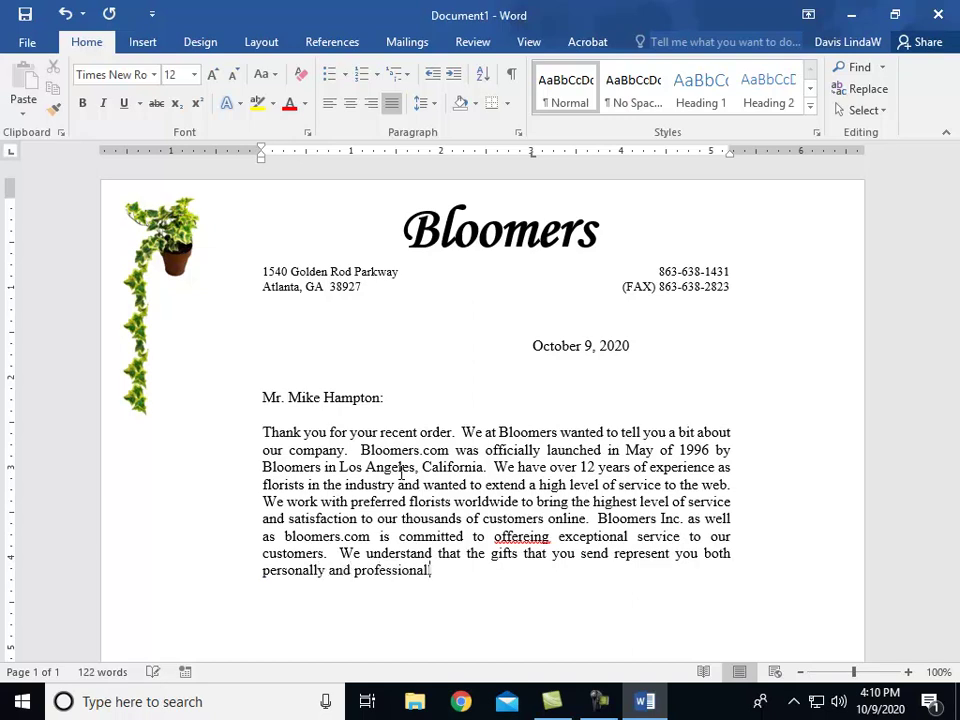
pyautogui.write('ly.  We thank you for y')
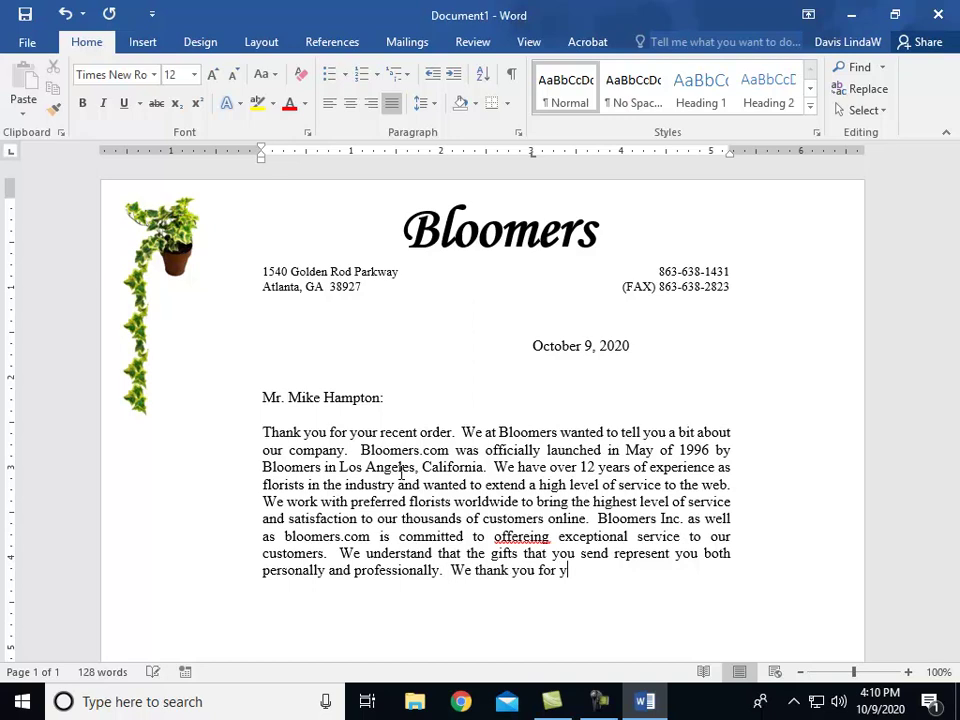
pyautogui.press('BackSpace')
pyautogui.write('supporting us over the yeawrs.')
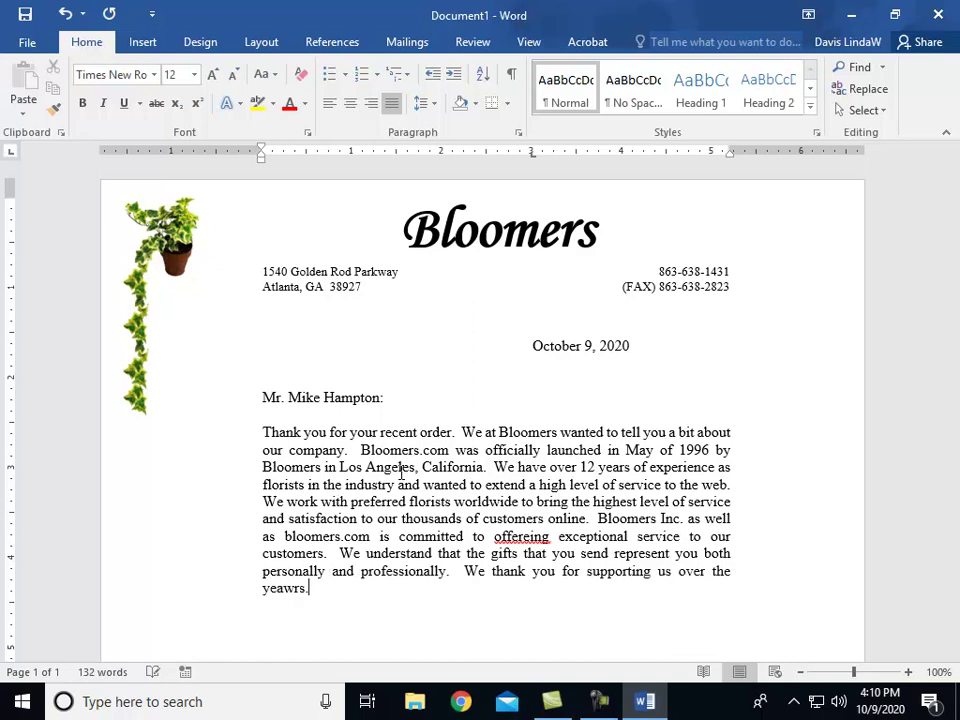
pyautogui.press('BackSpace')
pyautogui.press('BackSpace')
pyautogui.press('BackSpace')
pyautogui.press('BackSpace')
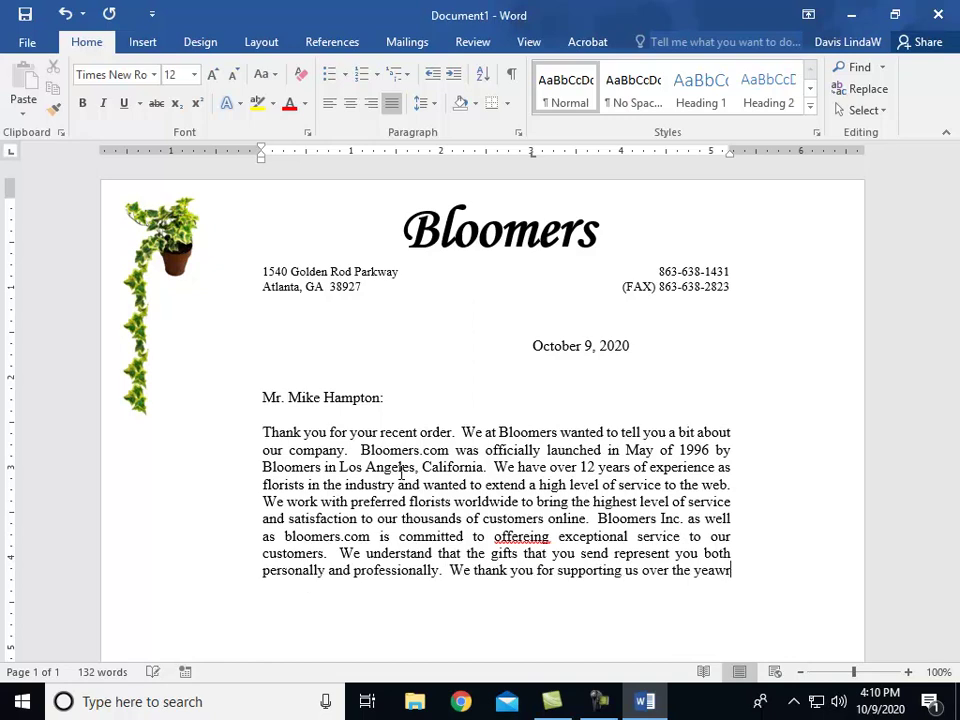
pyautogui.write('rs.')
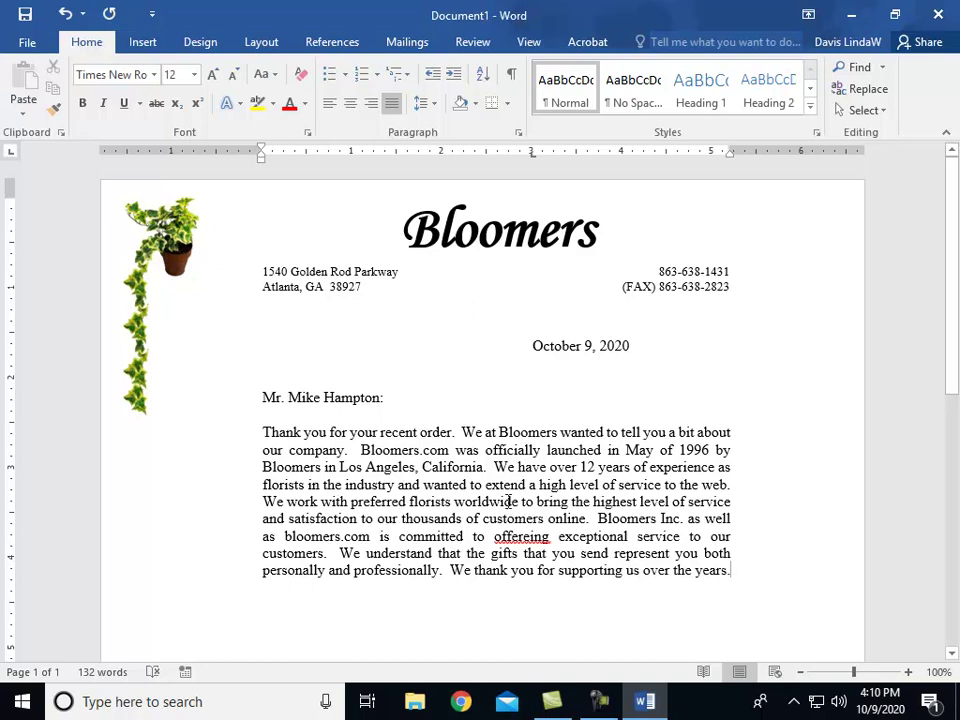
# Step: Correct 'offereing' to 'offering' and make the first Bloomers and Bloomers.com bold Monotype Corsiva
pyautogui.click(532, 536)
pyautogui.press('BackSpace')
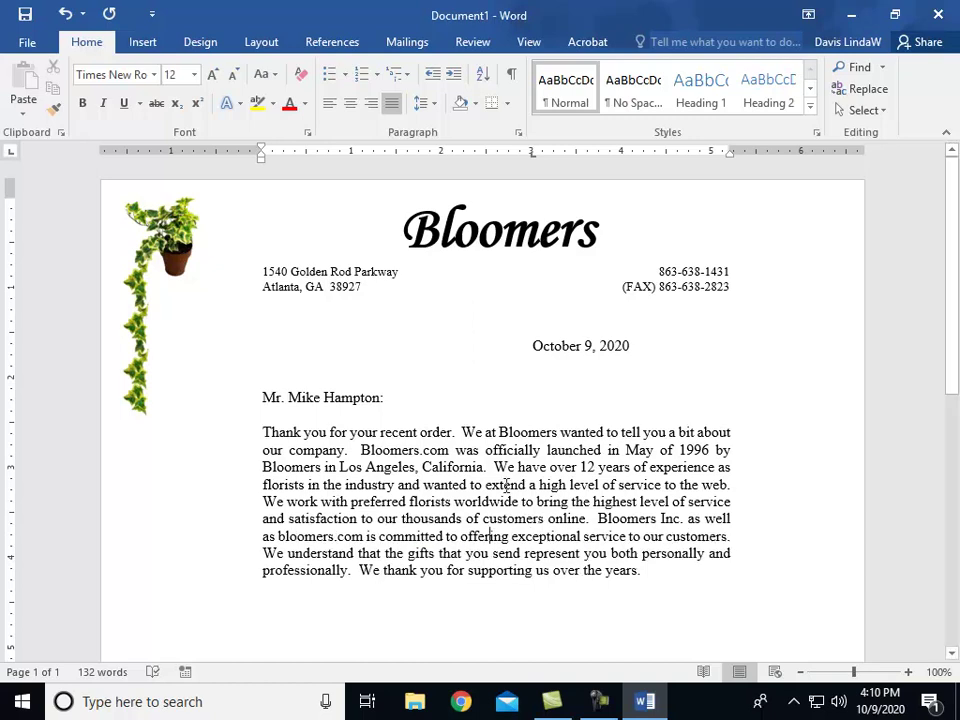
pyautogui.moveTo(499, 433); pyautogui.dragTo(553, 448)
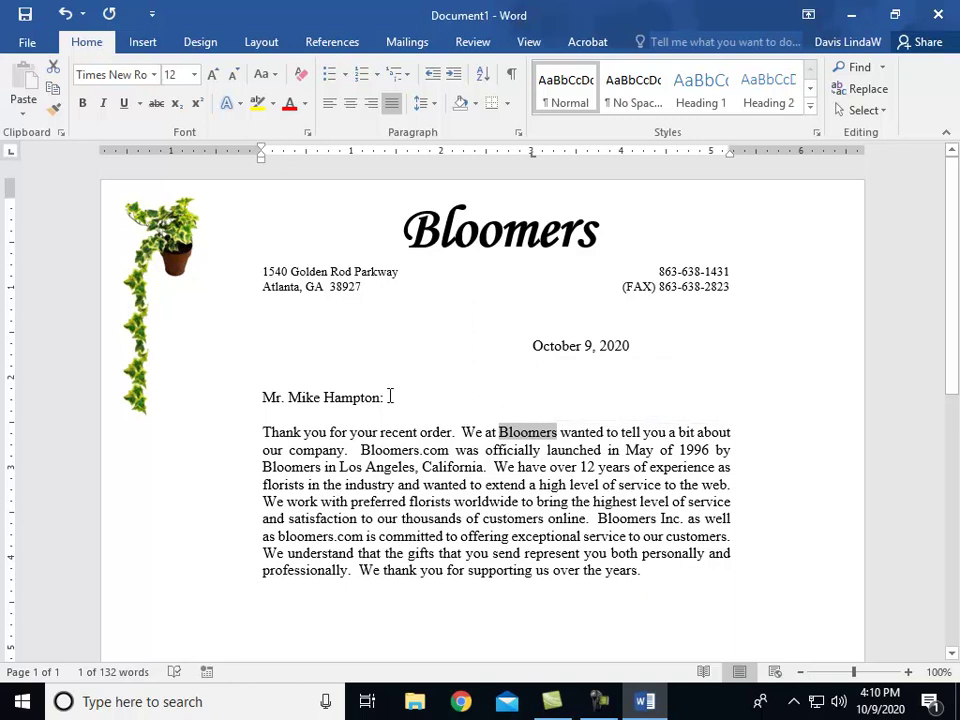
pyautogui.click(153, 75)
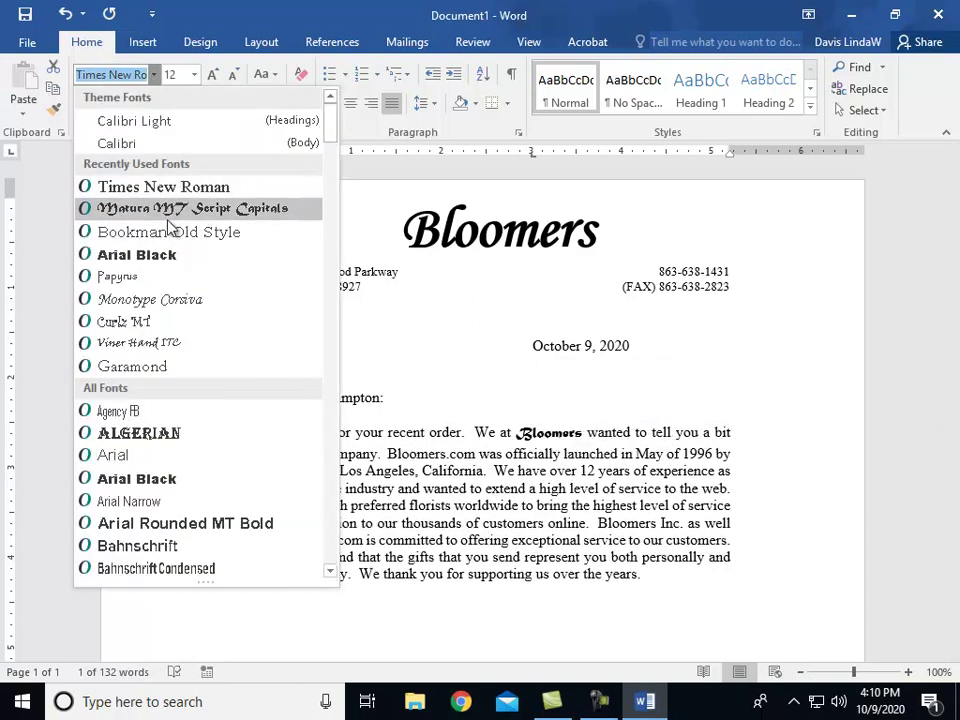
pyautogui.click(150, 299)
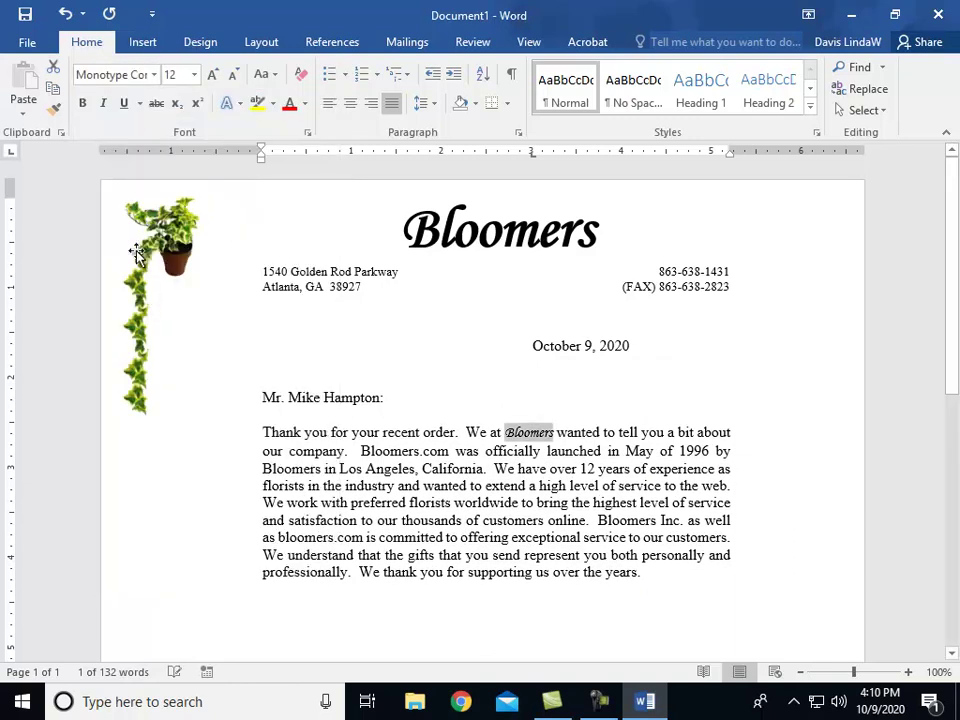
pyautogui.click(82, 103)
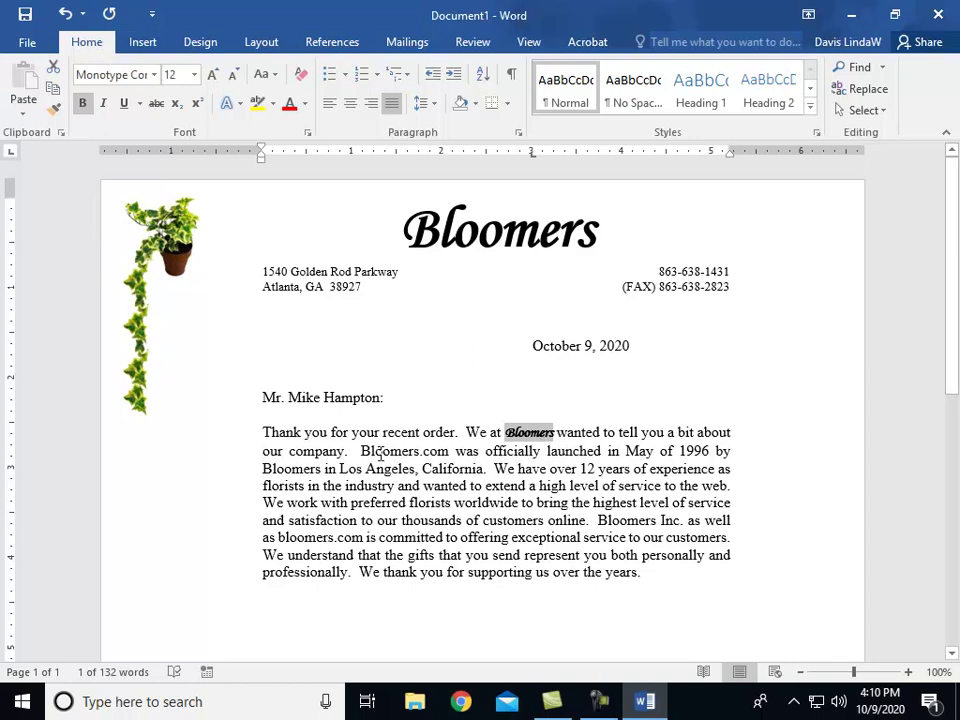
pyautogui.moveTo(362, 451); pyautogui.dragTo(449, 451)
pyautogui.click(152, 74)
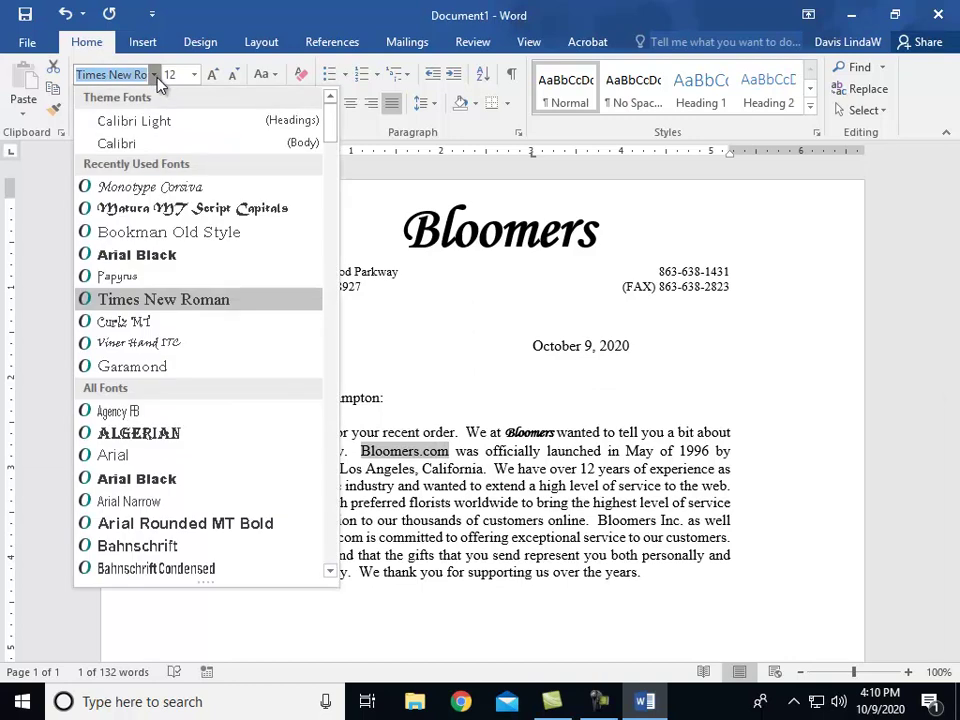
pyautogui.click(161, 188)
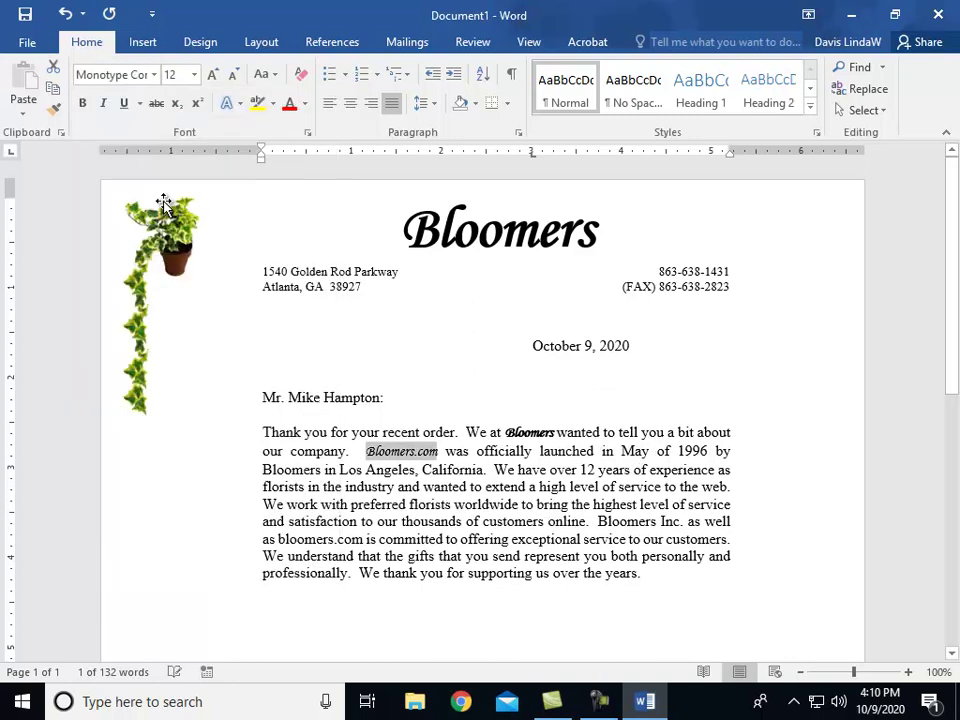
pyautogui.click(82, 103)
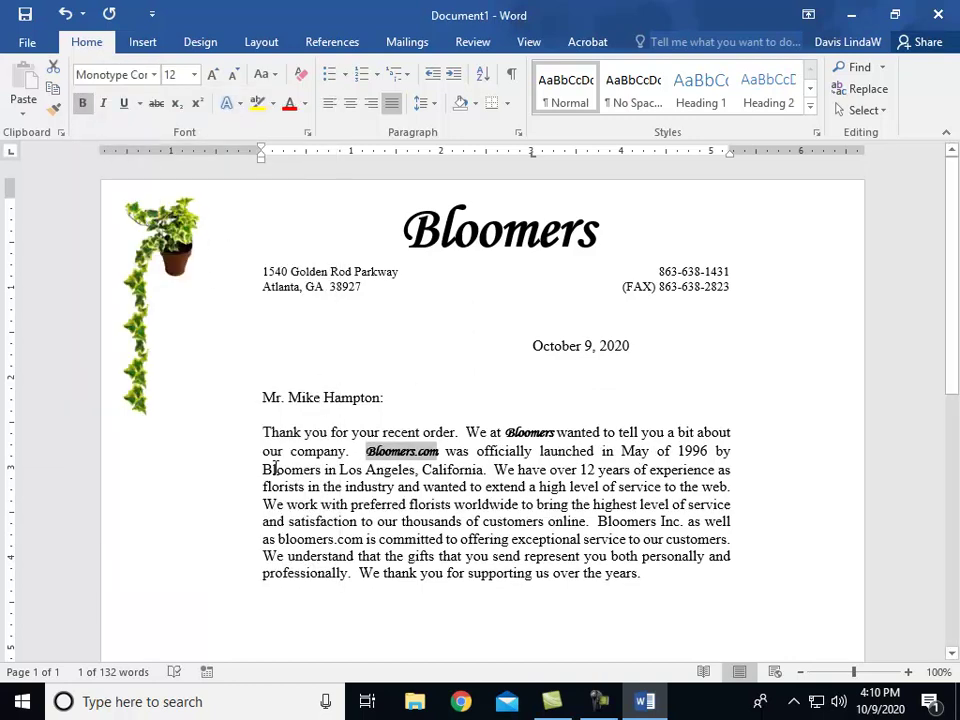
# Step: Make the third-line Bloomers and 'Bloomers Inc' bold Monotype Corsiva
pyautogui.moveTo(263, 470); pyautogui.dragTo(321, 470)
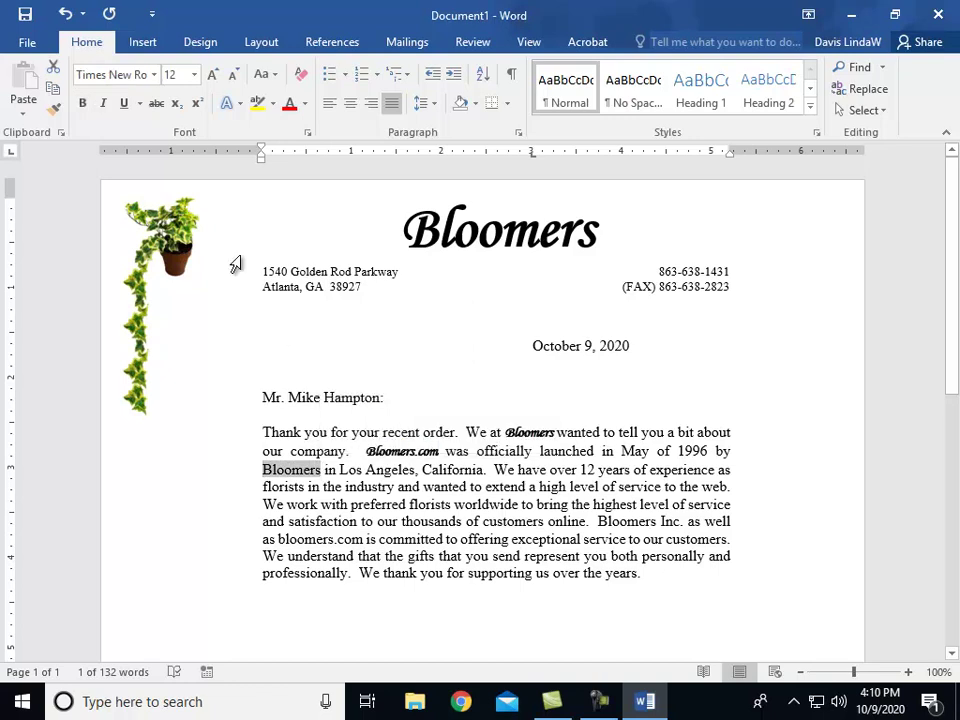
pyautogui.click(153, 75)
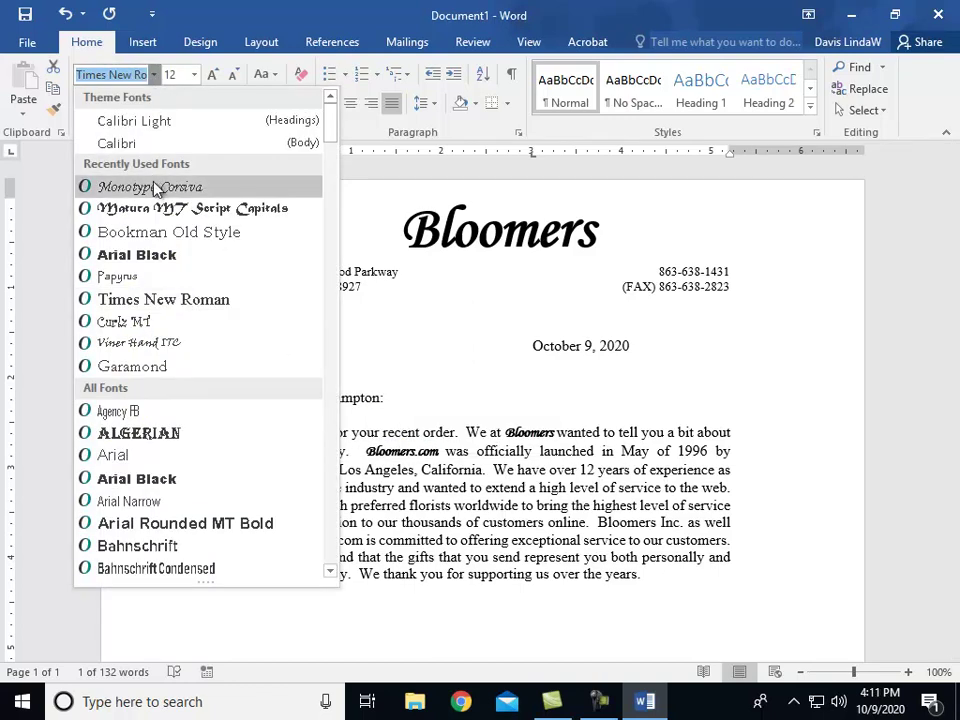
pyautogui.click(150, 186)
pyautogui.click(81, 106)
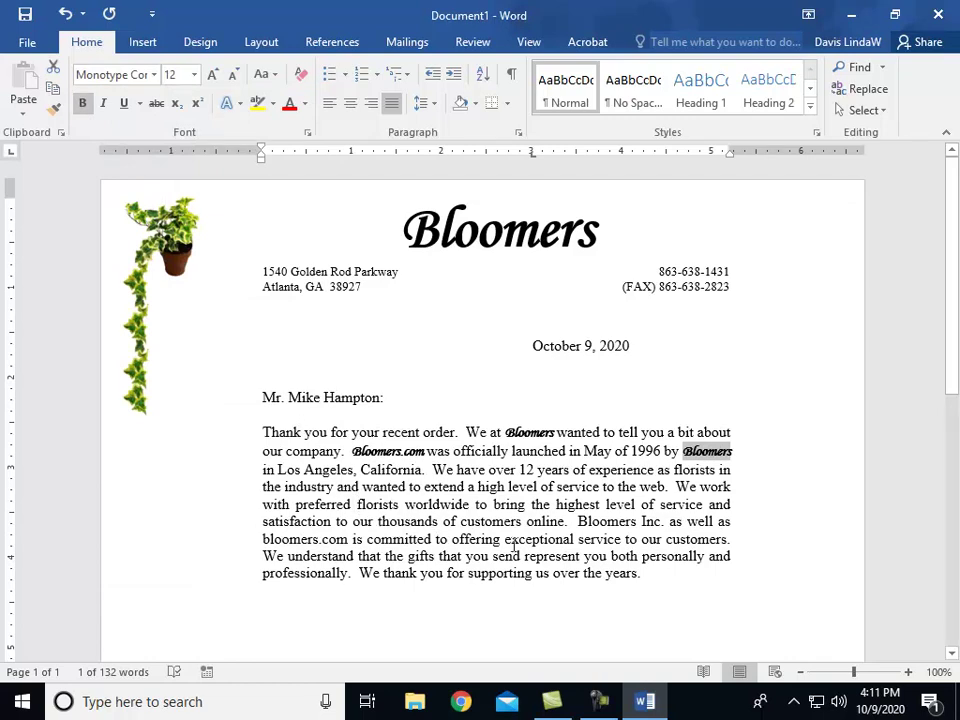
pyautogui.moveTo(575, 519); pyautogui.dragTo(663, 521)
pyautogui.click(82, 103)
pyautogui.click(154, 74)
pyautogui.click(150, 188)
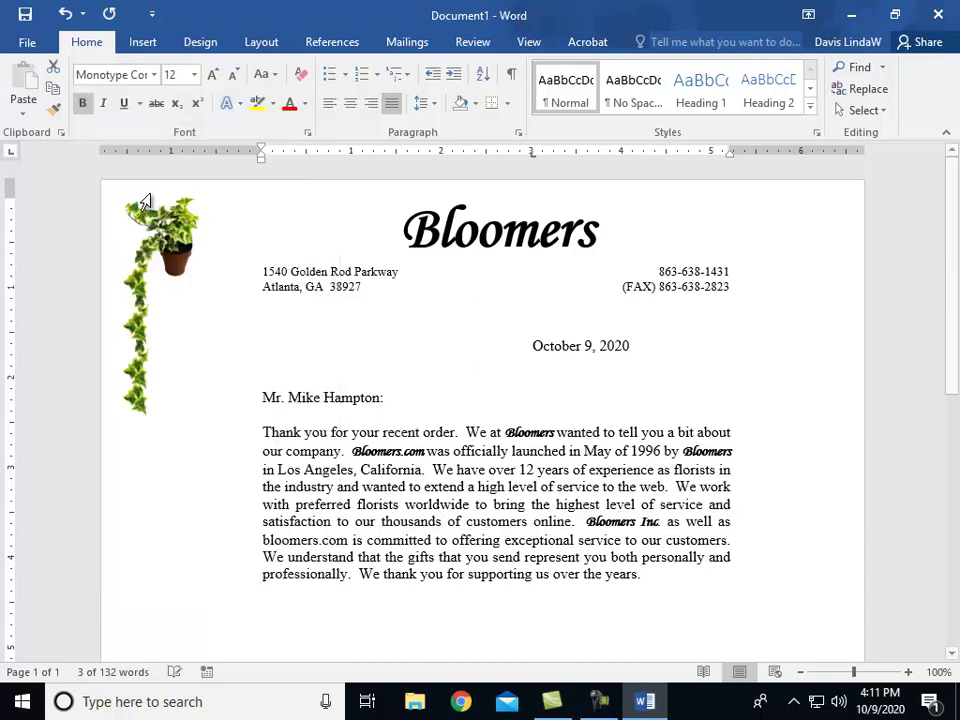
# Step: Capitalise the last bloomers.com to Bloomers.com and make it bold Monotype Corsiva
pyautogui.click(266, 540)
pyautogui.press('Delete')
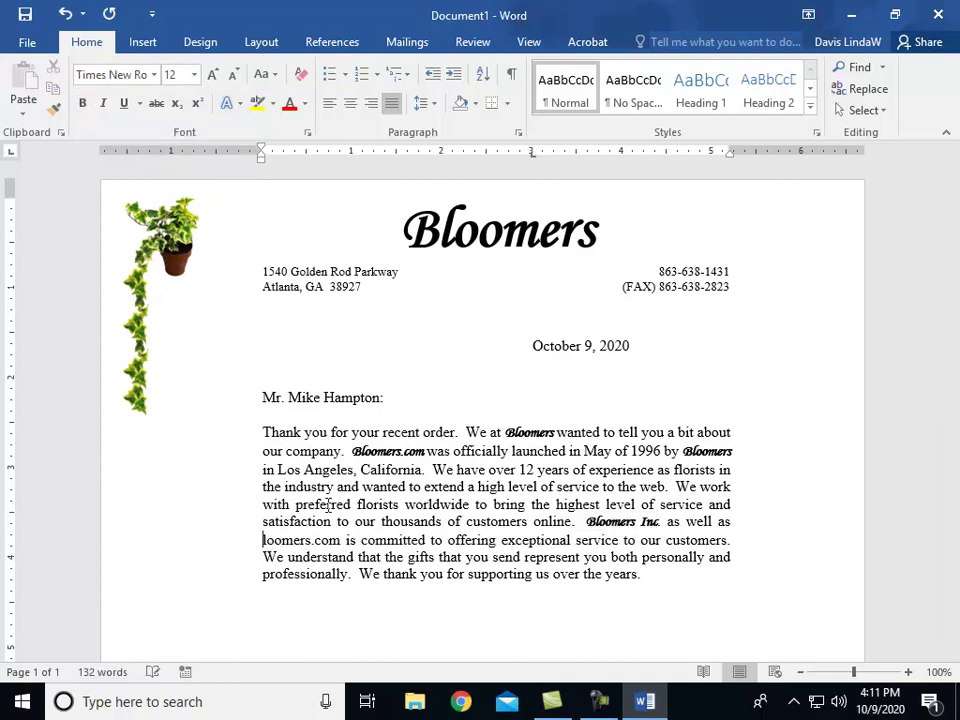
pyautogui.write('B')
pyautogui.moveTo(263, 540); pyautogui.dragTo(353, 547)
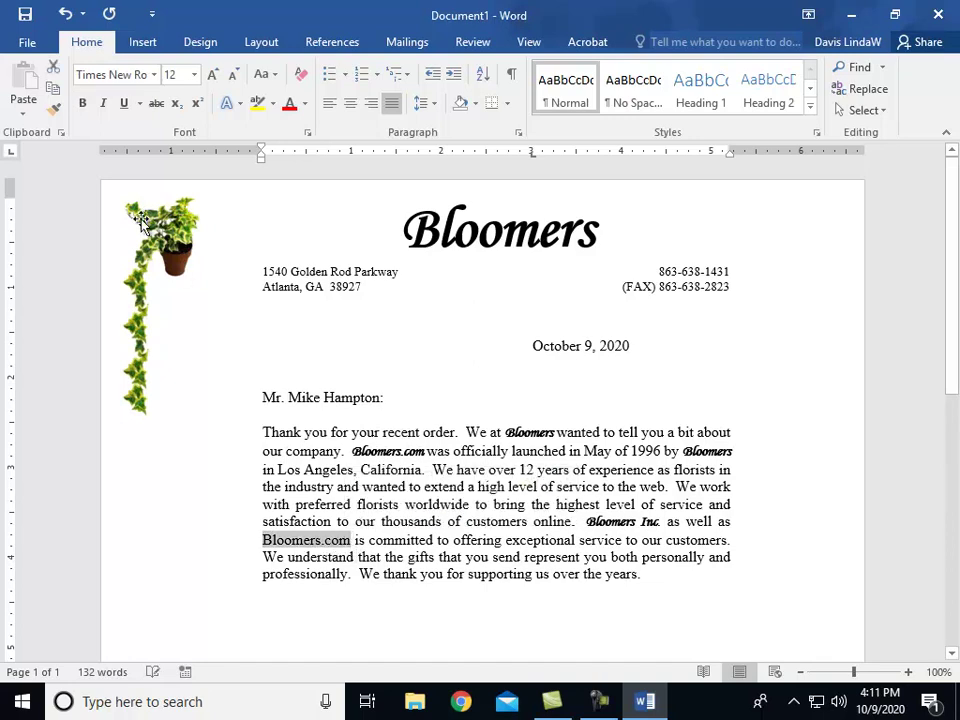
pyautogui.click(84, 104)
pyautogui.click(155, 82)
pyautogui.click(140, 187)
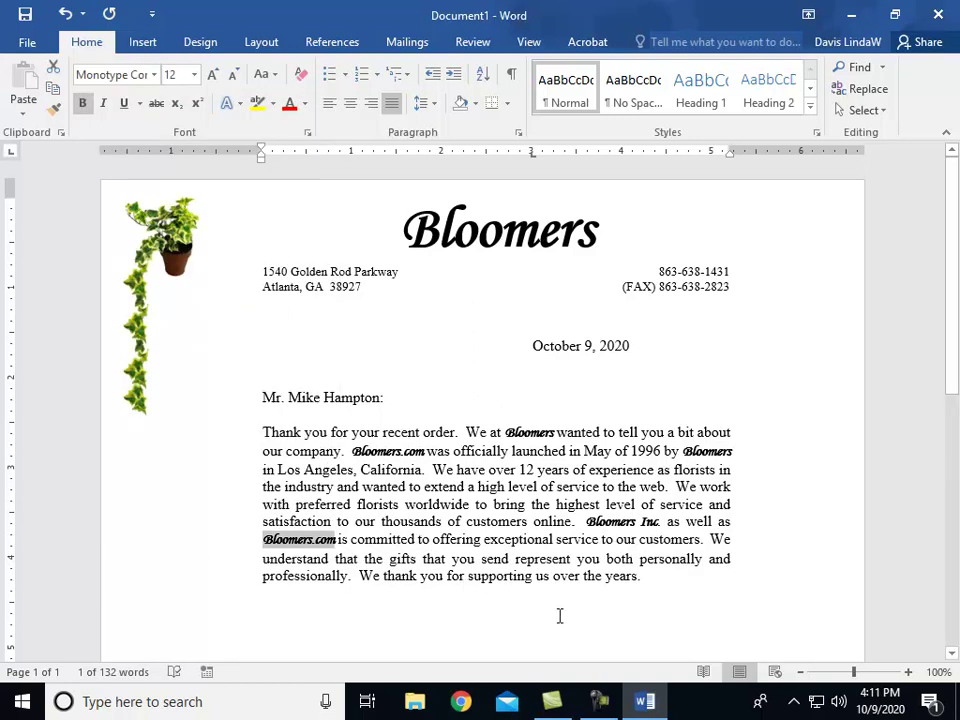
pyautogui.click(658, 578)
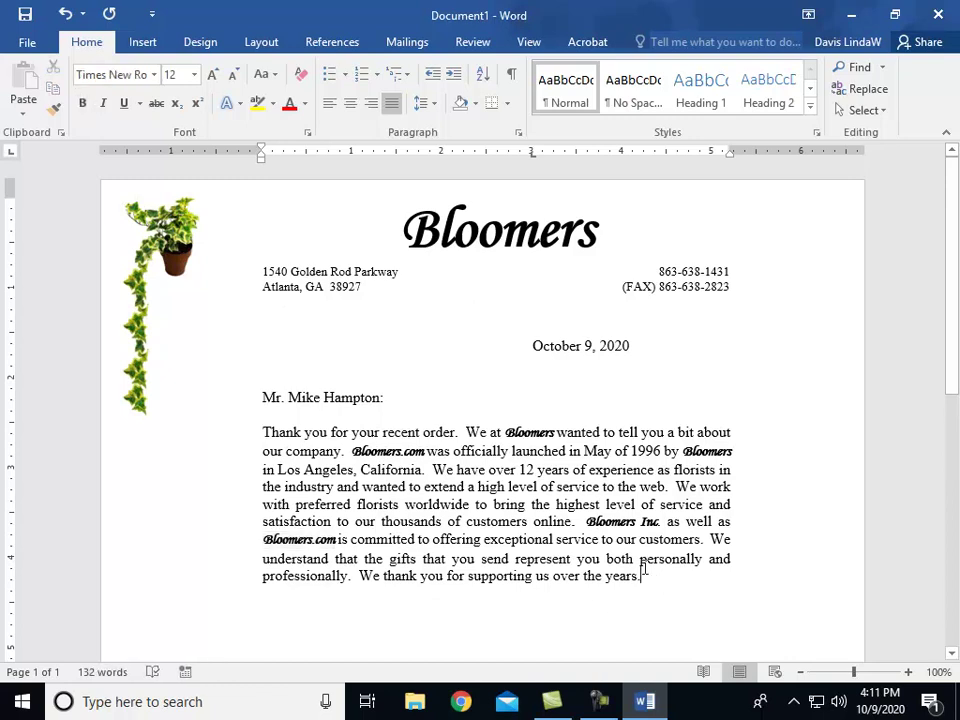
# Step: Add the paragraph 'Please try out our website to experience our vast offerings. You will enjoy'
pyautogui.press('Return')
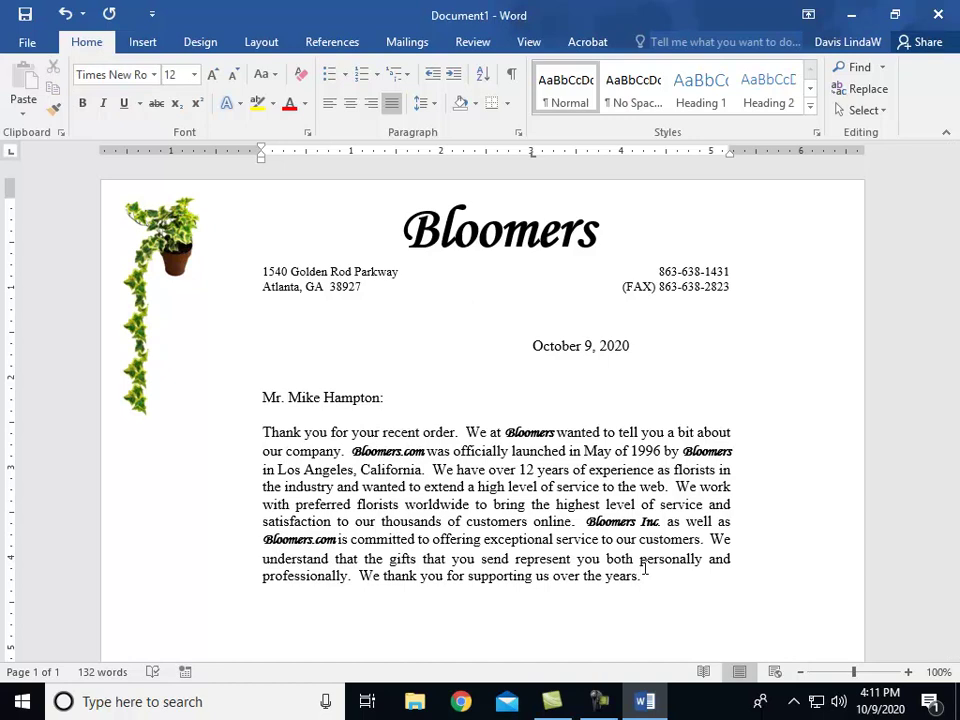
pyautogui.write('Please try out our websit')
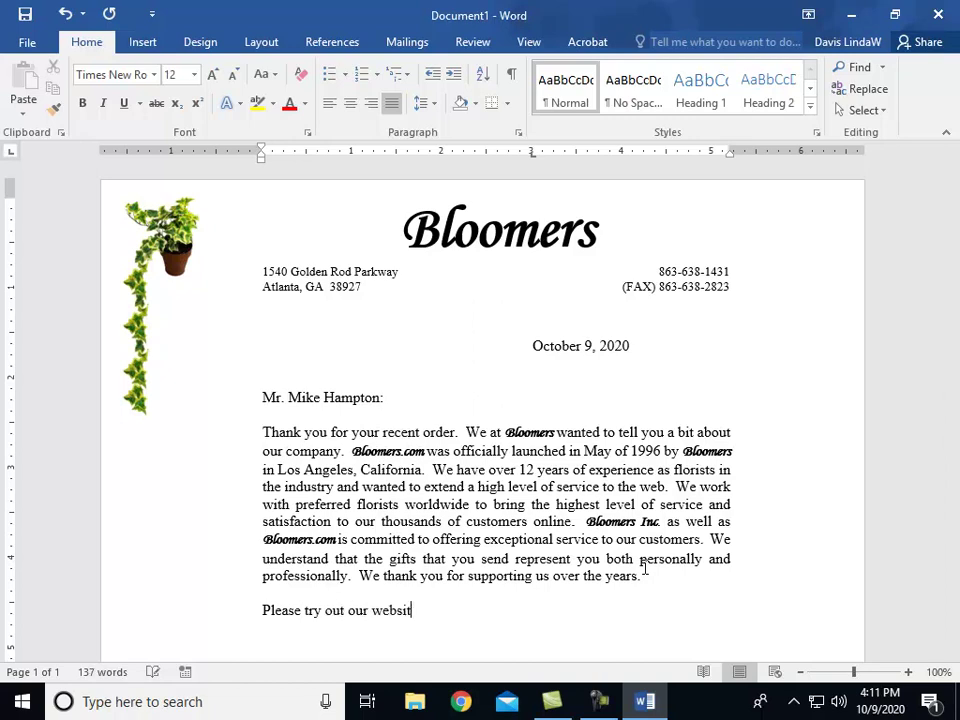
pyautogui.write('e to experience ')
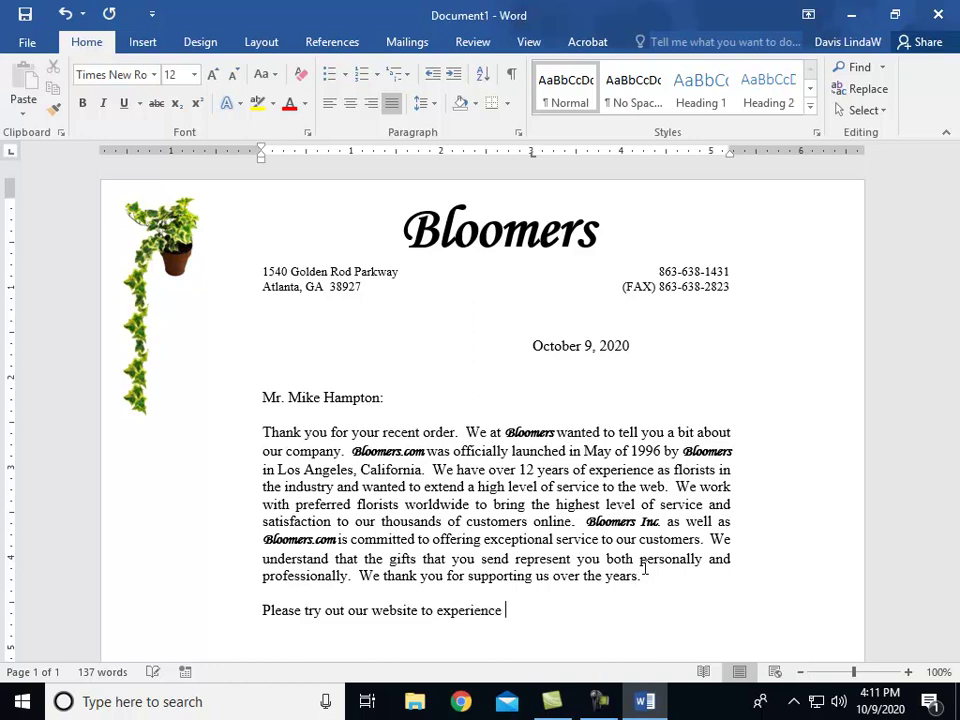
pyautogui.write('our vast offer')
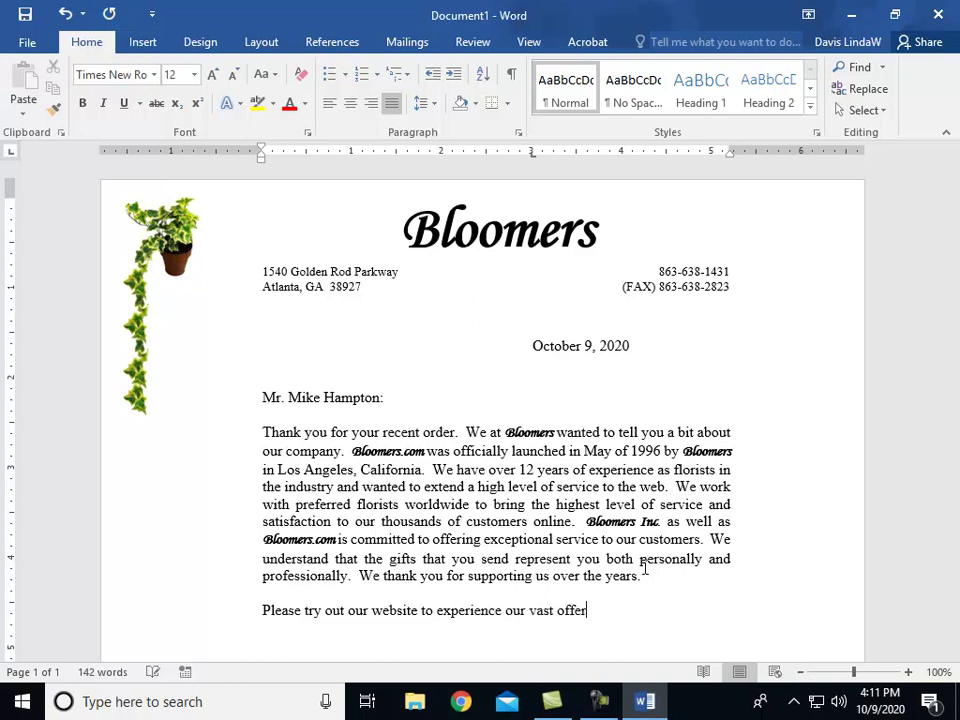
pyautogui.write('ings.  You will enjoy:')
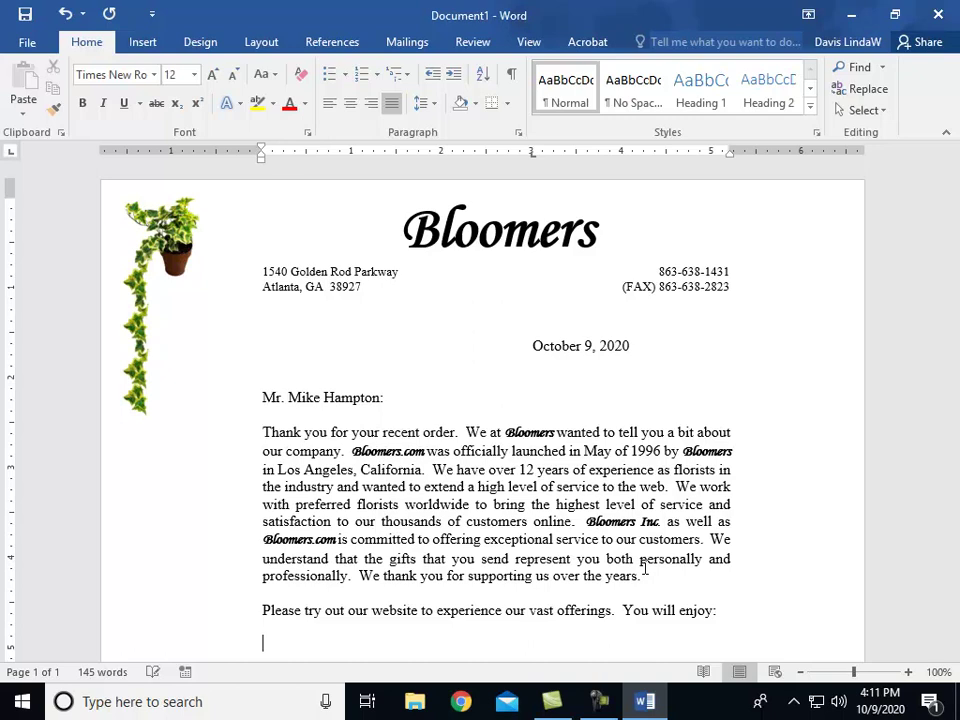
pyautogui.scroll(-3, 511, 470)
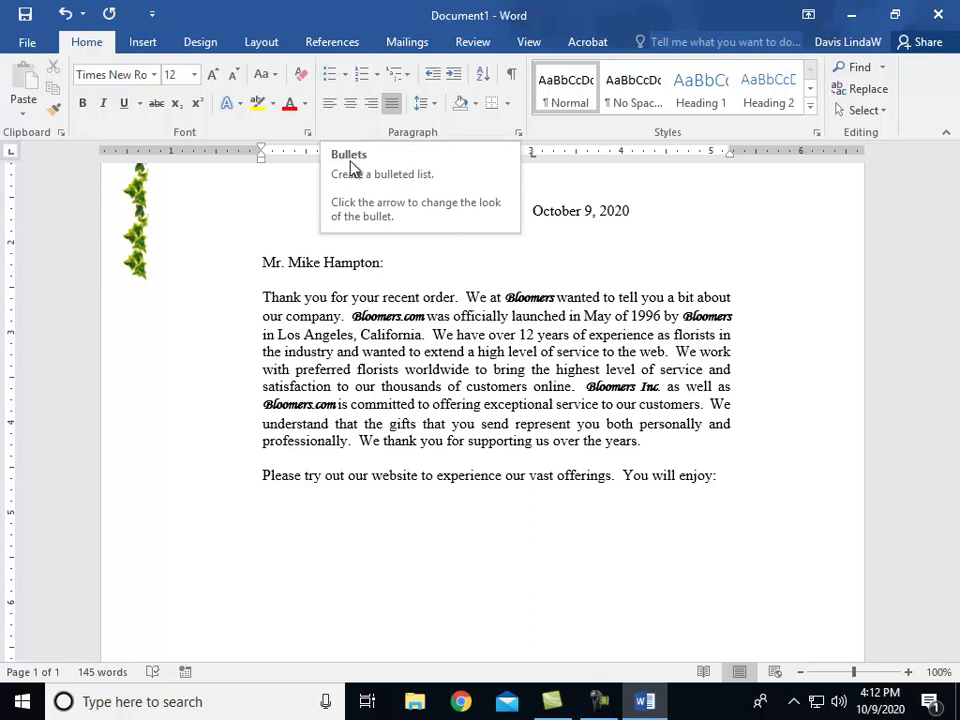
# Step: Apply a bullet to the empty line beneath 'You will enjoy:'
pyautogui.click(330, 74)
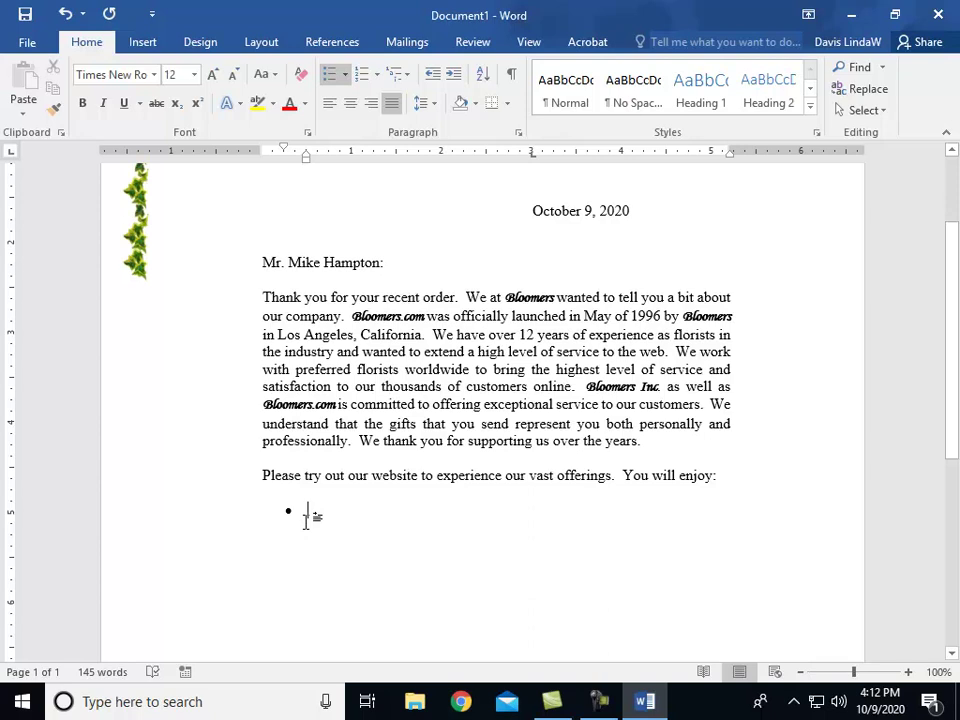
pyautogui.press('BackSpace')
pyautogui.hotkey('ctrl', 'z')
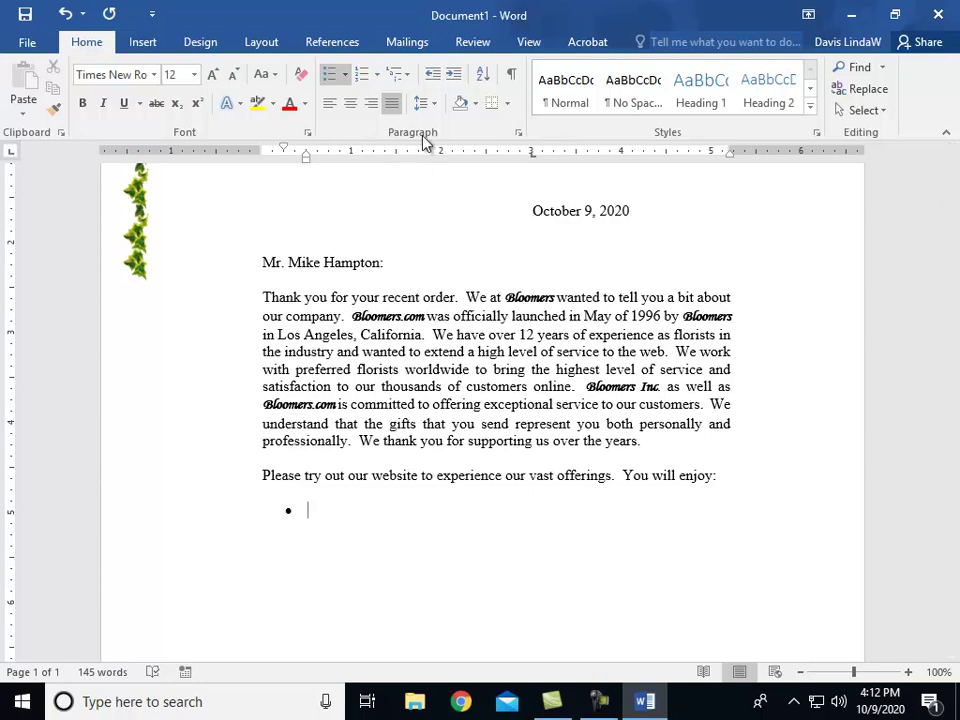
# Step: Give the bullet line a 0.55" hanging indent and 12 pt spacing after
pyautogui.click(518, 137)
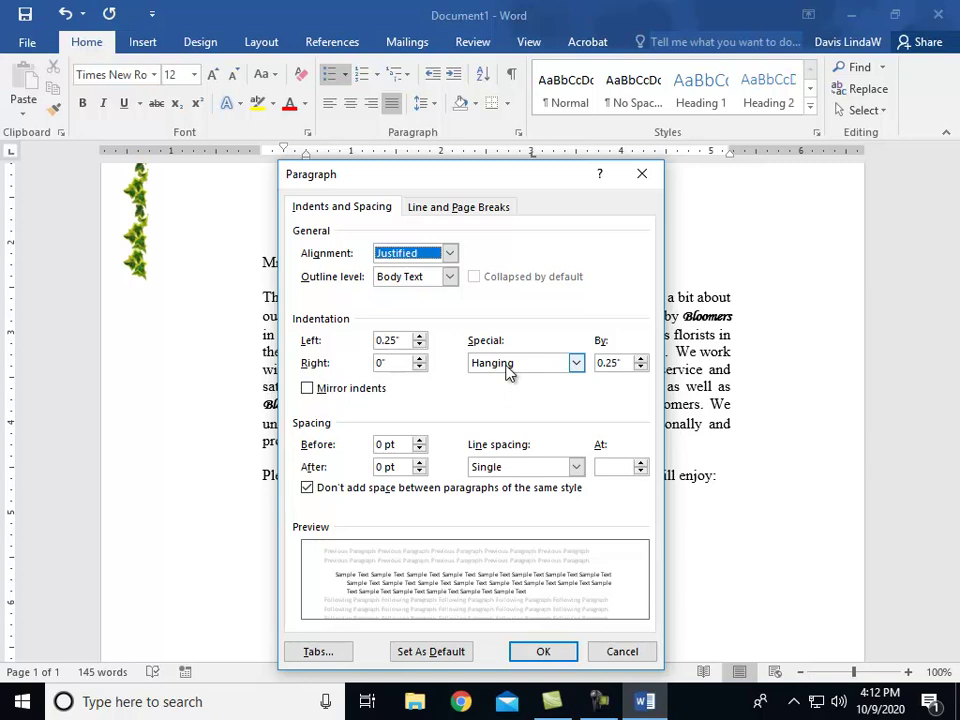
pyautogui.click(621, 362)
pyautogui.moveTo(621, 362); pyautogui.dragTo(598, 363)
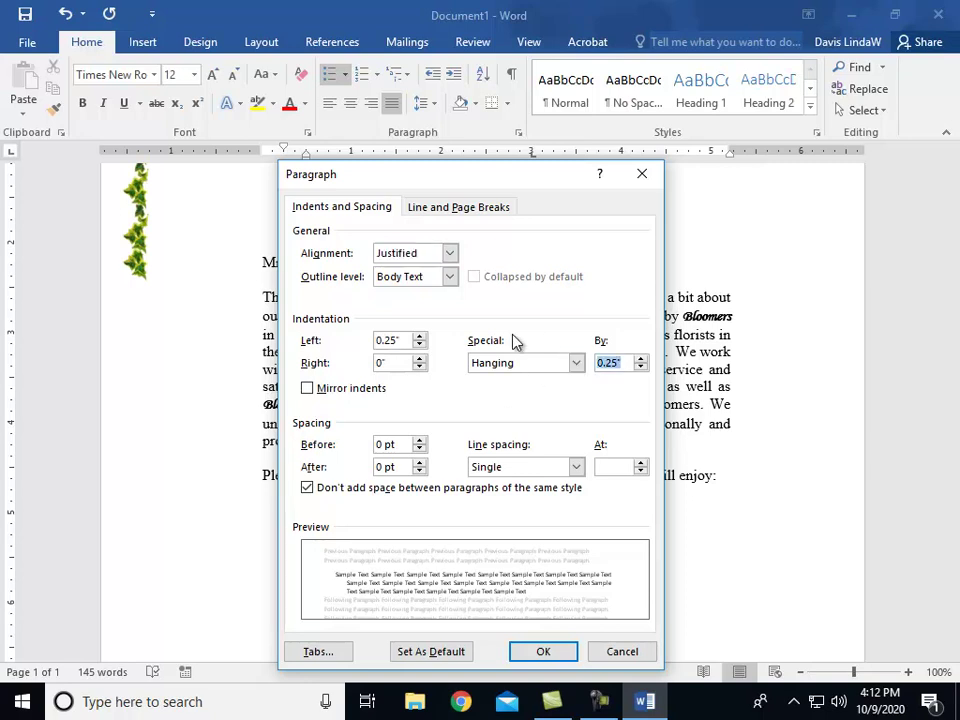
pyautogui.write('.55')
pyautogui.click(612, 364)
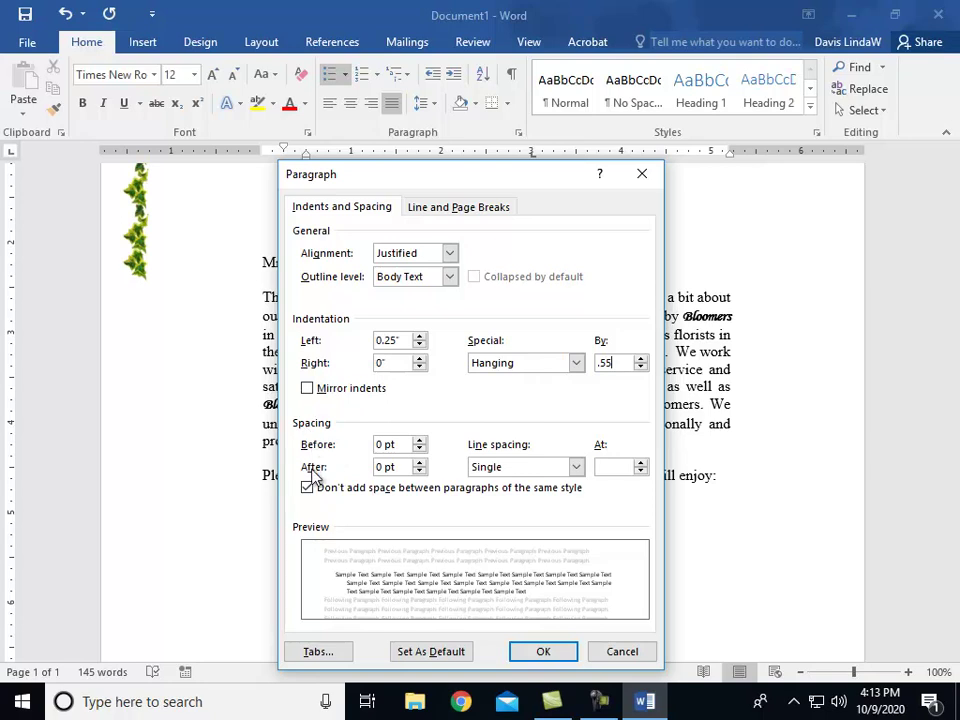
pyautogui.click(420, 462)
pyautogui.click(420, 462)
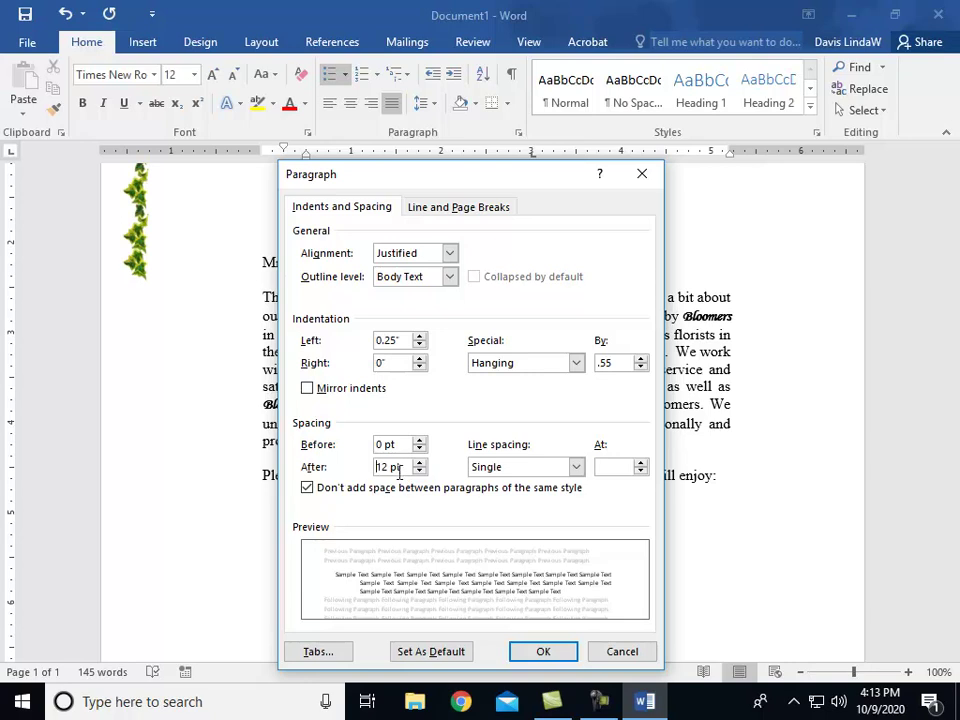
pyautogui.click(540, 652)
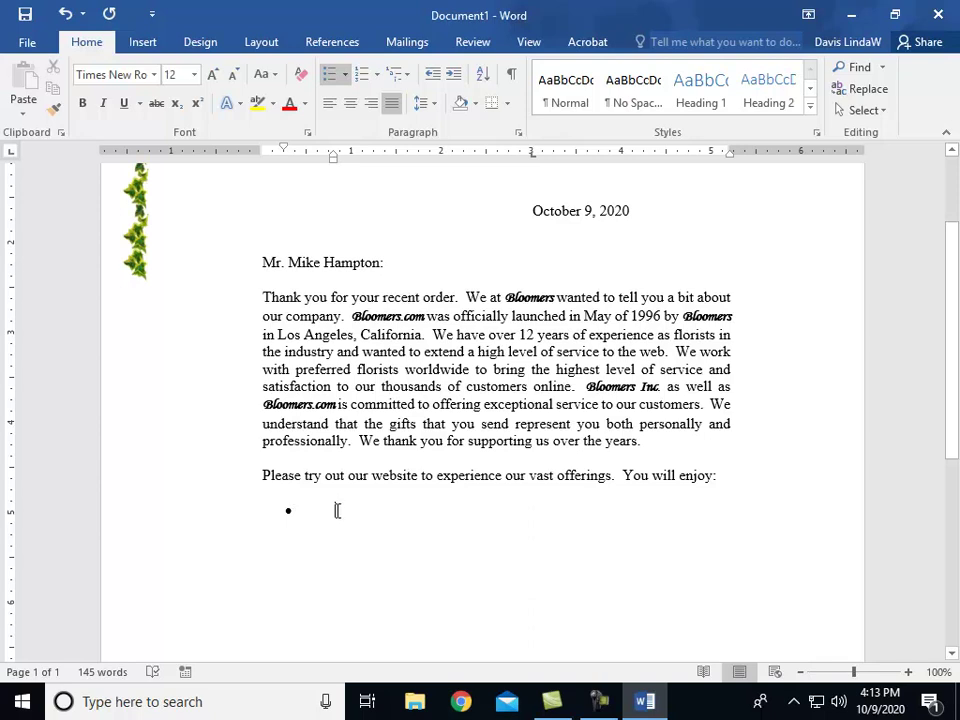
pyautogui.write('Pro')
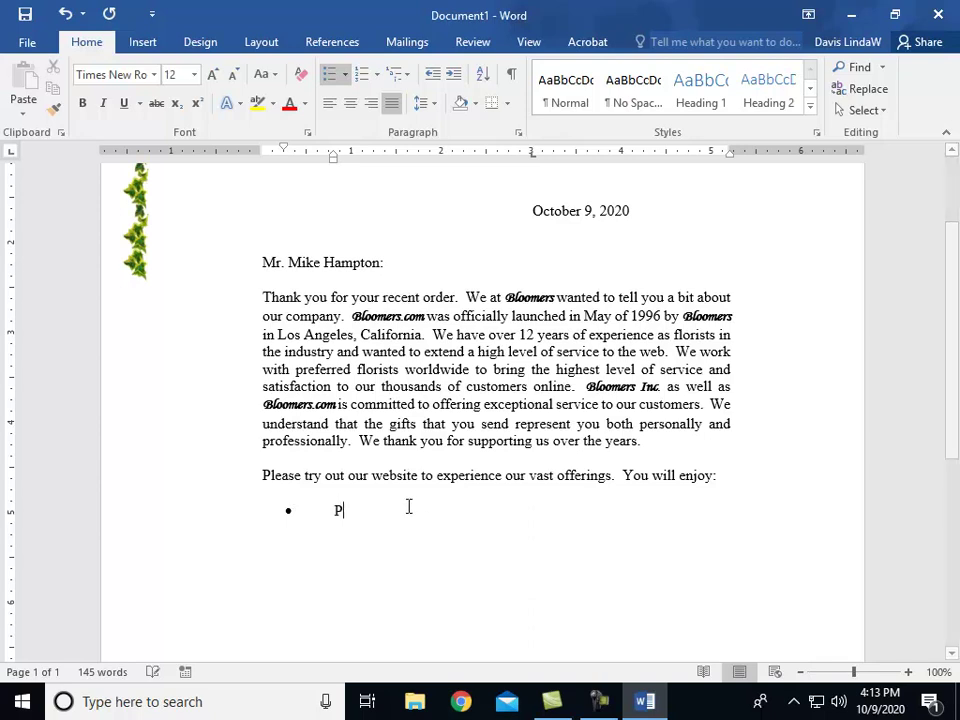
pyautogui.press('BackSpace')
pyautogui.press('BackSpace')
pyautogui.press('BackSpace')
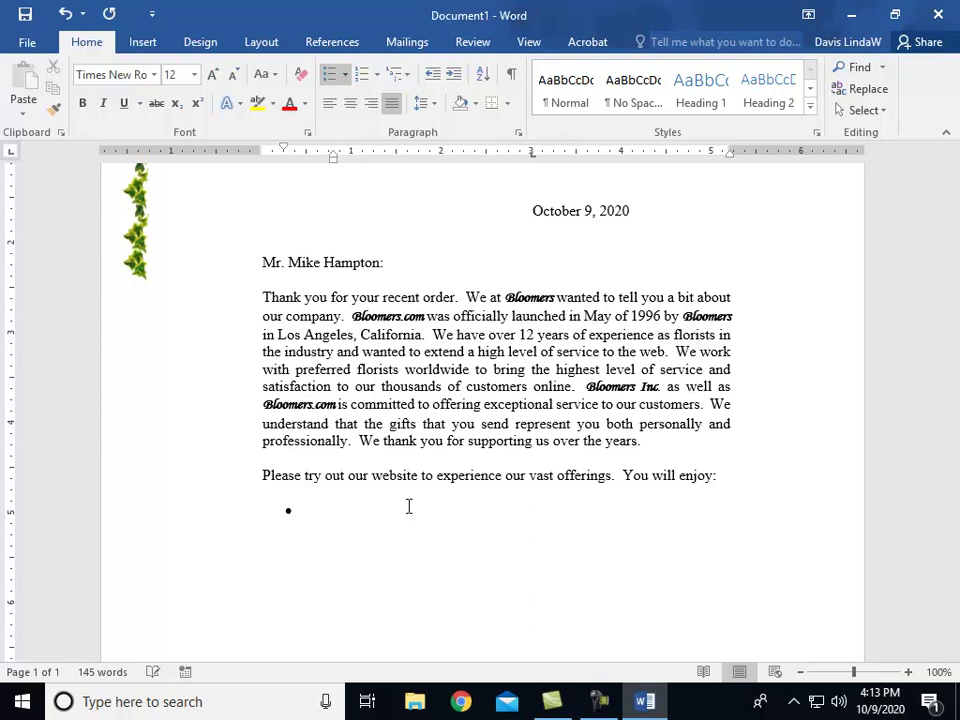
pyautogui.click(194, 75)
# Step: Type 'Prompt order processing' as the first bullet in 14 pt bold italic
pyautogui.click(176, 187)
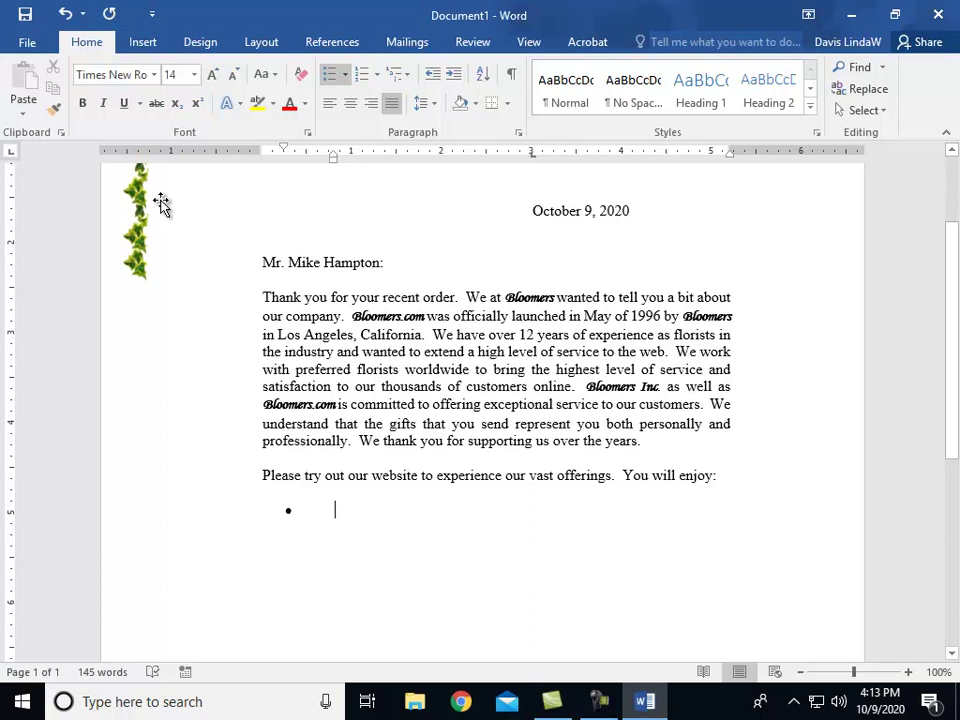
pyautogui.click(83, 103)
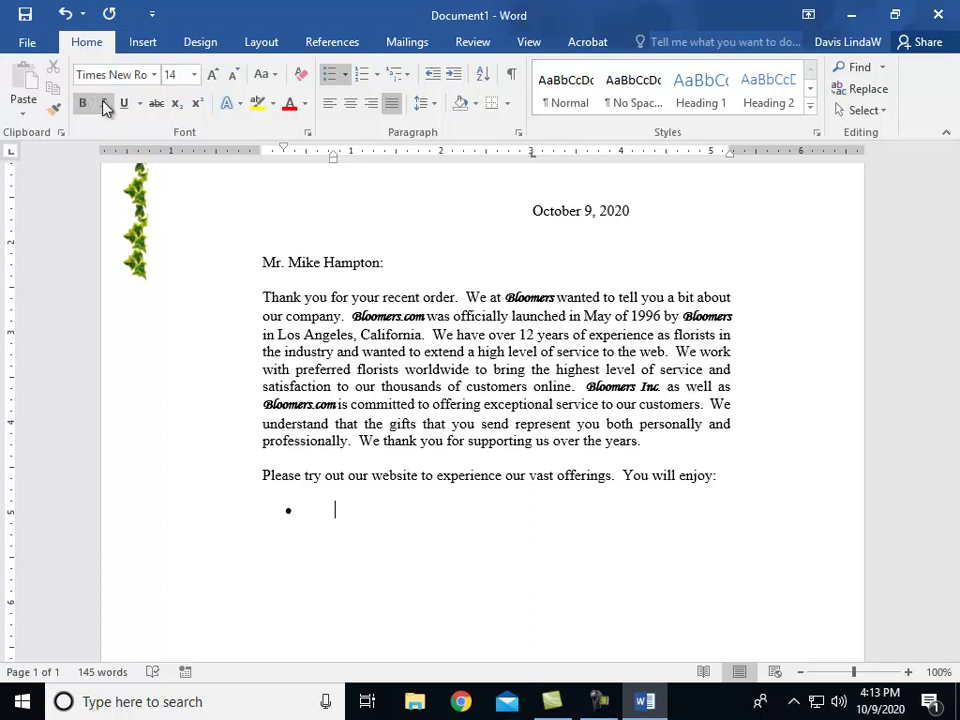
pyautogui.click(103, 104)
pyautogui.write('Prompt')
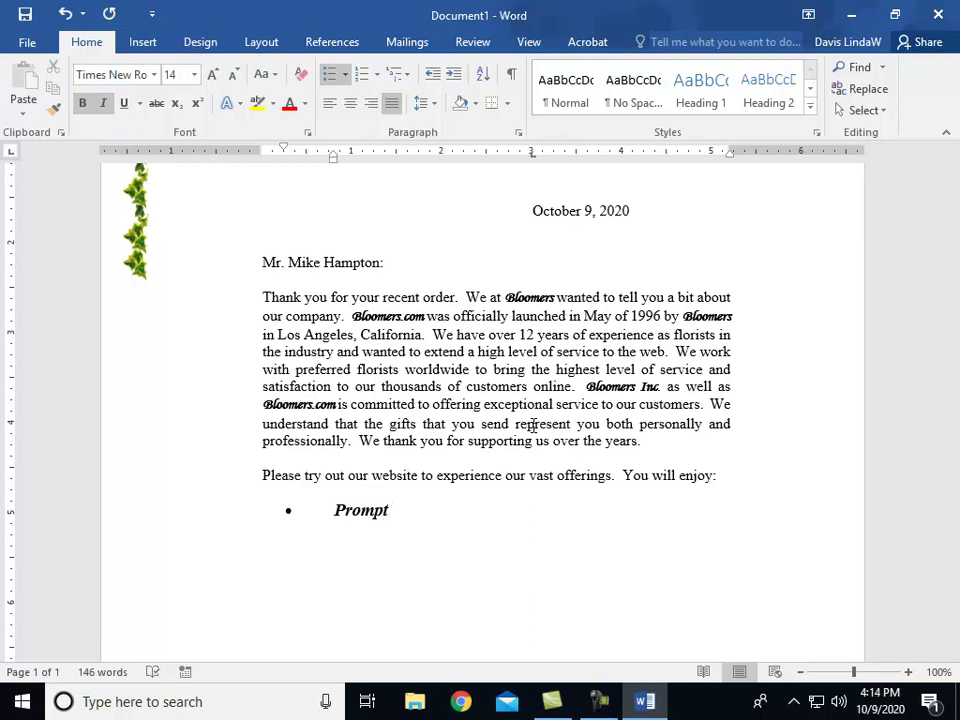
pyautogui.write(' order processing')
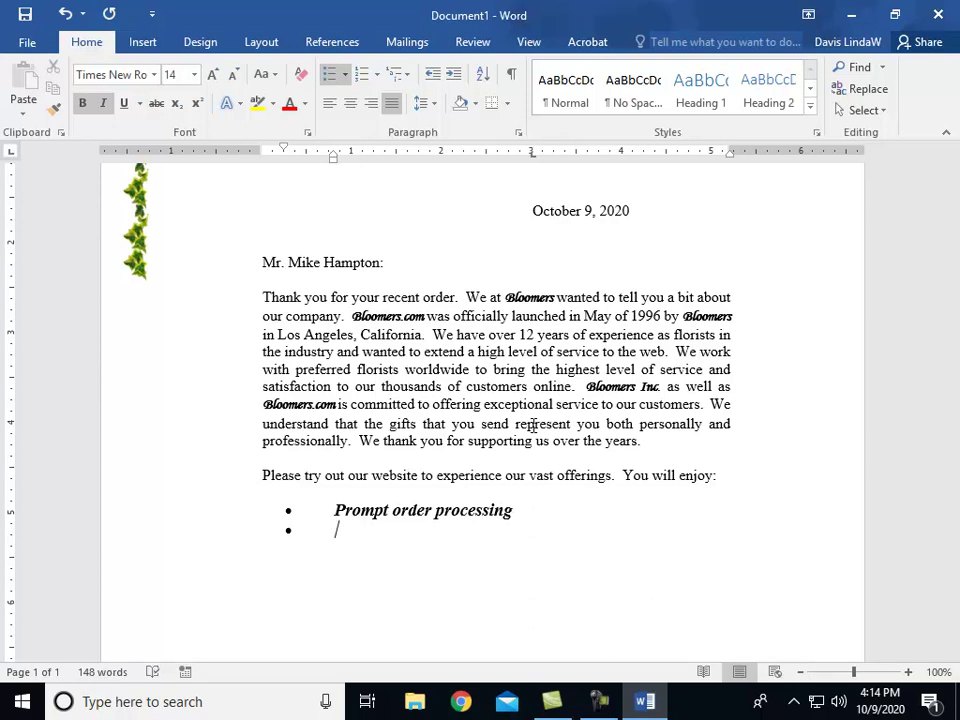
pyautogui.press('BackSpace')
pyautogui.press('Return')
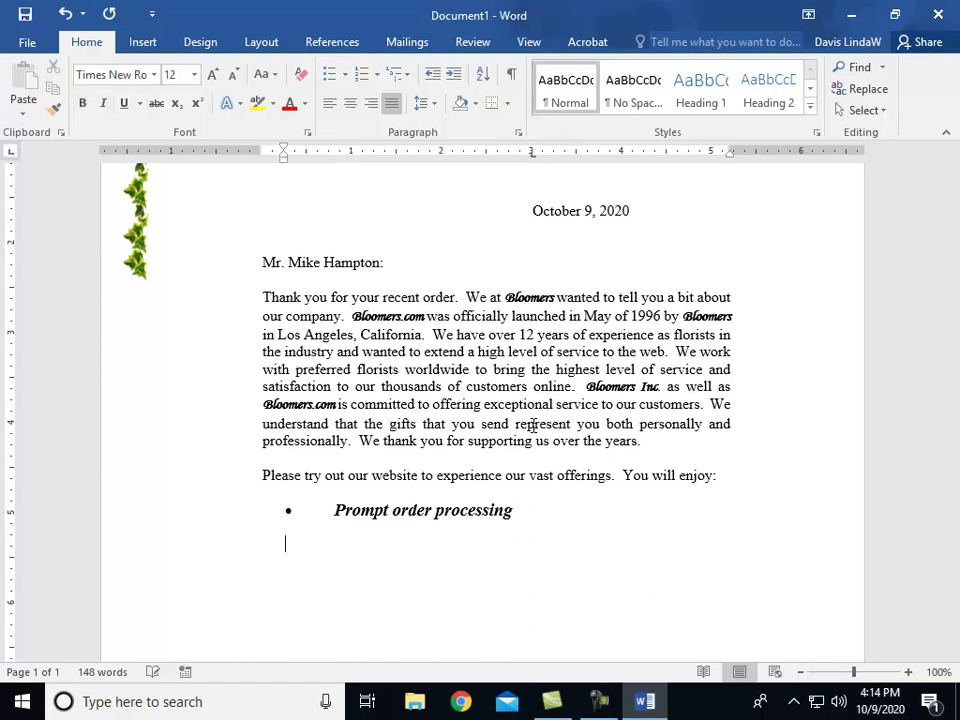
pyautogui.press('BackSpace')
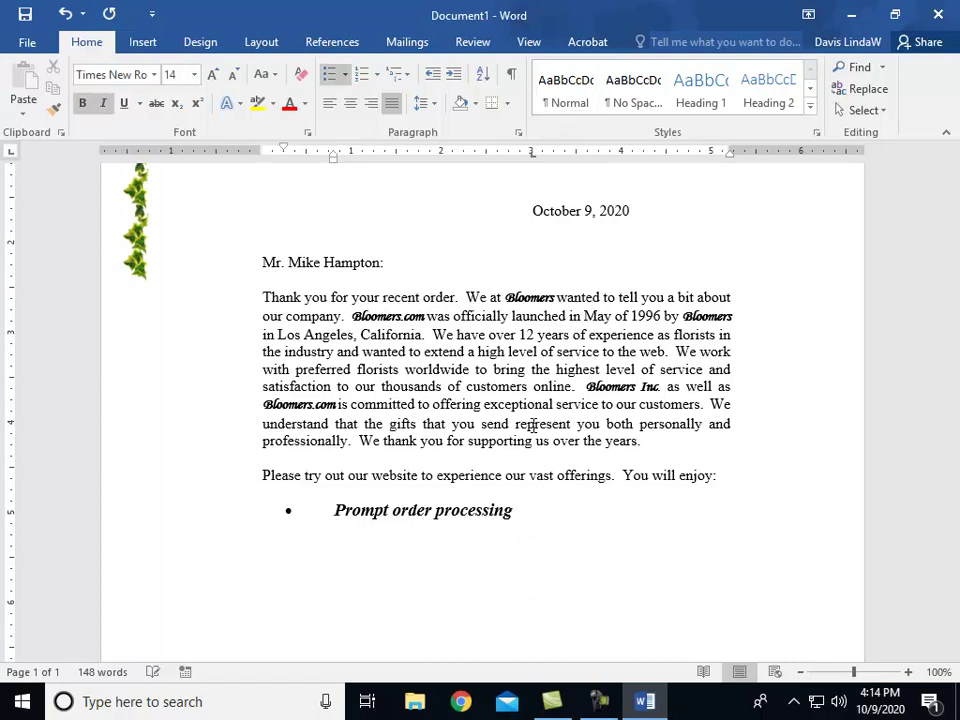
pyautogui.click(518, 132)
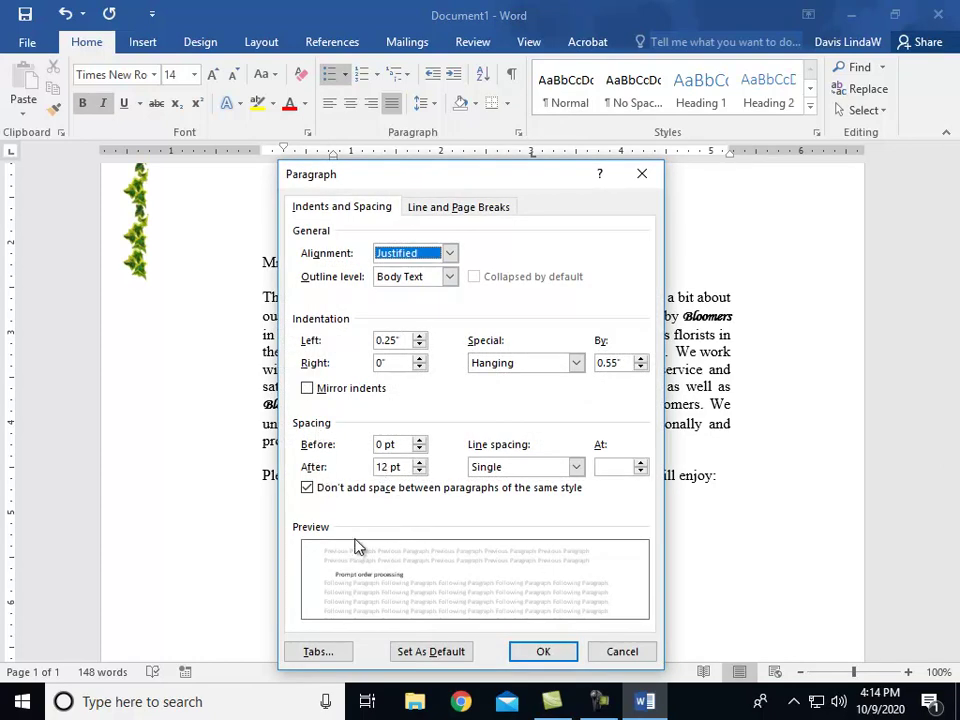
# Step: Allow spacing between same-style paragraphs and start a second empty bullet
pyautogui.click(310, 489)
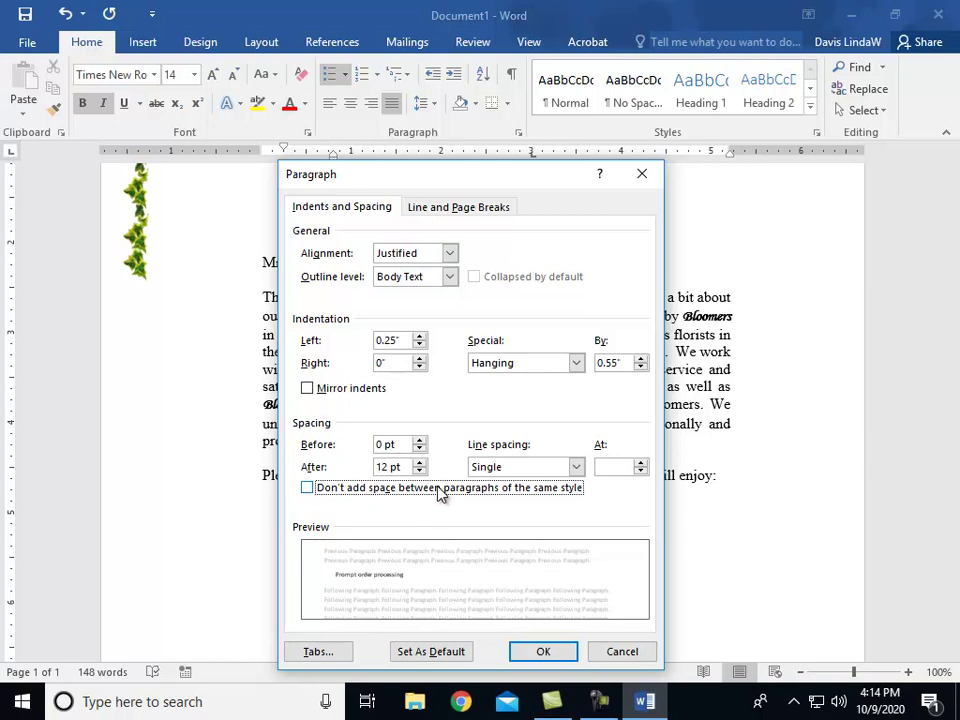
pyautogui.click(543, 650)
pyautogui.press('Return')
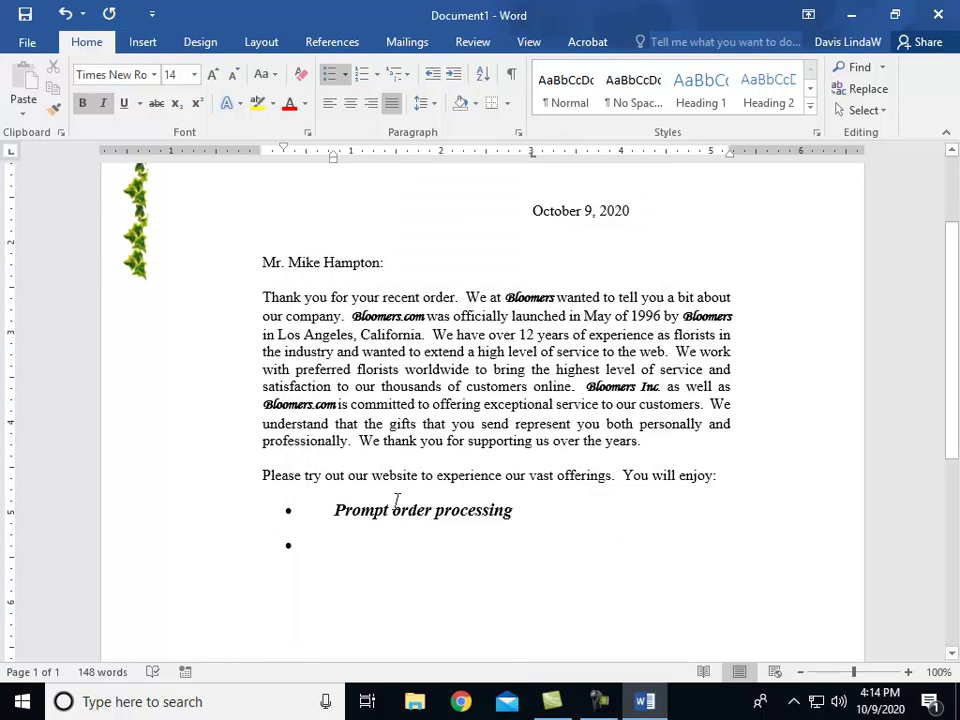
# Step: Type the bullet 'A 15% discount for your first online purchase - use code 35'
pyautogui.write('A 1')
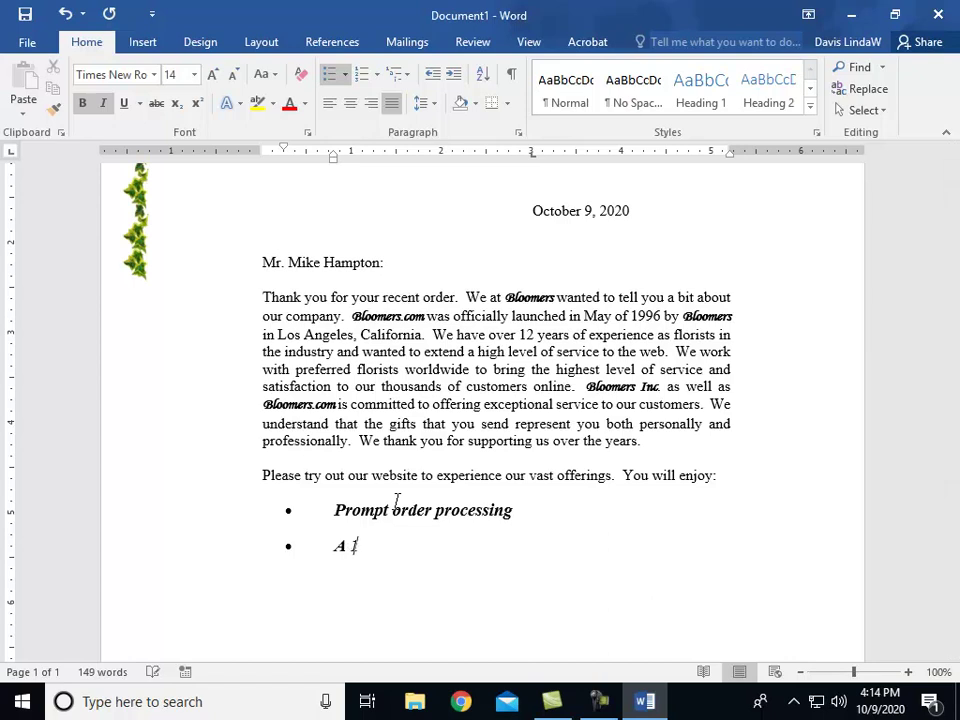
pyautogui.write('5% discount for your')
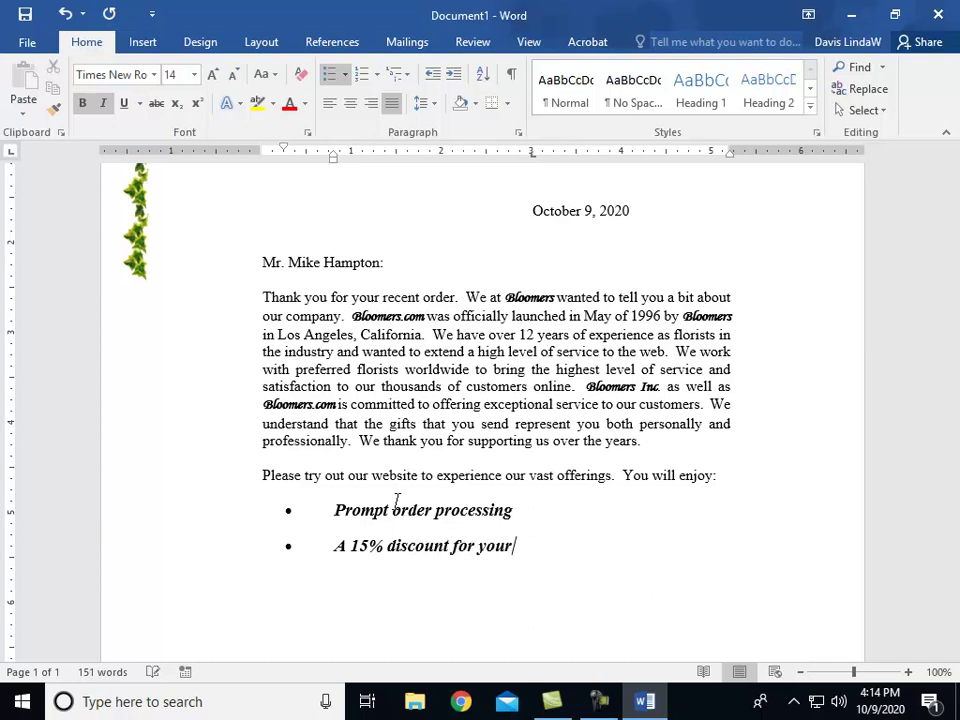
pyautogui.write(' firtst online purc')
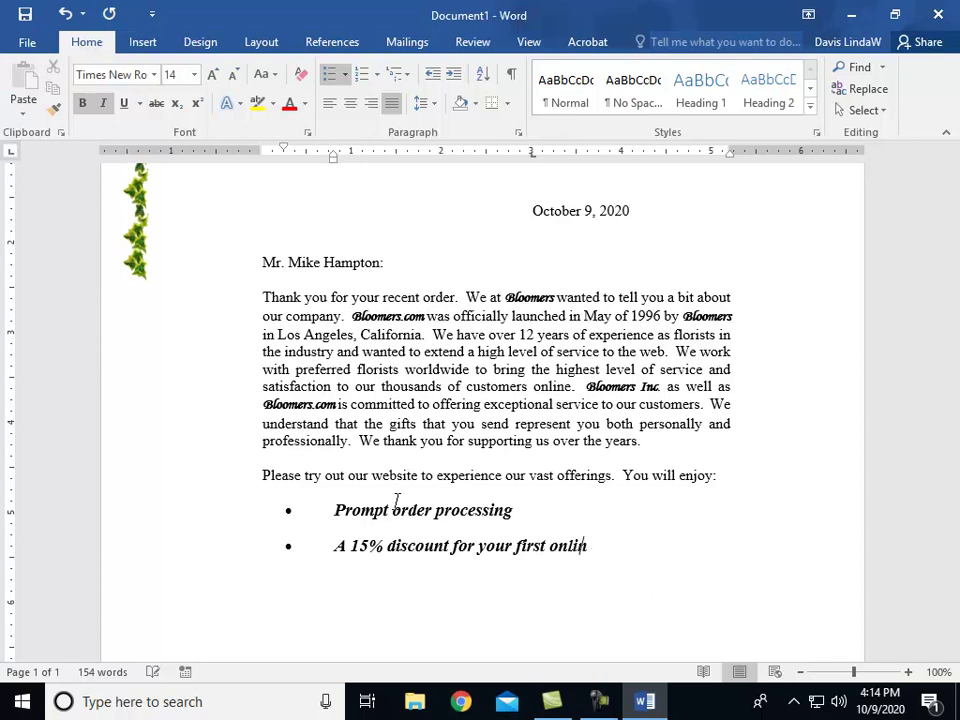
pyautogui.write('- use coder')
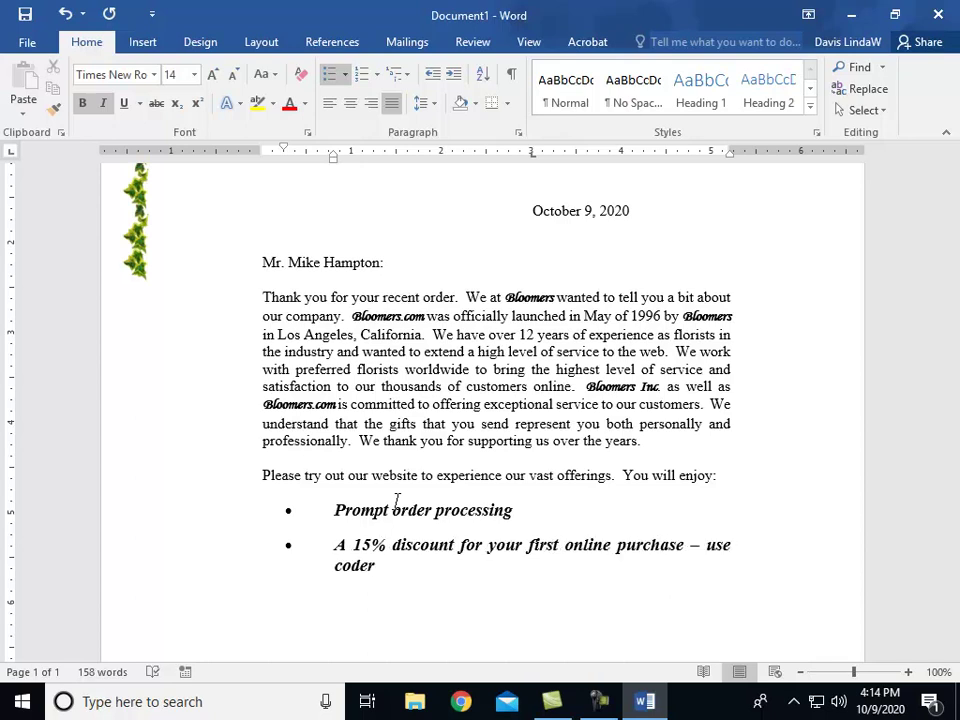
pyautogui.press('BackSpace')
pyautogui.write('35')
# Step: Add the bullet about helpful displays and instant chat with order technicians, then end the list
pyautogui.write('Helpful')
pyautogui.write(' screens')
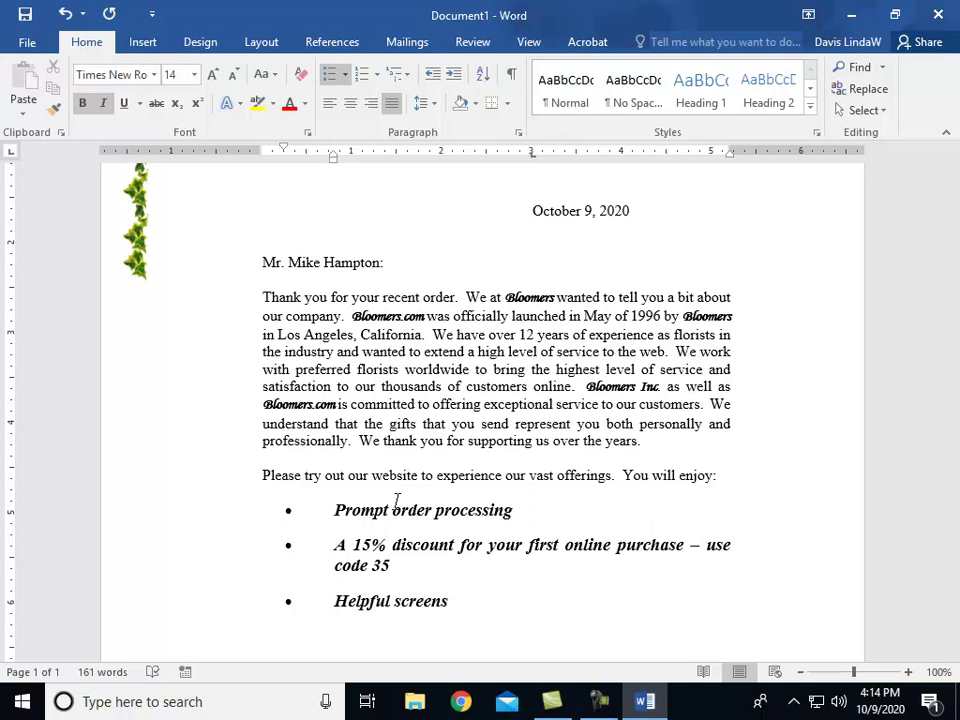
pyautogui.press('BackSpace')
pyautogui.write('displays')
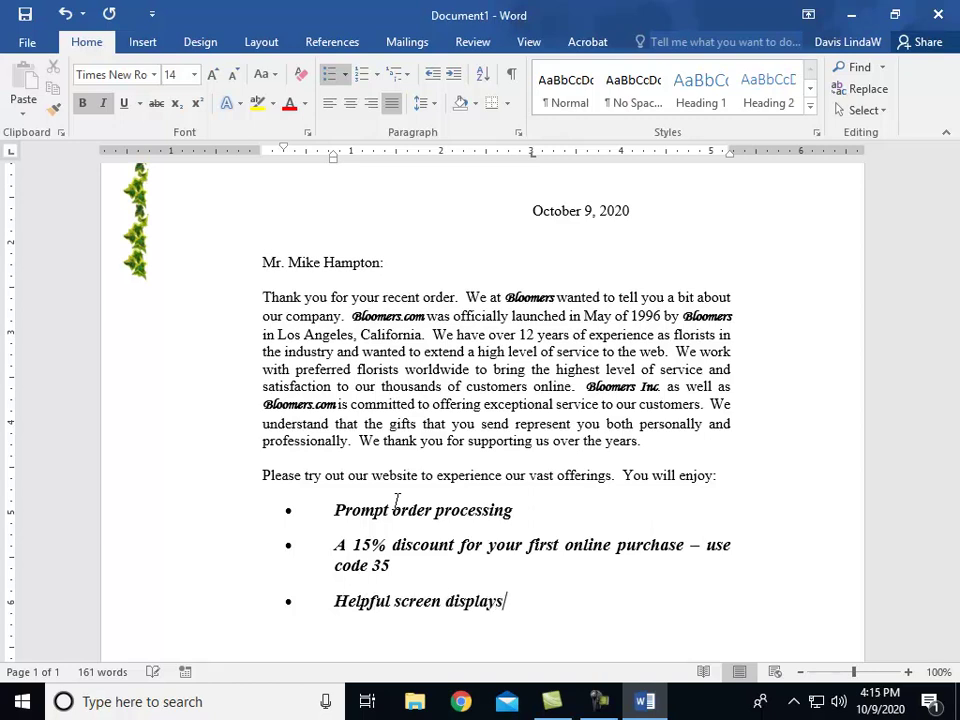
pyautogui.write(' and instant chat for yo')
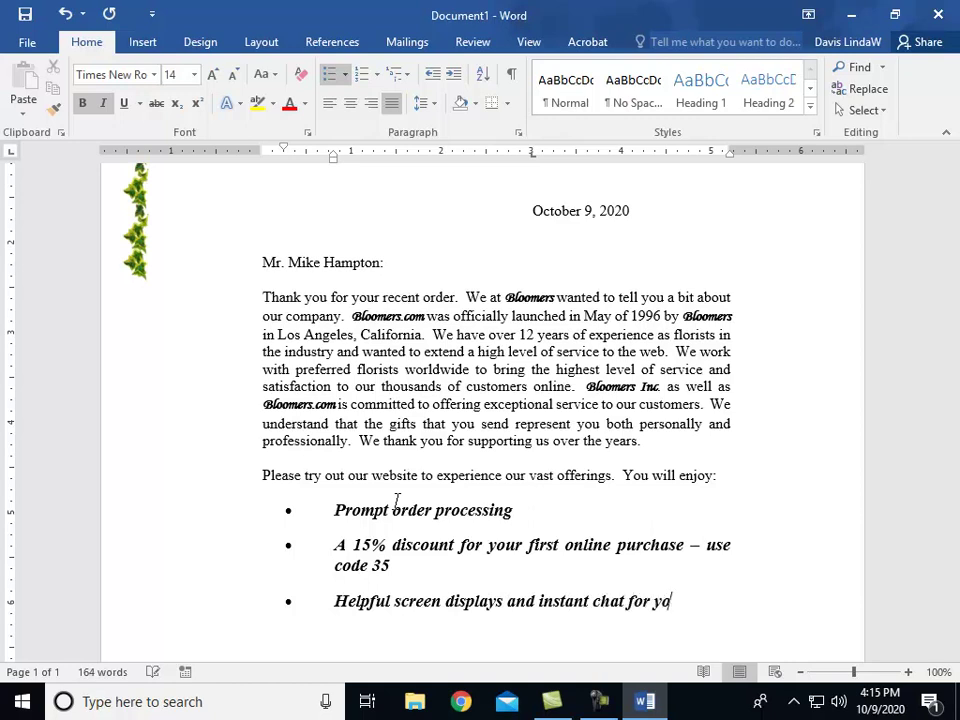
pyautogui.write('ur specific ')
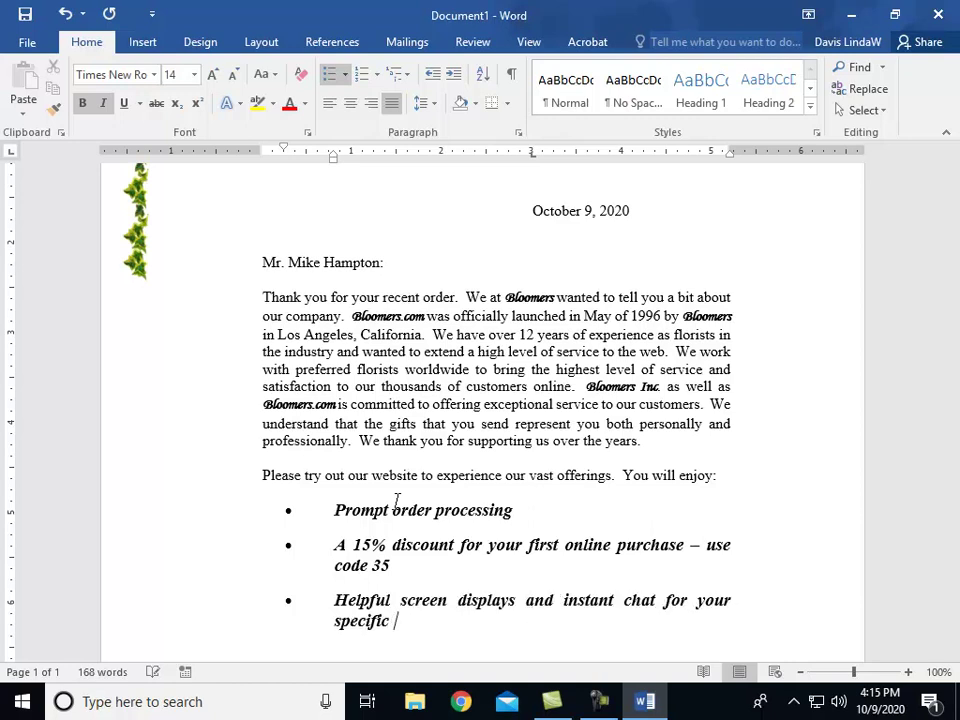
pyautogui.write('questions from one')
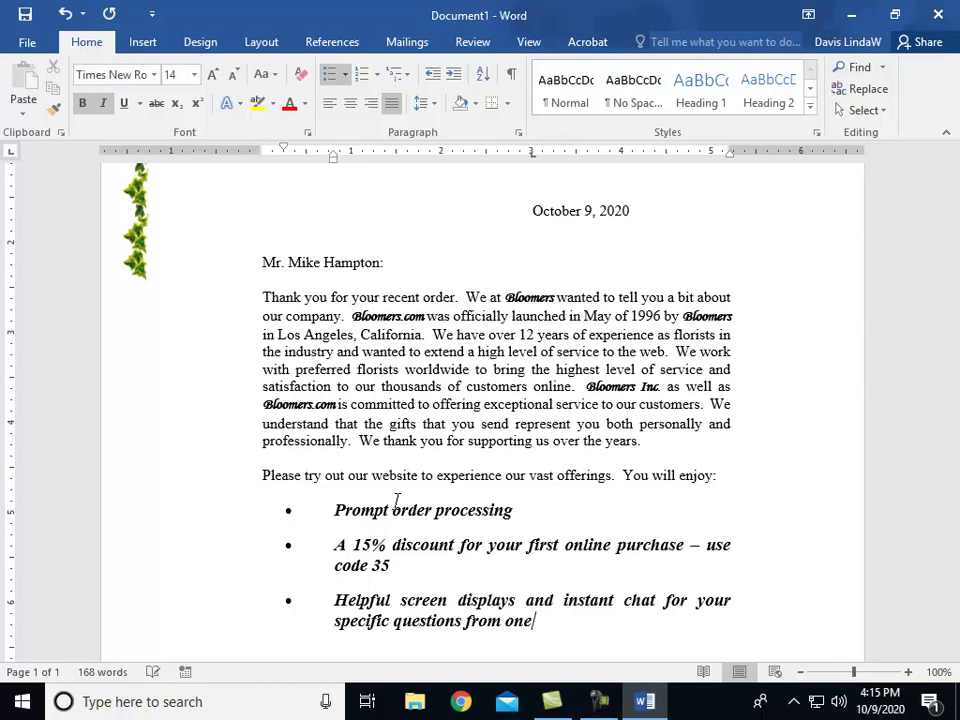
pyautogui.write(' of our ord')
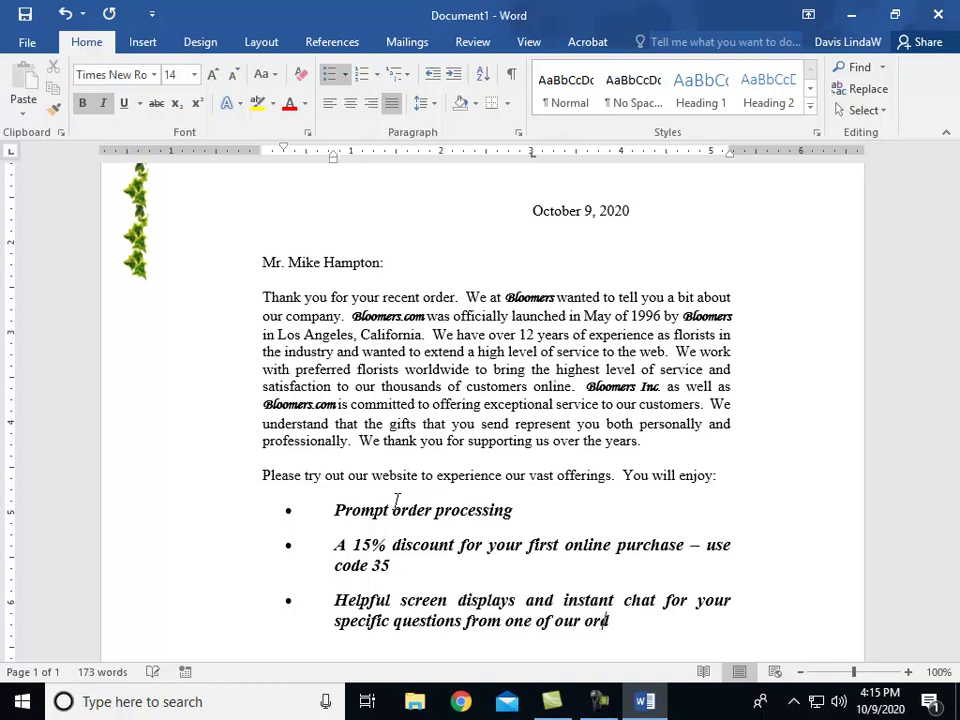
pyautogui.write('er technicians')
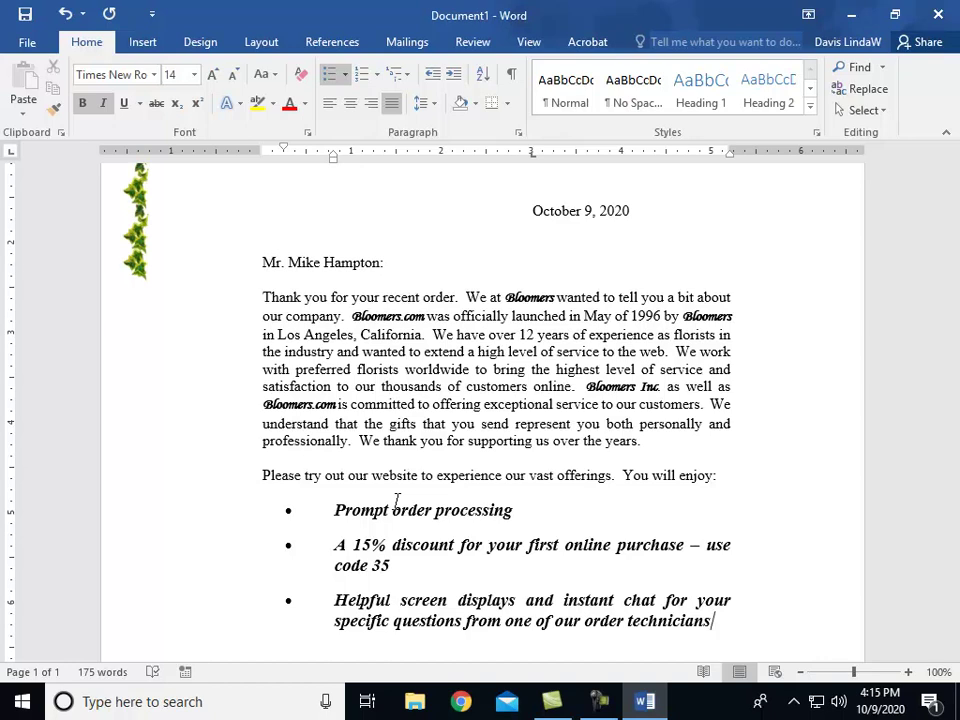
pyautogui.press('Return')
pyautogui.press('Return')
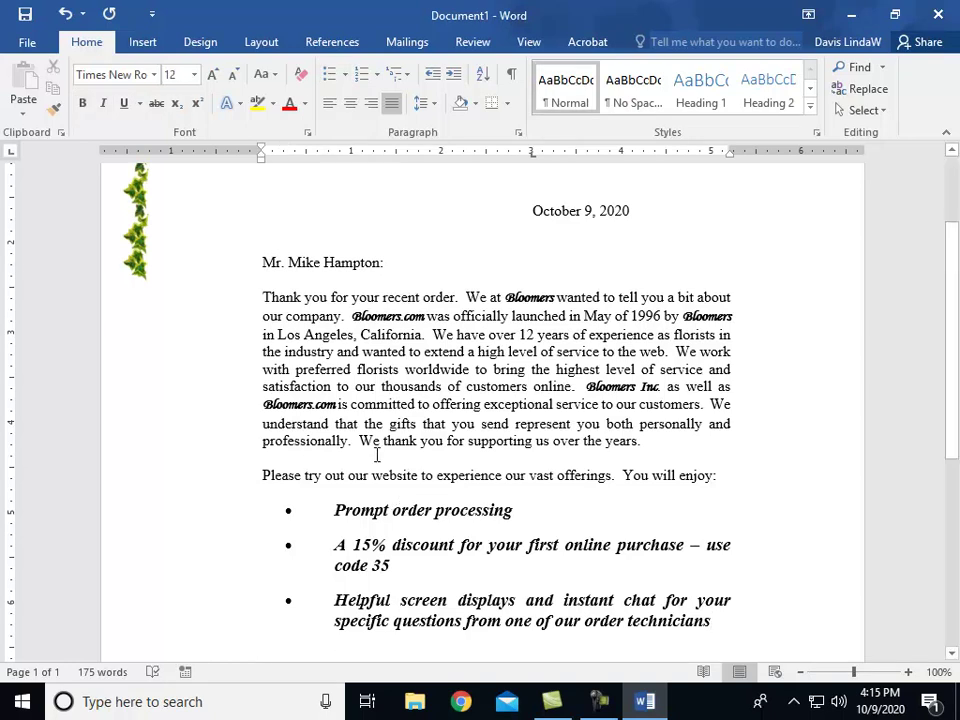
# Step: Set the new paragraph's Spacing After to 0 pt in the Paragraph dialog
pyautogui.scroll(-1, 328, 561)
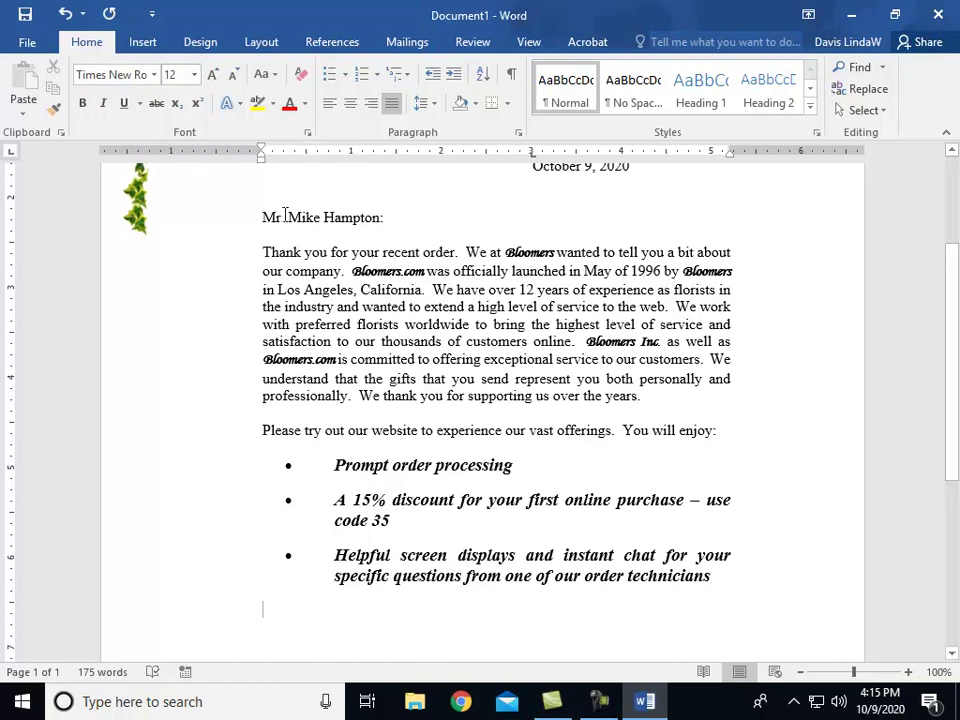
pyautogui.click(518, 133)
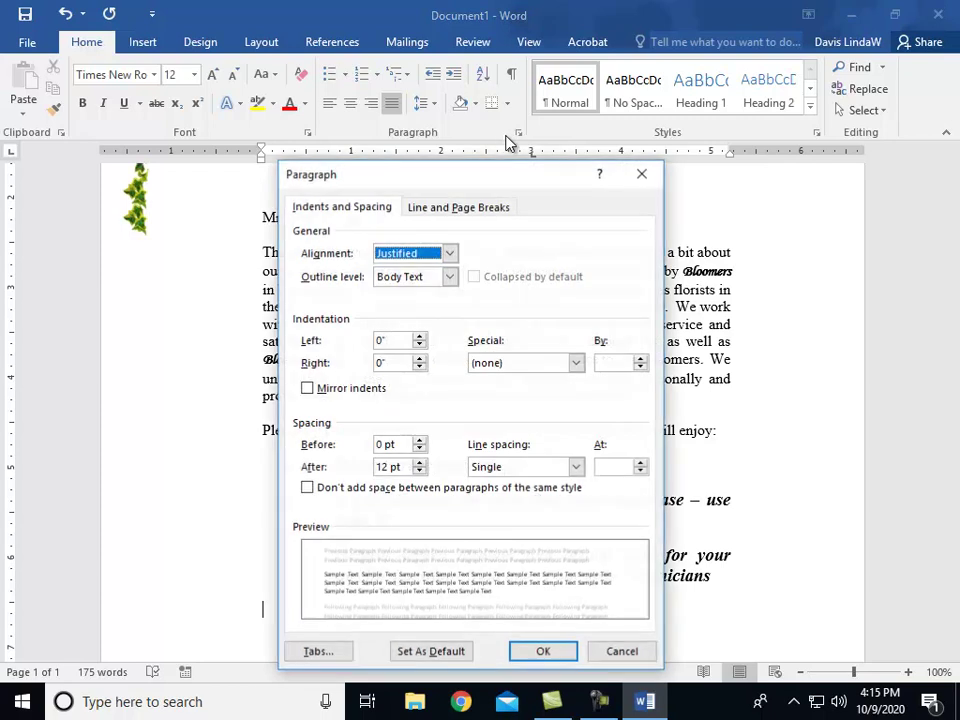
pyautogui.click(420, 471)
pyautogui.click(420, 471)
pyautogui.click(543, 651)
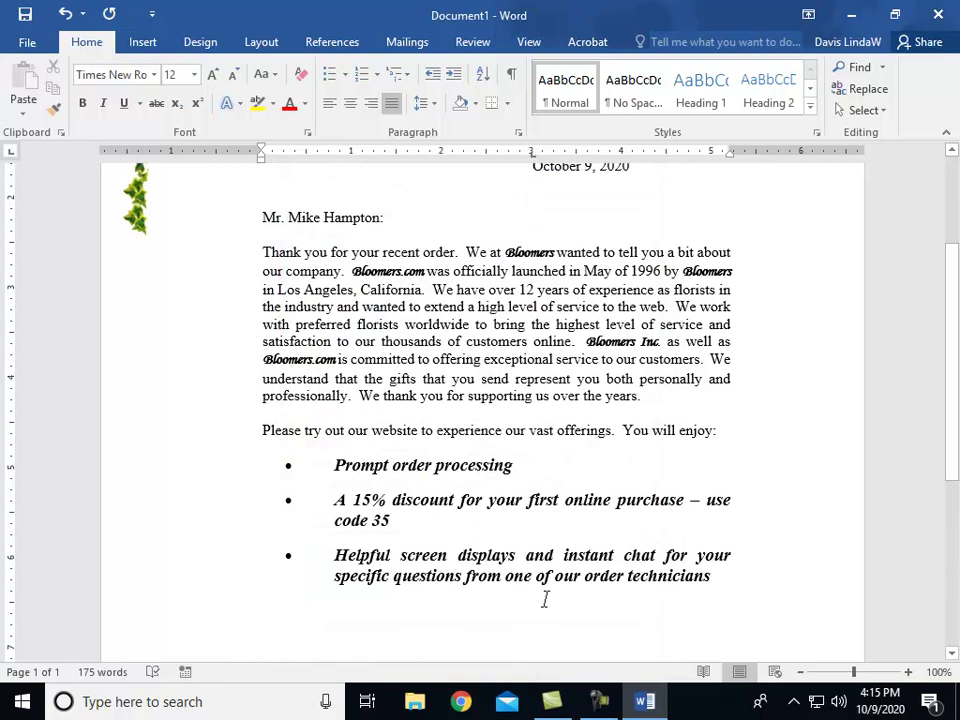
# Step: Type 'We are looking forward to your first web order. Please let us know how we may assist you.'
pyautogui.write('We a')
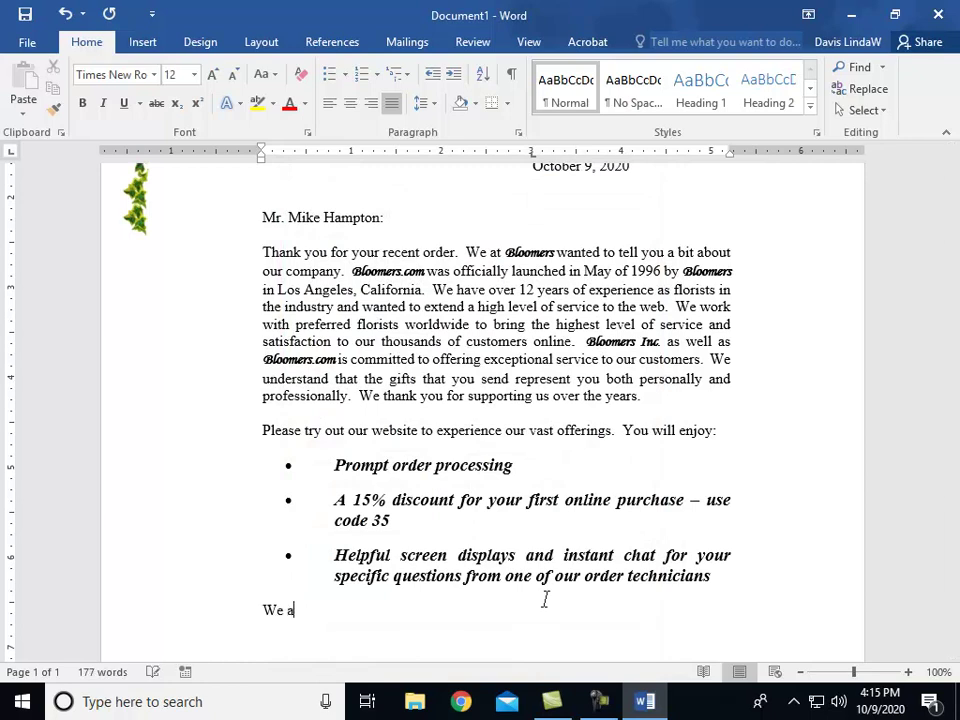
pyautogui.write('re looking forwar')
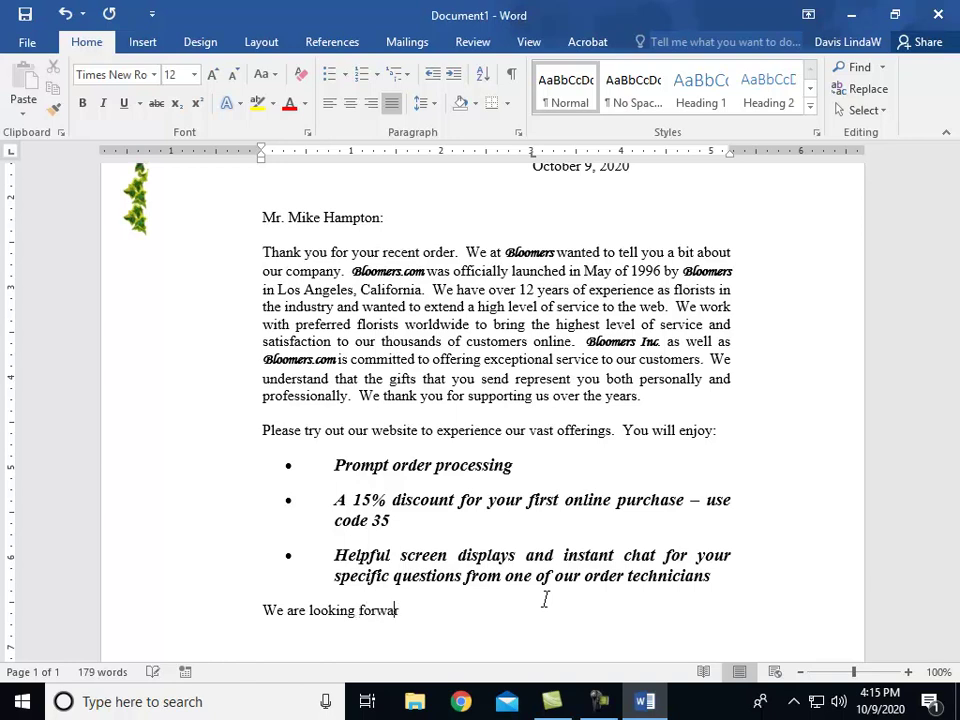
pyautogui.write('d to your first web or')
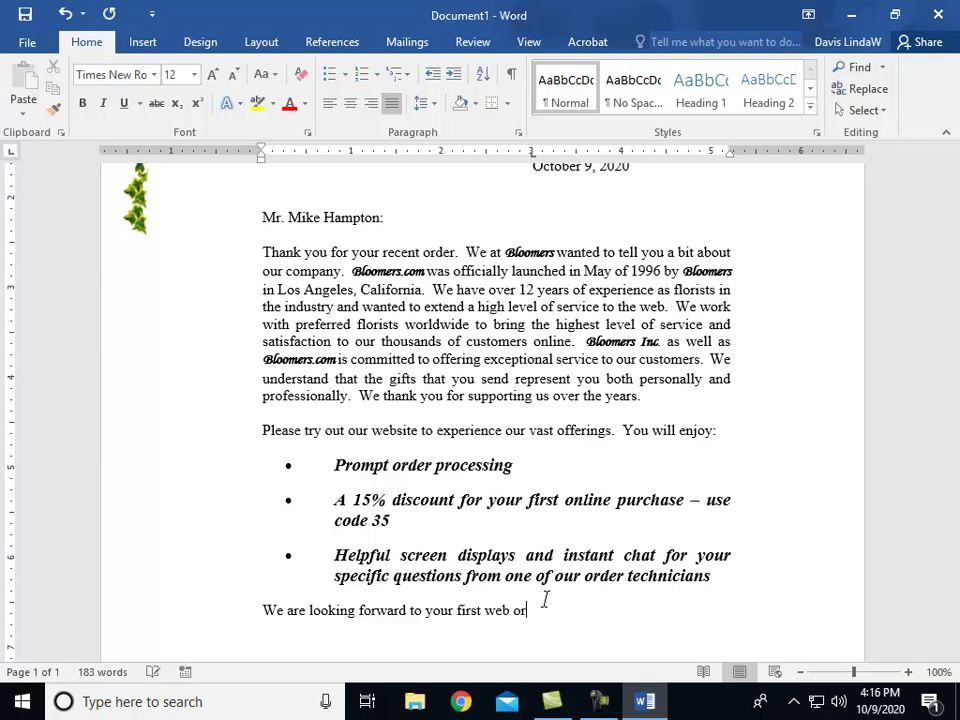
pyautogui.write('der.  Please let us know')
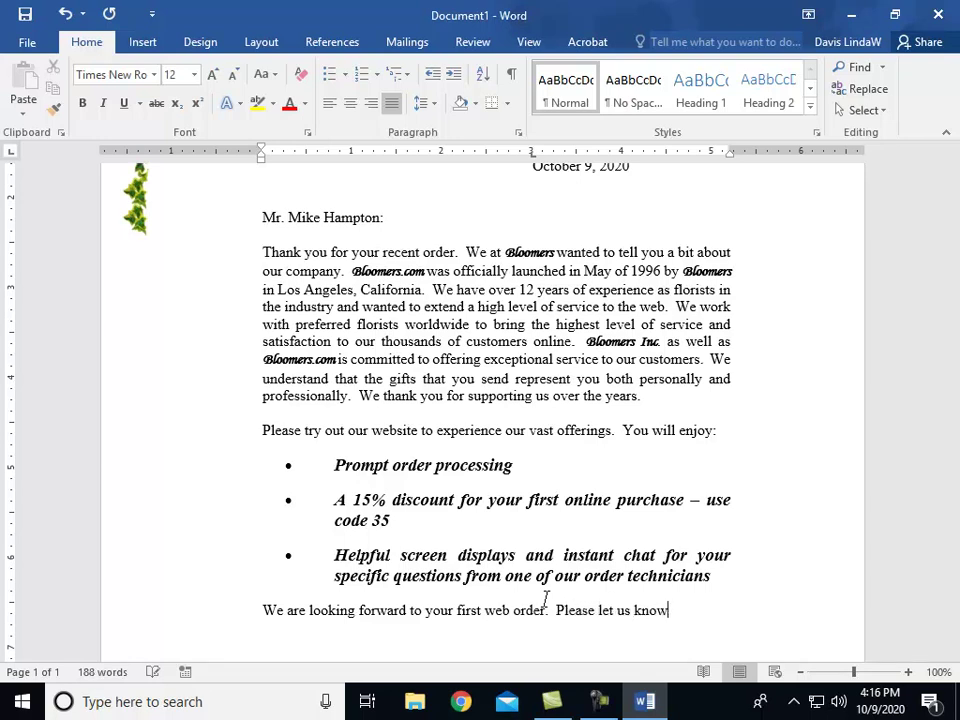
pyautogui.write(' how we may')
pyautogui.write(' assist you')
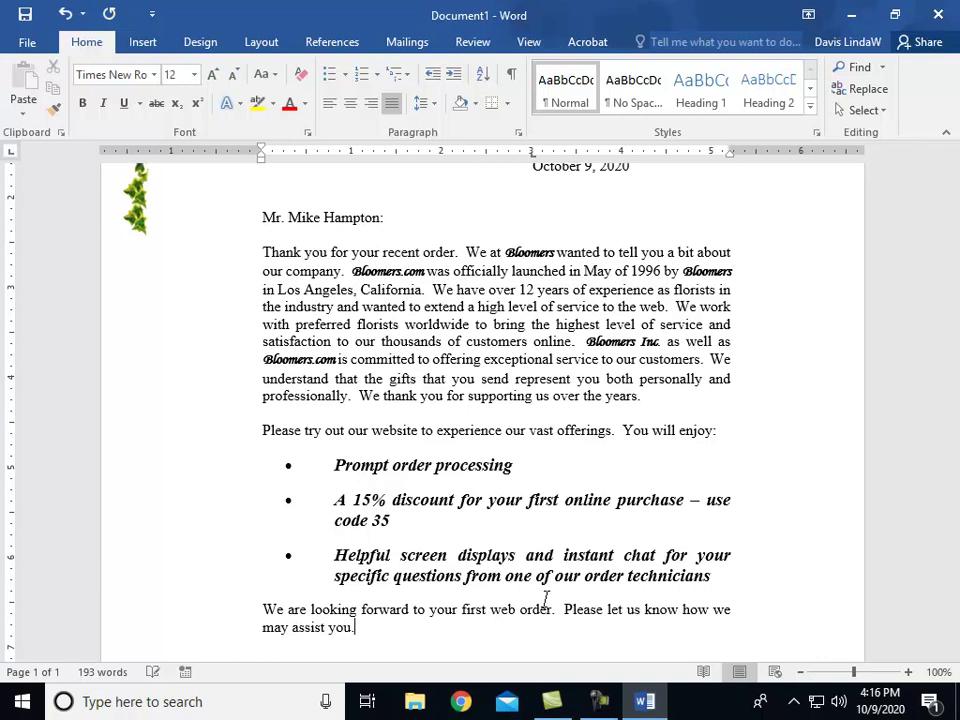
pyautogui.write('.')
pyautogui.press('Return')
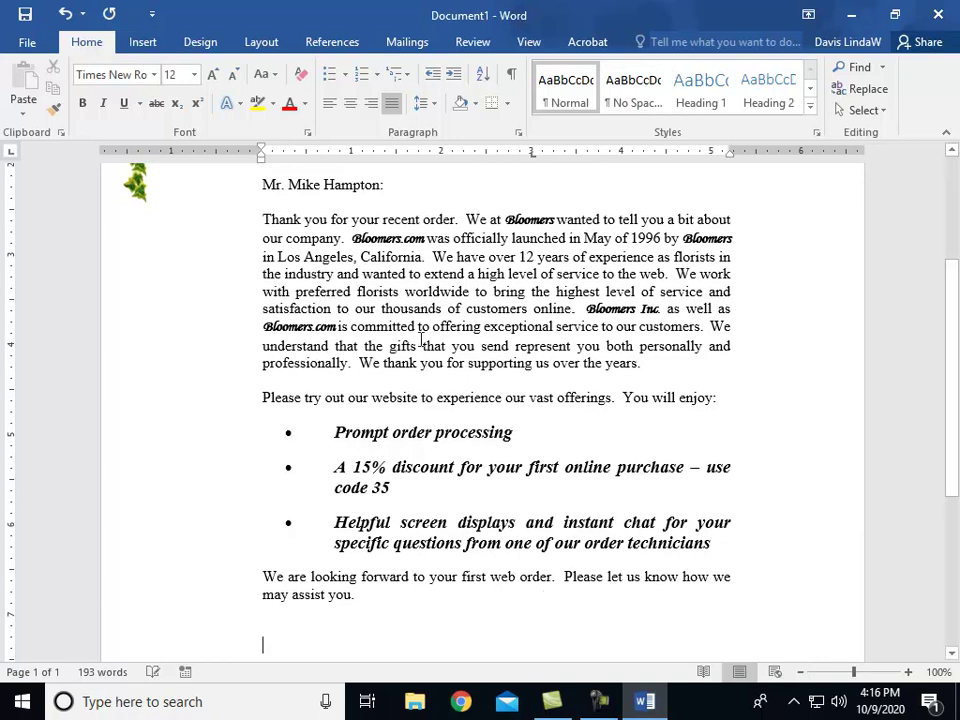
# Step: Type 'Sincerely,' halfway across the page at the end of the letter
pyautogui.scroll(-2, 466, 408)
pyautogui.scroll(3, 466, 408)
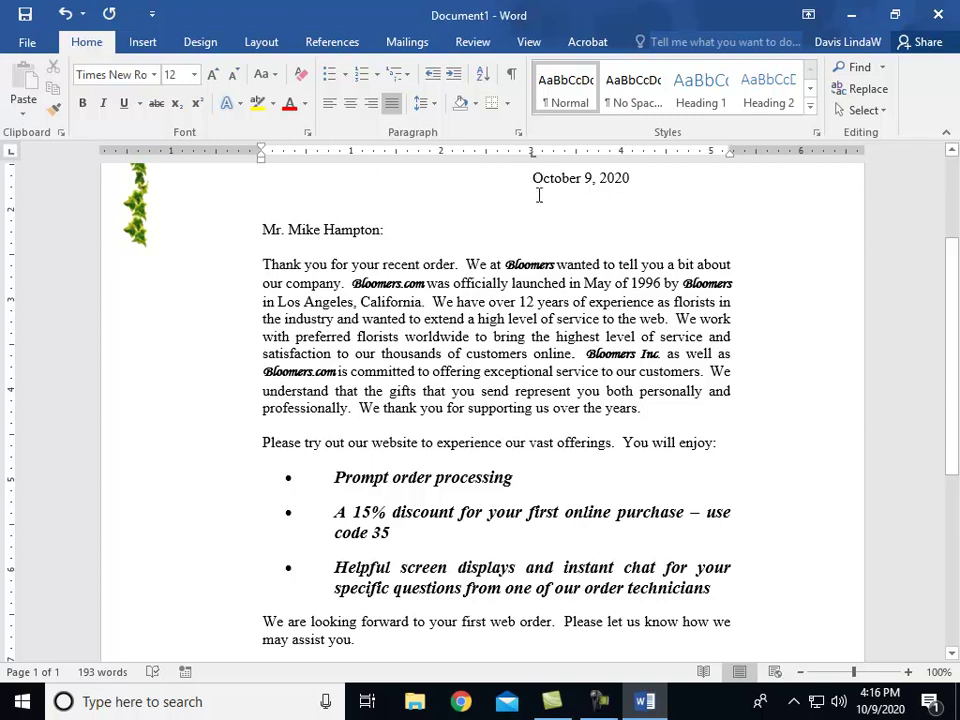
pyautogui.hotkey('ctrl', 'End')
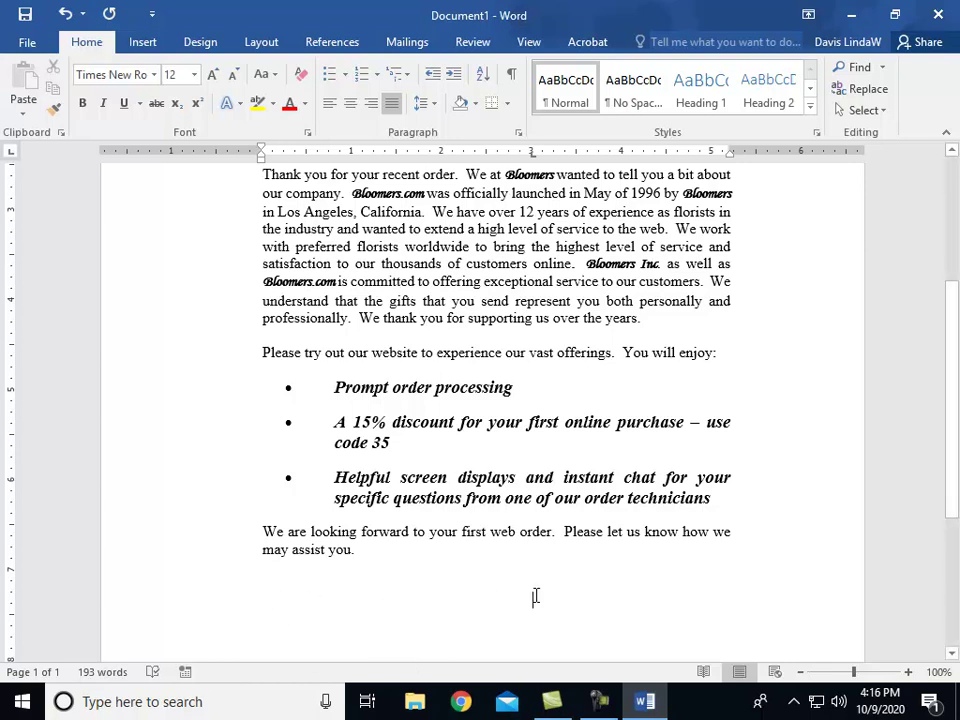
pyautogui.scroll(1, 534, 595)
pyautogui.scroll(3, 534, 590)
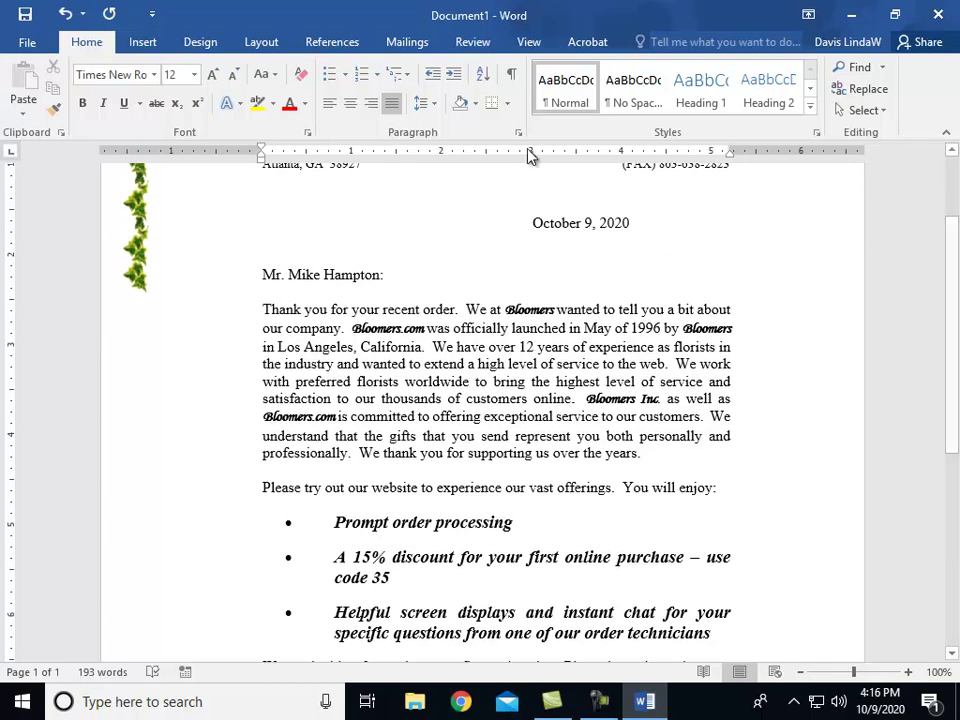
pyautogui.scroll(-5, 525, 550)
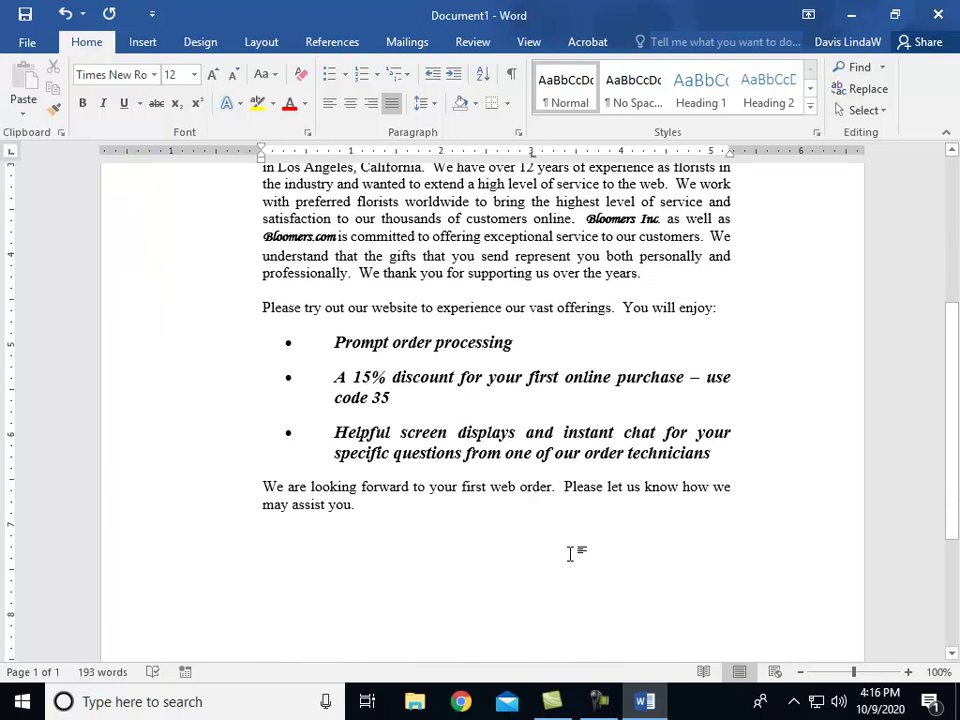
pyautogui.doubleClick(570, 553)
pyautogui.write('Sincerely,')
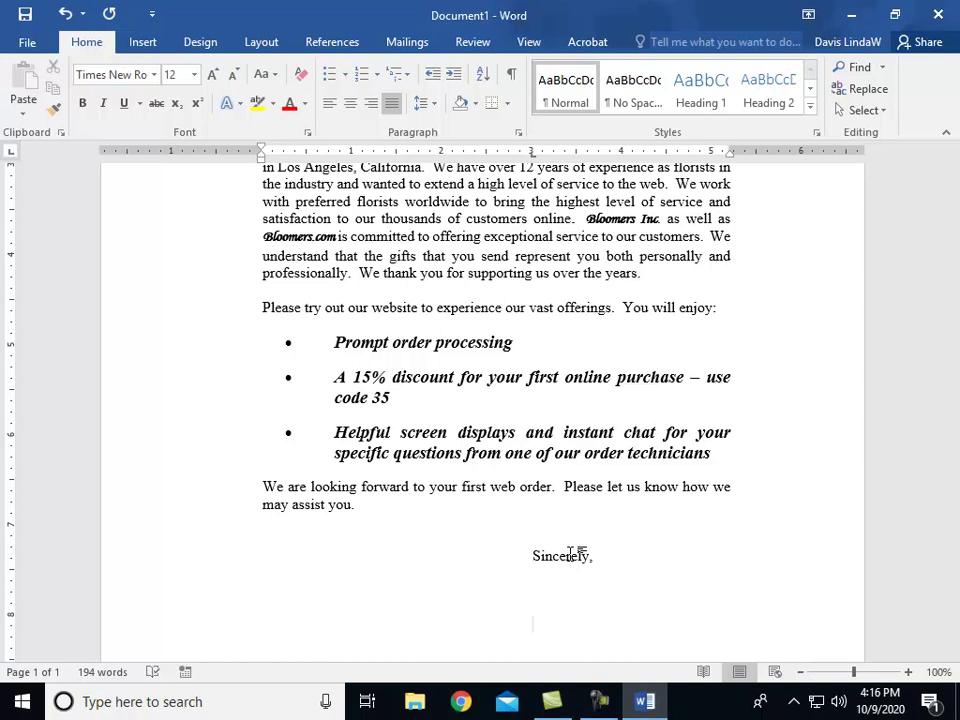
# Step: Add 'Your Name' and 'Account Executive' on separate lines below the closing
pyautogui.write('Your Name')
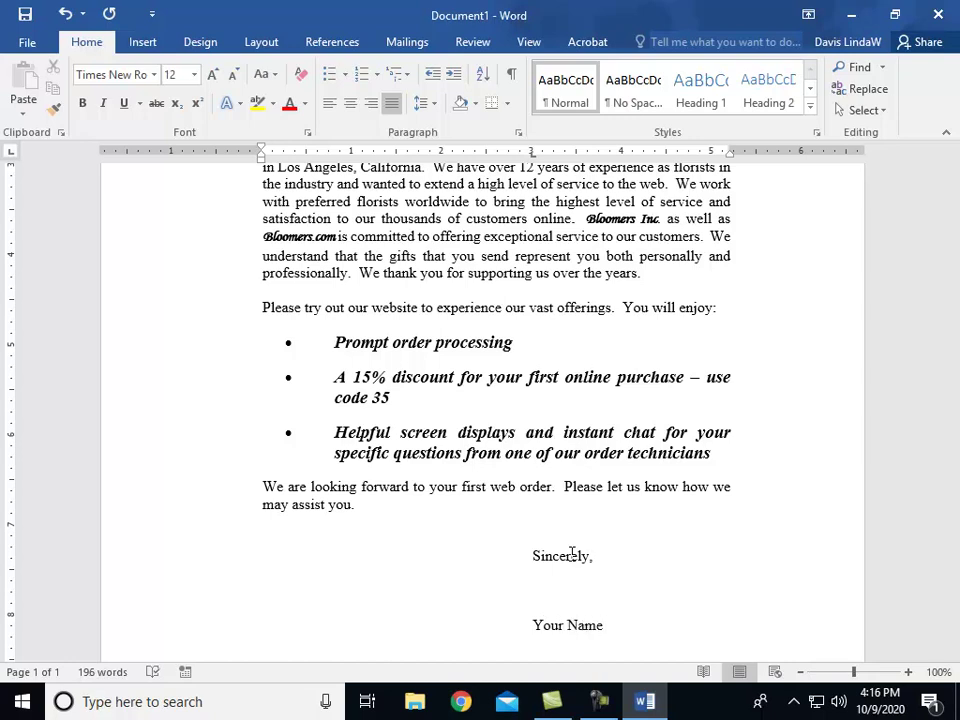
pyautogui.press('Return')
pyautogui.write('Account Executive')
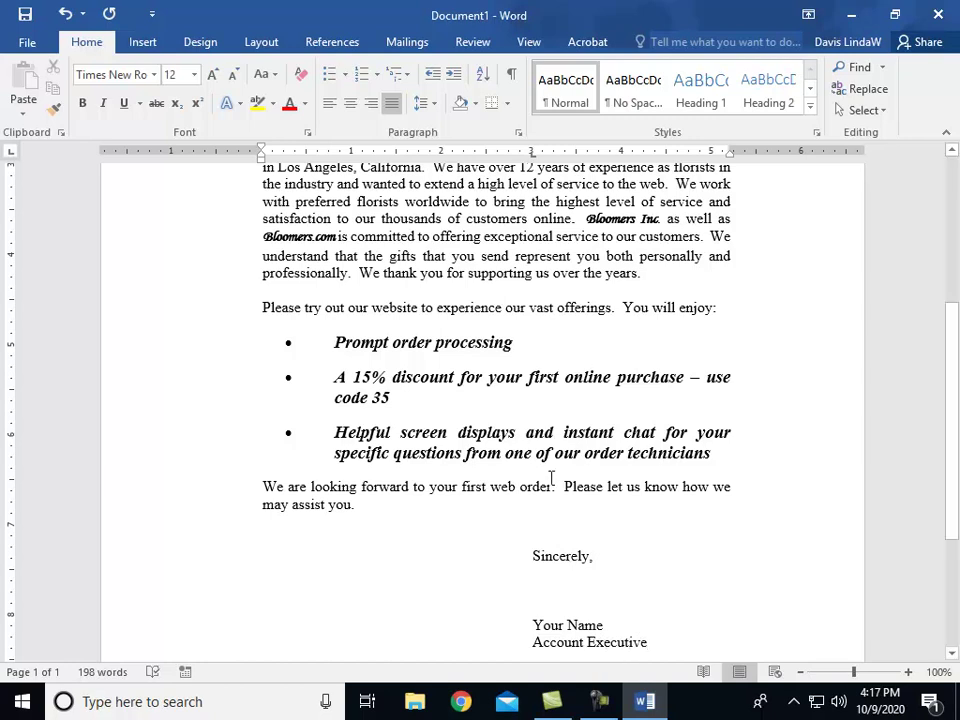
pyautogui.scroll(-3, 591, 537)
pyautogui.scroll(-2, 596, 542)
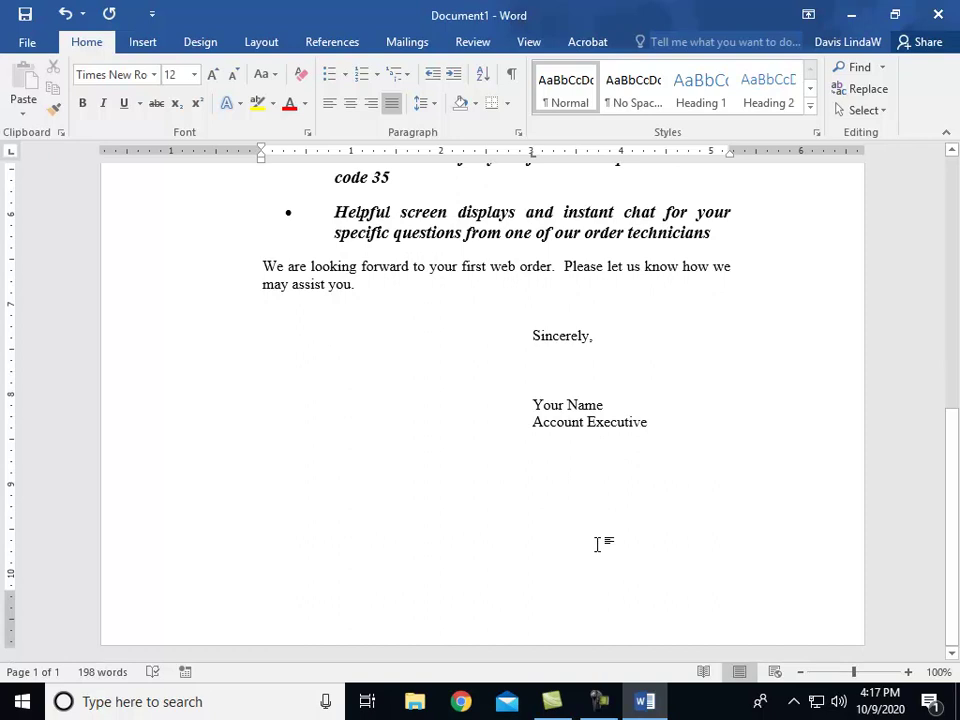
pyautogui.scroll(9, 597, 543)
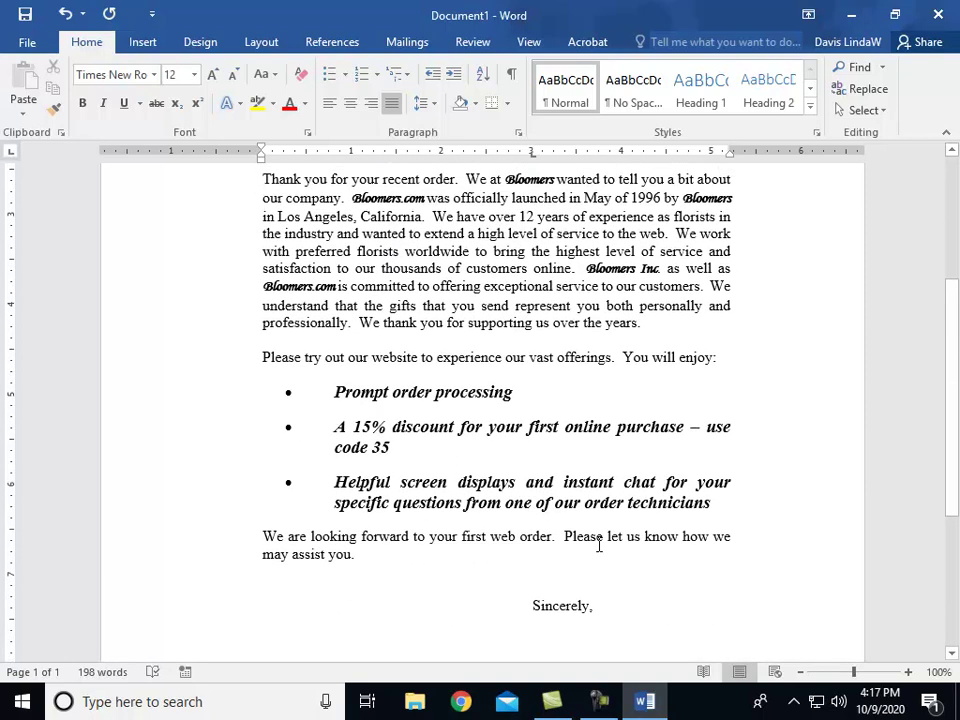
pyautogui.scroll(3, 597, 543)
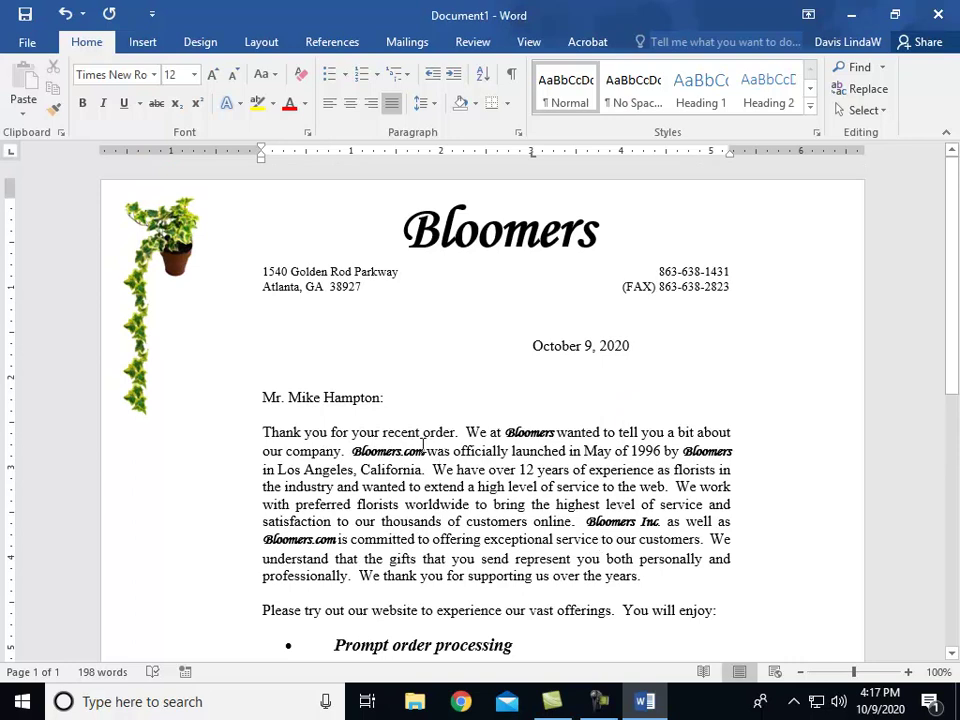
# Step: Open the Save As file dialog proposing 'Bloomers', then cancel back to the Save As page
pyautogui.click(25, 16)
pyautogui.click(207, 481)
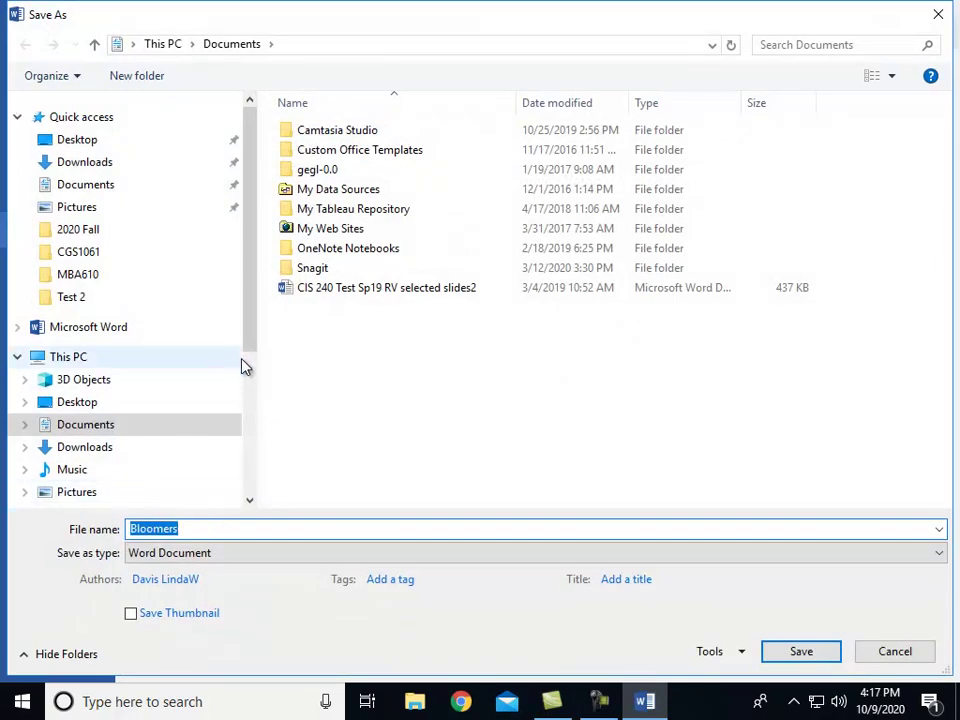
pyautogui.scroll(-3, 237, 460)
pyautogui.scroll(-1, 237, 468)
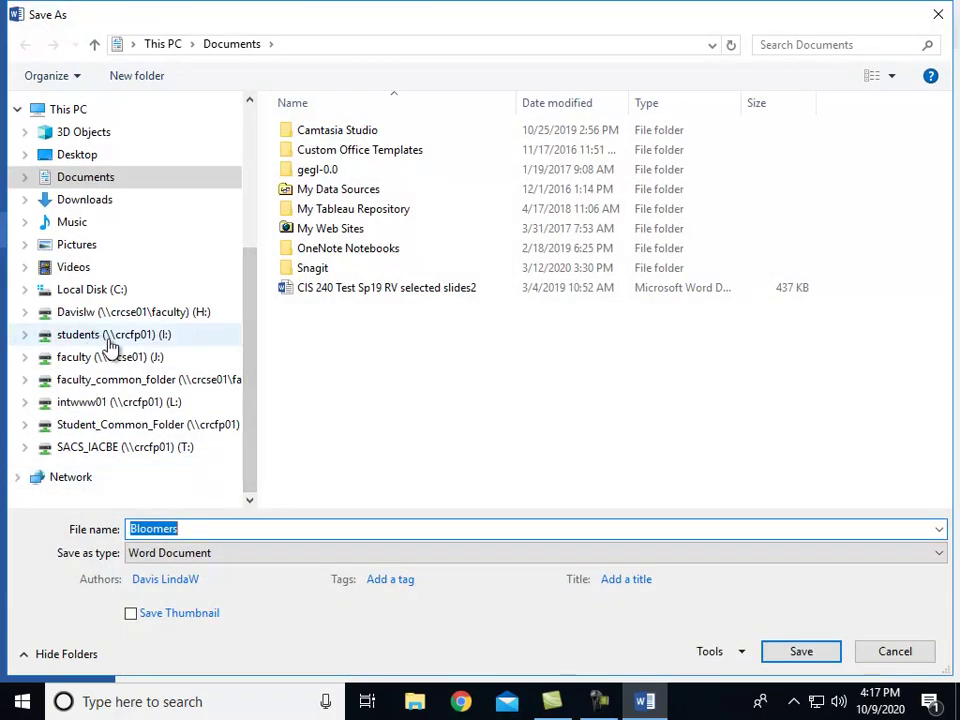
pyautogui.click(889, 658)
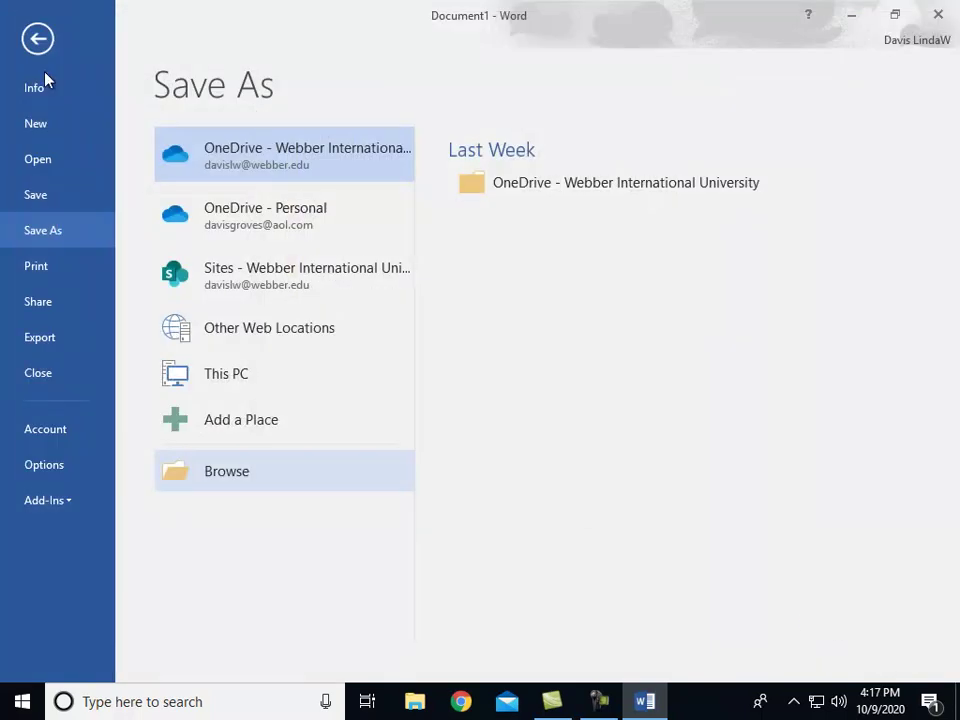